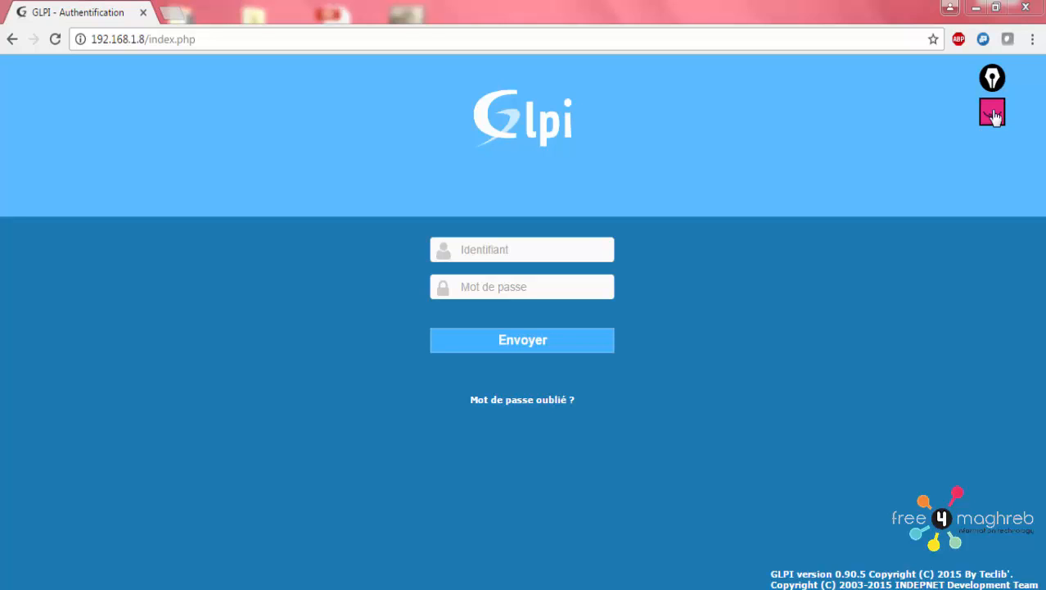
Step: Open the annotation toolbar on the login page and switch to freehand drawing
{"action": "left_click", "coordinate": [994, 113]}
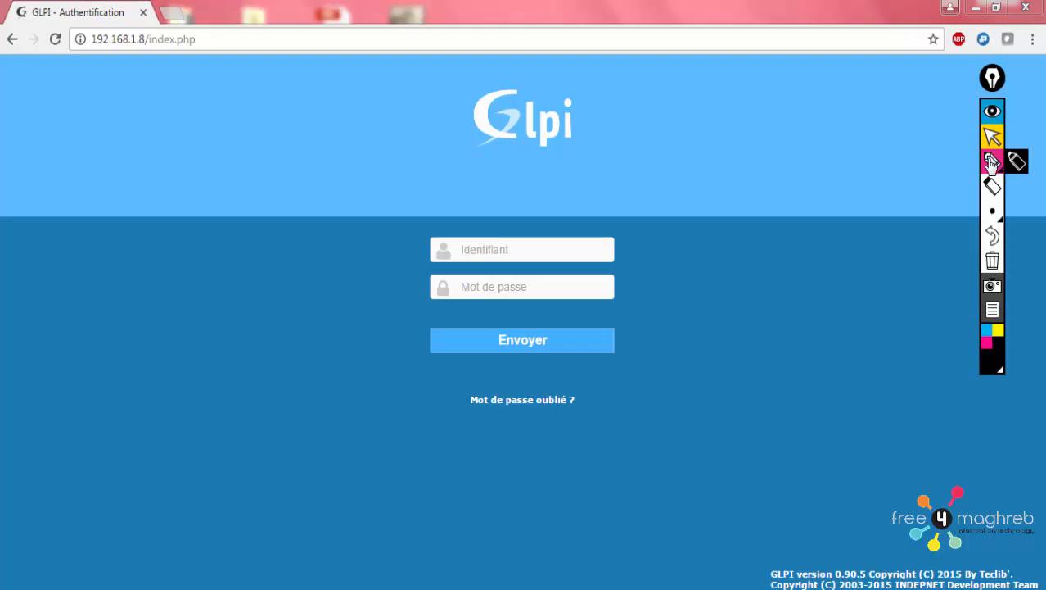
{"action": "left_click", "coordinate": [1016, 162]}
Step: Sketch a table frame beside the GLPI logo and handwrite 'Profils' above it
{"action": "left_click_drag", "start_coordinate": [708, 131], "coordinate": [870, 119]}
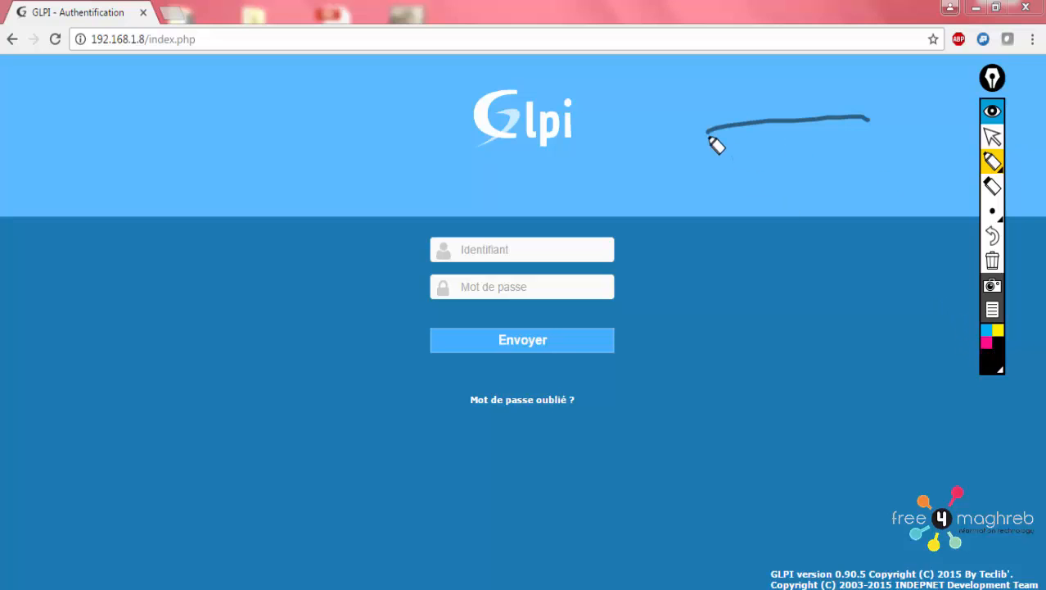
{"action": "mouse_move", "coordinate": [696, 131]}
{"action": "left_mouse_down"}
{"action": "mouse_move", "coordinate": [886, 131]}
{"action": "mouse_move", "coordinate": [898, 322]}
{"action": "left_mouse_up"}
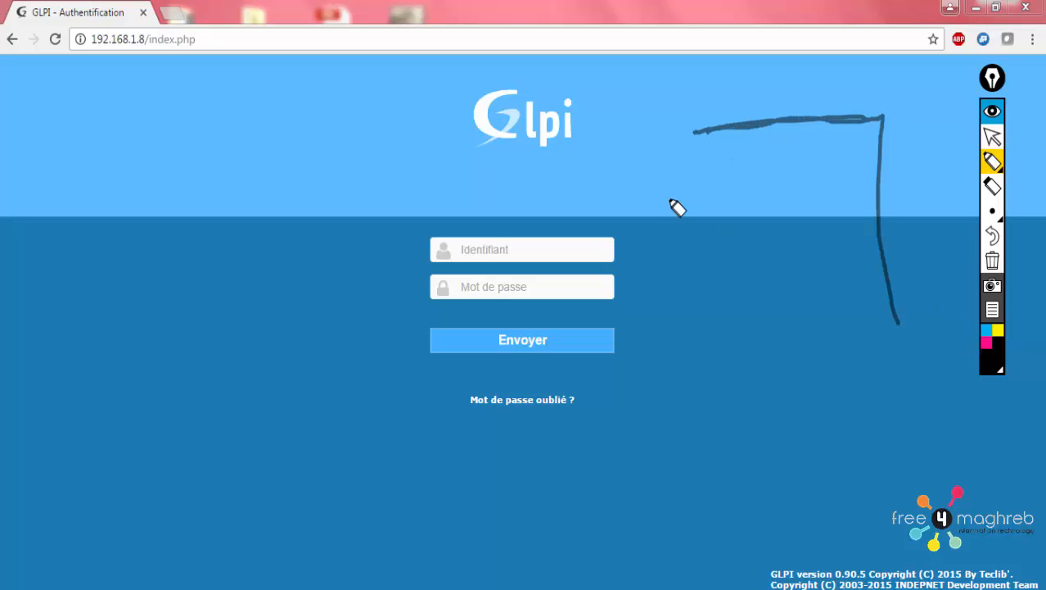
{"action": "left_click_drag", "start_coordinate": [694, 129], "coordinate": [700, 328]}
{"action": "mouse_move", "coordinate": [604, 107]}
{"action": "left_mouse_down"}
{"action": "mouse_move", "coordinate": [619, 133]}
{"action": "mouse_move", "coordinate": [615, 105]}
{"action": "mouse_move", "coordinate": [660, 112]}
{"action": "mouse_move", "coordinate": [671, 126]}
{"action": "mouse_move", "coordinate": [701, 121]}
{"action": "left_mouse_up"}
{"action": "left_click", "coordinate": [685, 81]}
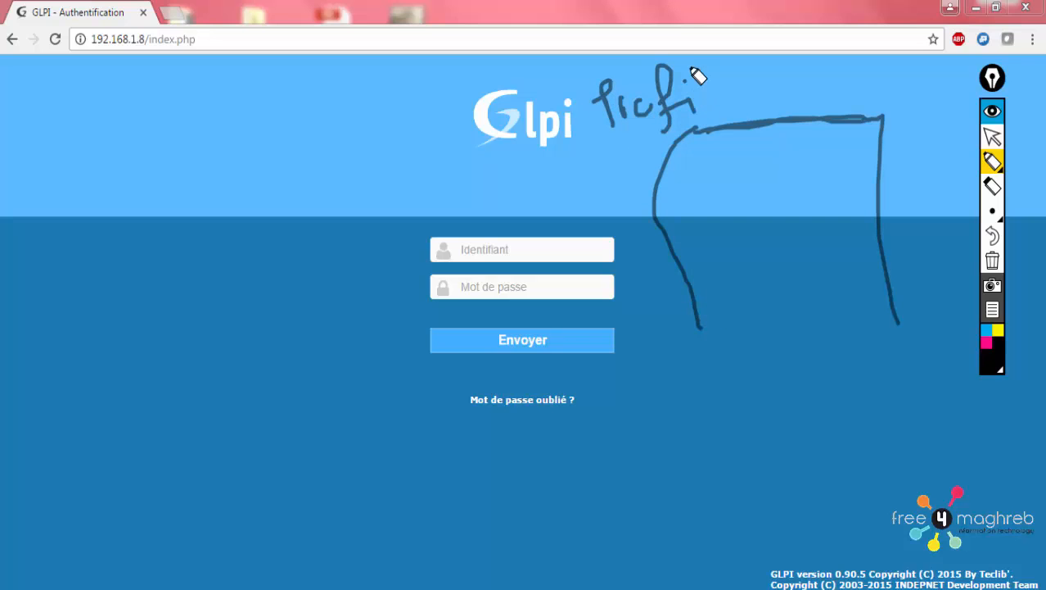
{"action": "left_click_drag", "start_coordinate": [692, 68], "coordinate": [716, 110]}
{"action": "left_click_drag", "start_coordinate": [691, 59], "coordinate": [735, 121]}
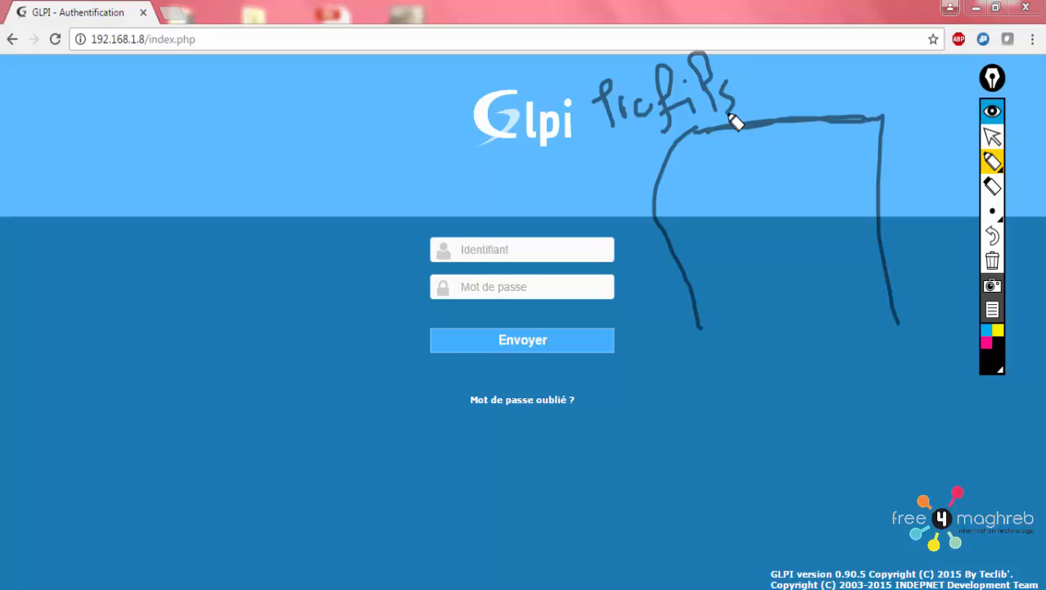
Step: Draw green marks down the left column of the sketched table
{"action": "left_click", "coordinate": [1001, 375]}
{"action": "left_click", "coordinate": [931, 190]}
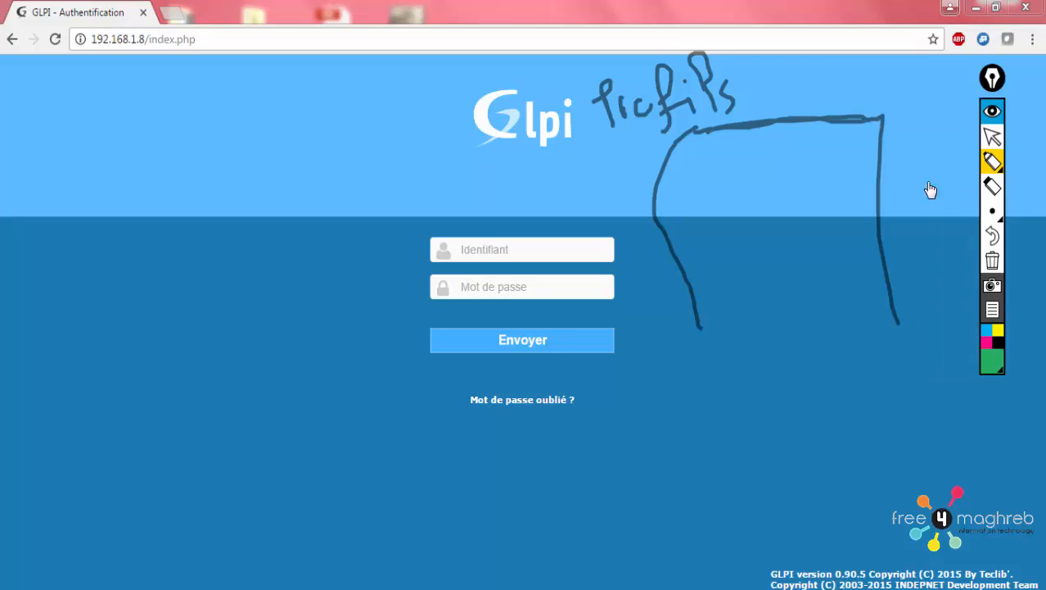
{"action": "left_click_drag", "start_coordinate": [667, 188], "coordinate": [696, 172]}
{"action": "left_click", "coordinate": [1001, 371]}
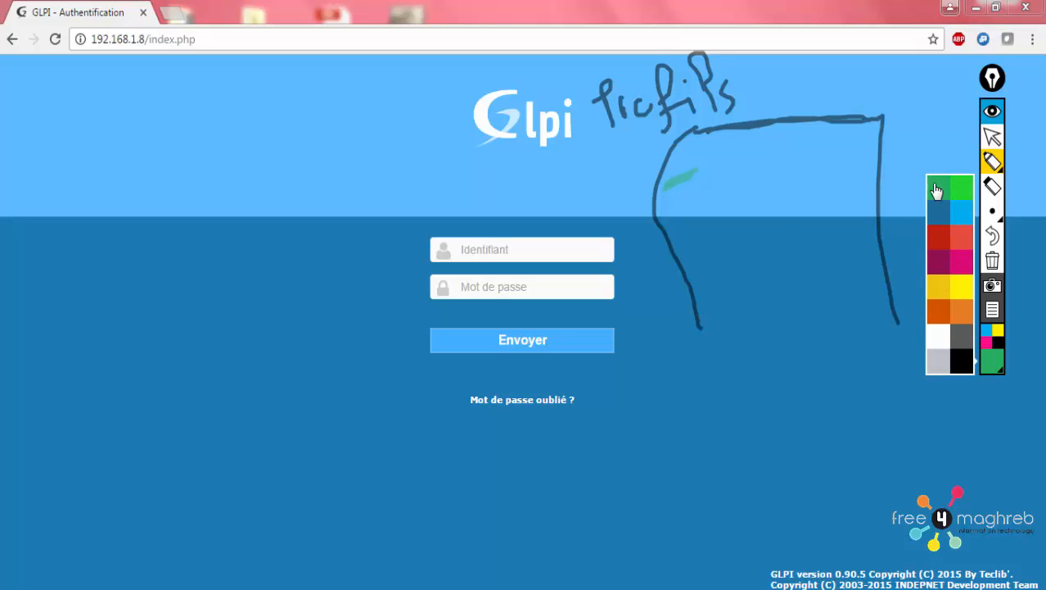
{"action": "left_click", "coordinate": [962, 190]}
{"action": "mouse_move", "coordinate": [678, 194]}
{"action": "left_mouse_down"}
{"action": "mouse_move", "coordinate": [698, 183]}
{"action": "mouse_move", "coordinate": [667, 220]}
{"action": "left_mouse_up"}
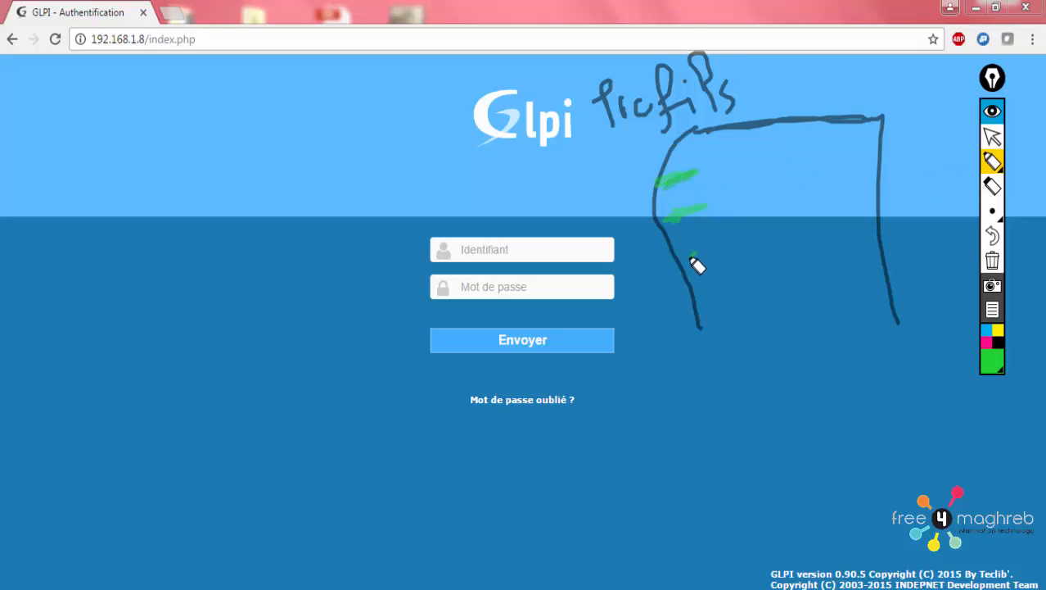
{"action": "left_click_drag", "start_coordinate": [685, 260], "coordinate": [721, 241]}
{"action": "left_click_drag", "start_coordinate": [696, 308], "coordinate": [737, 289]}
{"action": "left_click_drag", "start_coordinate": [714, 352], "coordinate": [746, 331]}
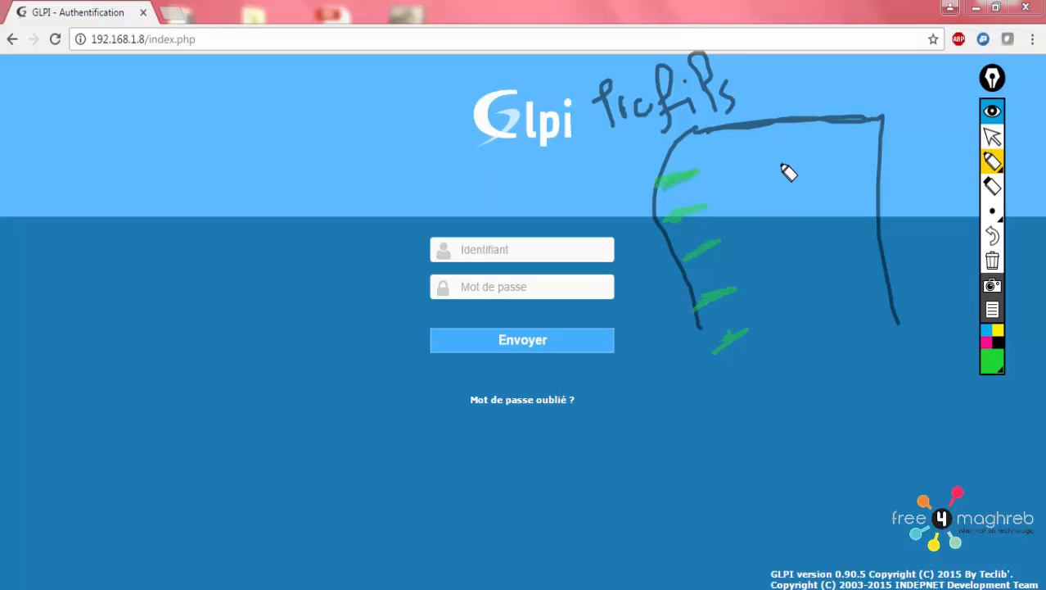
Step: Split the table into two columns in black and add red marks down the right column
{"action": "left_click", "coordinate": [999, 343]}
{"action": "left_click_drag", "start_coordinate": [749, 133], "coordinate": [794, 362]}
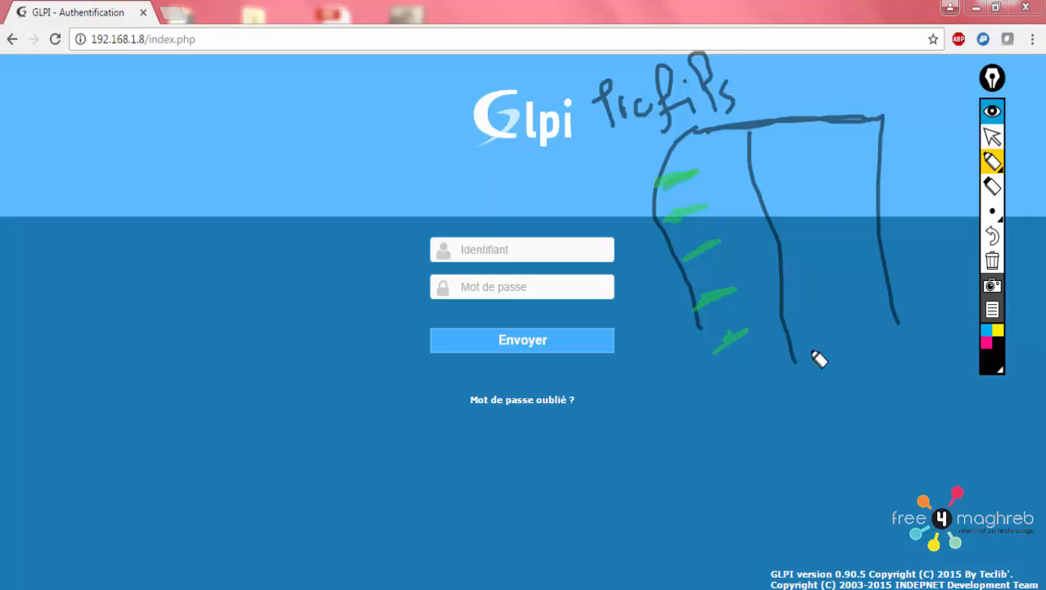
{"action": "left_click", "coordinate": [1001, 372]}
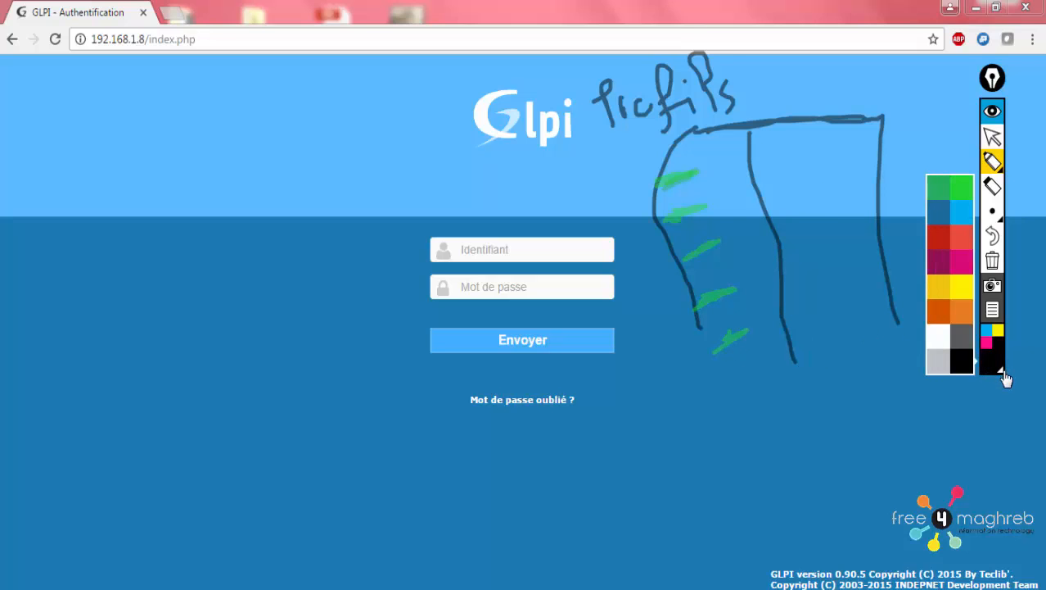
{"action": "left_click", "coordinate": [938, 244]}
{"action": "mouse_move", "coordinate": [810, 170]}
{"action": "left_mouse_down"}
{"action": "mouse_move", "coordinate": [813, 159]}
{"action": "mouse_move", "coordinate": [833, 176]}
{"action": "left_mouse_up"}
{"action": "mouse_move", "coordinate": [815, 204]}
{"action": "left_mouse_down"}
{"action": "mouse_move", "coordinate": [855, 201]}
{"action": "mouse_move", "coordinate": [822, 228]}
{"action": "left_mouse_up"}
{"action": "left_click_drag", "start_coordinate": [819, 275], "coordinate": [827, 284]}
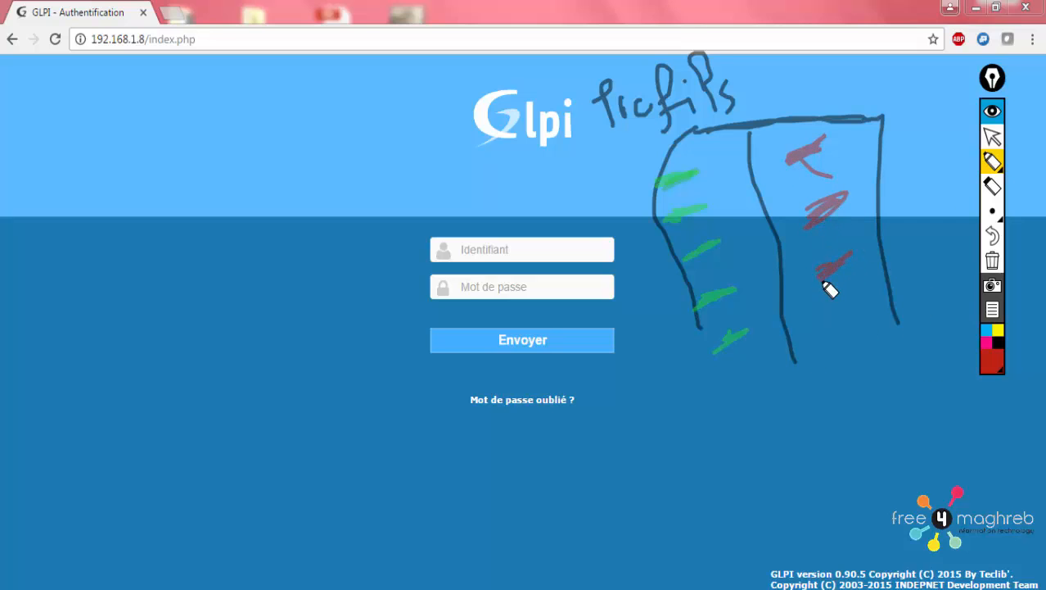
{"action": "left_click_drag", "start_coordinate": [855, 331], "coordinate": [847, 342]}
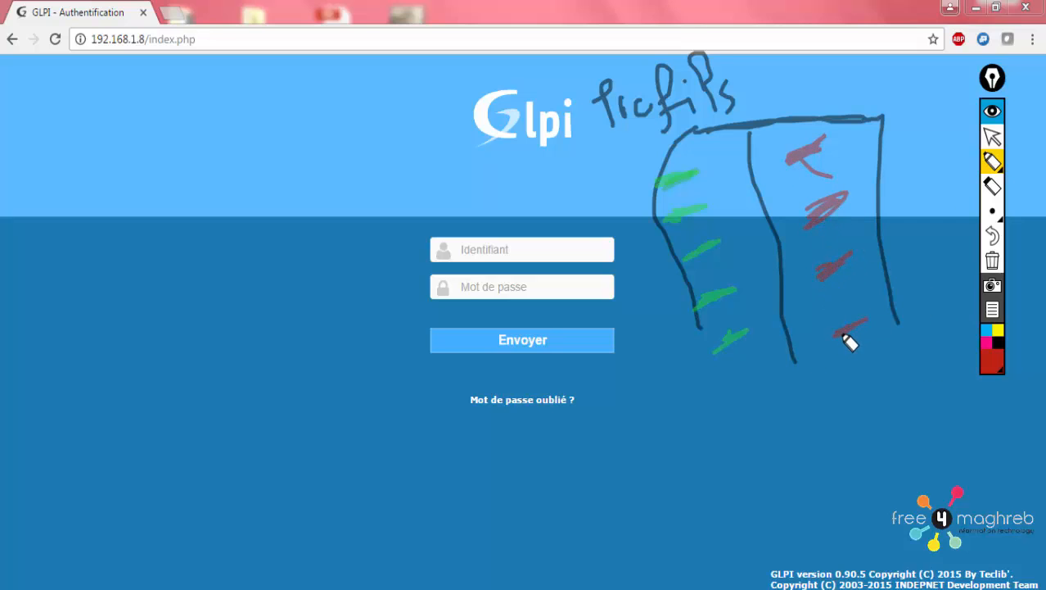
Step: Draw a black arrow curving down from the table and start writing 'Users' at its tip
{"action": "left_click", "coordinate": [998, 342]}
{"action": "mouse_move", "coordinate": [752, 378]}
{"action": "left_mouse_down"}
{"action": "mouse_move", "coordinate": [740, 448]}
{"action": "mouse_move", "coordinate": [659, 483]}
{"action": "mouse_move", "coordinate": [643, 509]}
{"action": "left_mouse_up"}
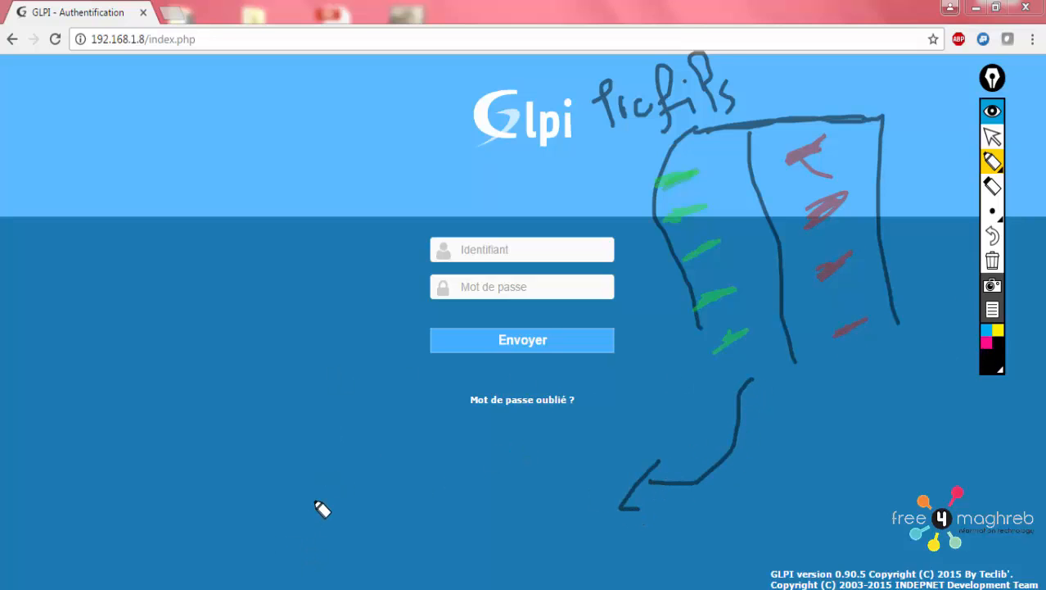
{"action": "mouse_move", "coordinate": [334, 460]}
{"action": "left_mouse_down"}
{"action": "mouse_move", "coordinate": [334, 506]}
{"action": "mouse_move", "coordinate": [353, 467]}
{"action": "mouse_move", "coordinate": [383, 501]}
{"action": "mouse_move", "coordinate": [369, 513]}
{"action": "left_mouse_up"}
{"action": "mouse_move", "coordinate": [390, 501]}
{"action": "left_mouse_down"}
{"action": "mouse_move", "coordinate": [428, 491]}
{"action": "mouse_move", "coordinate": [444, 505]}
{"action": "left_mouse_up"}
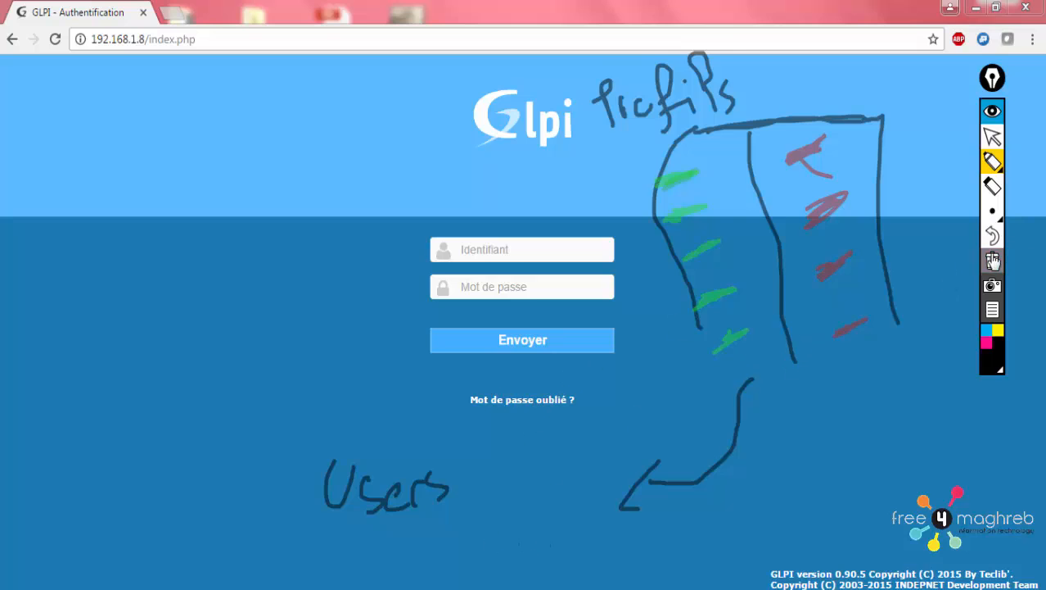
Step: Erase all the annotation drawings from the screen
{"action": "left_click", "coordinate": [992, 260]}
Step: Leave annotation mode and log in to GLPI with the admin account
{"action": "left_click", "coordinate": [993, 137]}
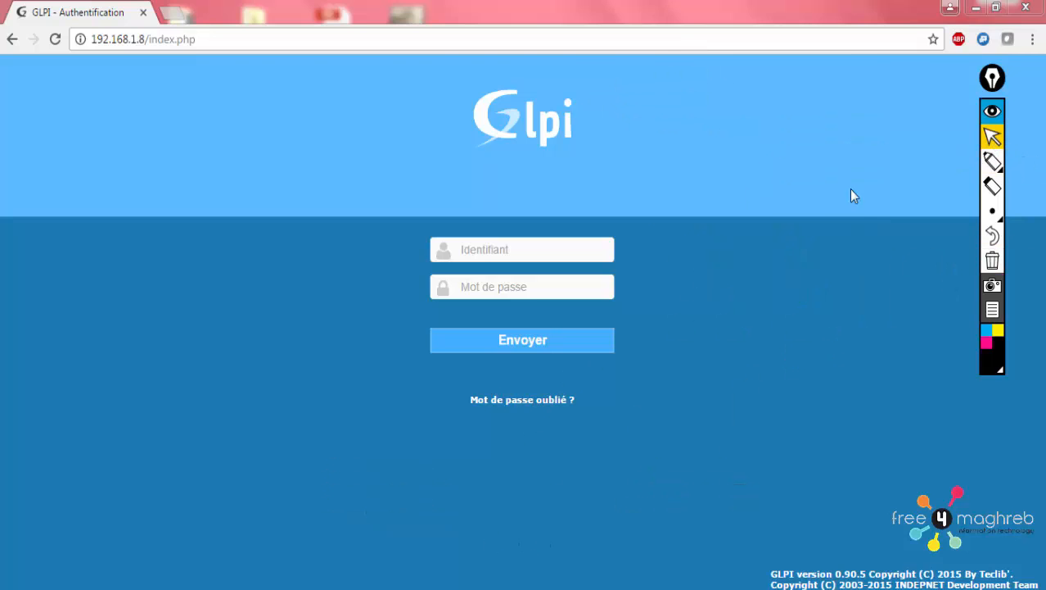
{"action": "left_click", "coordinate": [554, 258]}
{"action": "type", "text": "glpi"}
{"action": "key", "text": "Tab"}
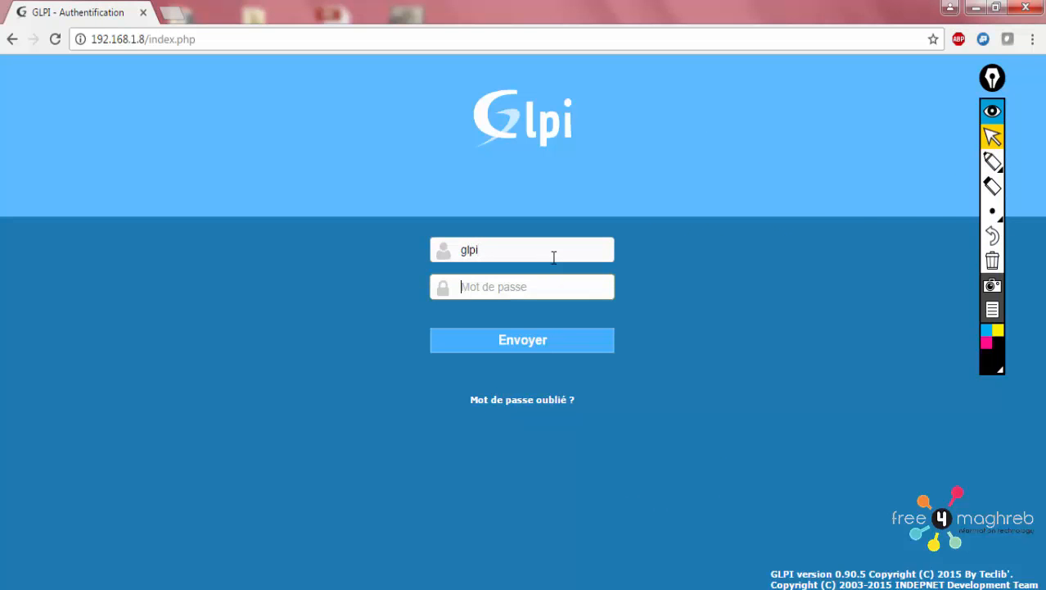
{"action": "type", "text": "gl"}
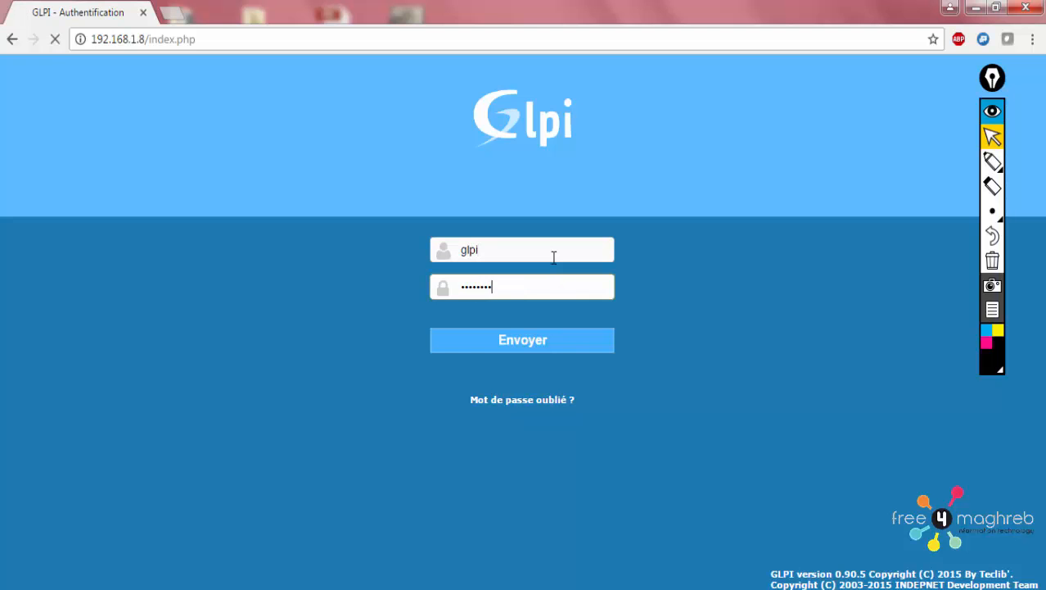
{"action": "key", "text": "Return"}
Step: Go to the LDAP directory link import page and search for new users
{"action": "mouse_move", "coordinate": [713, 108]}
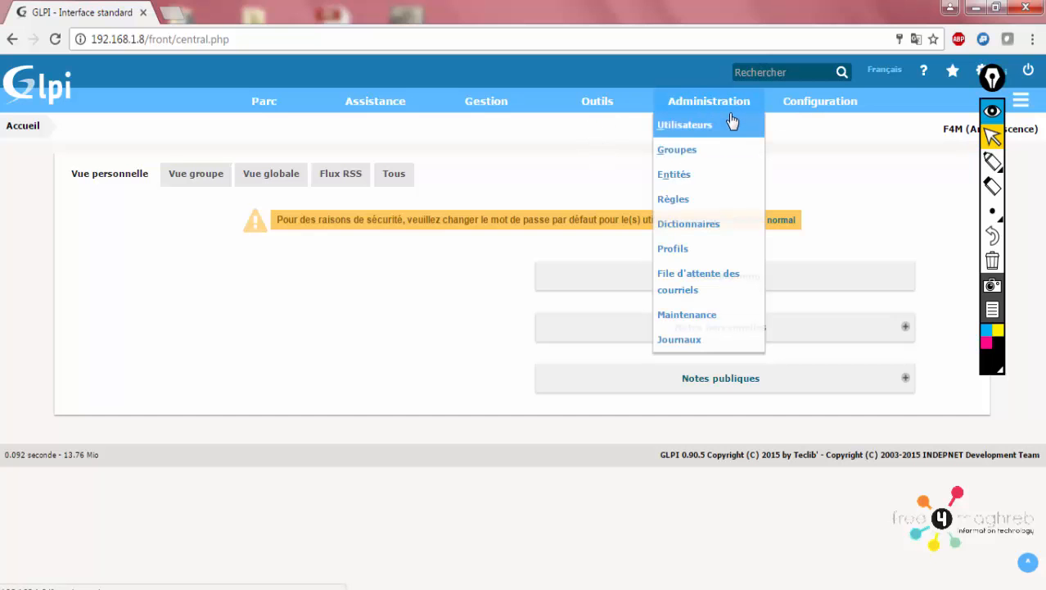
{"action": "left_click", "coordinate": [725, 127]}
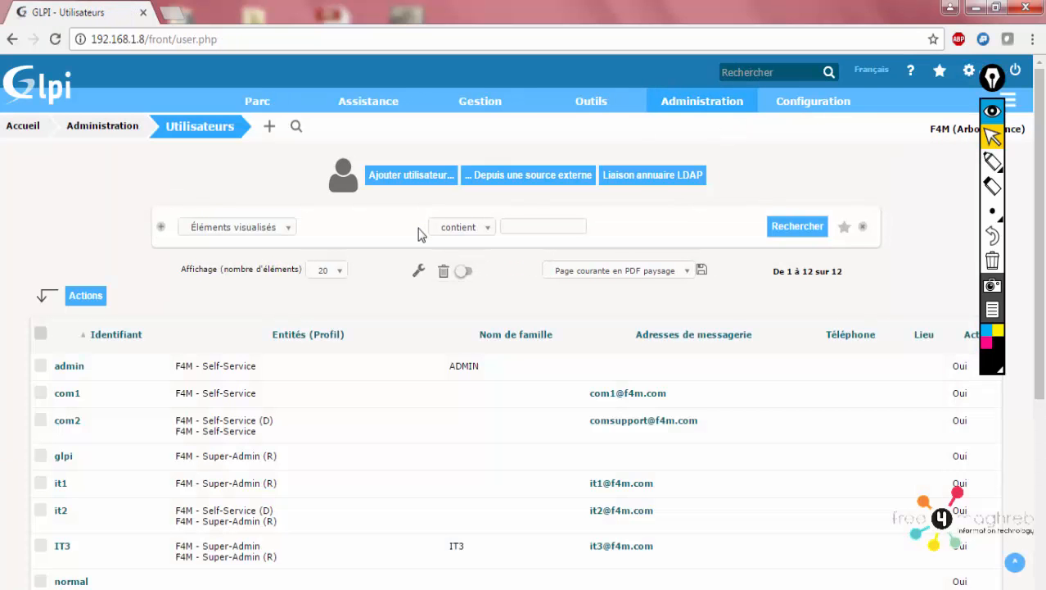
{"action": "left_click", "coordinate": [660, 175]}
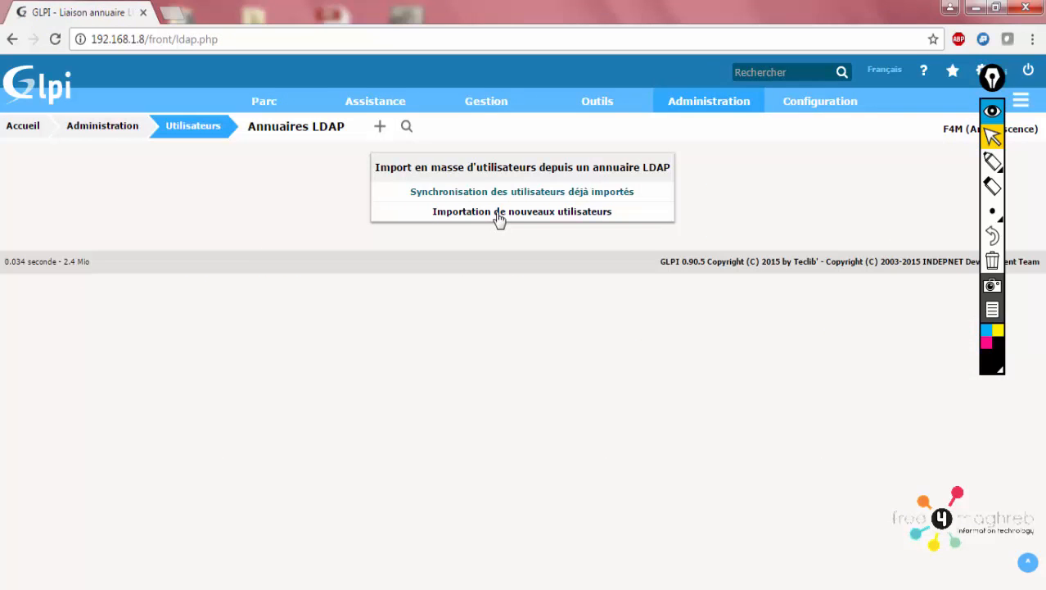
{"action": "left_click", "coordinate": [494, 213]}
{"action": "left_click", "coordinate": [497, 379]}
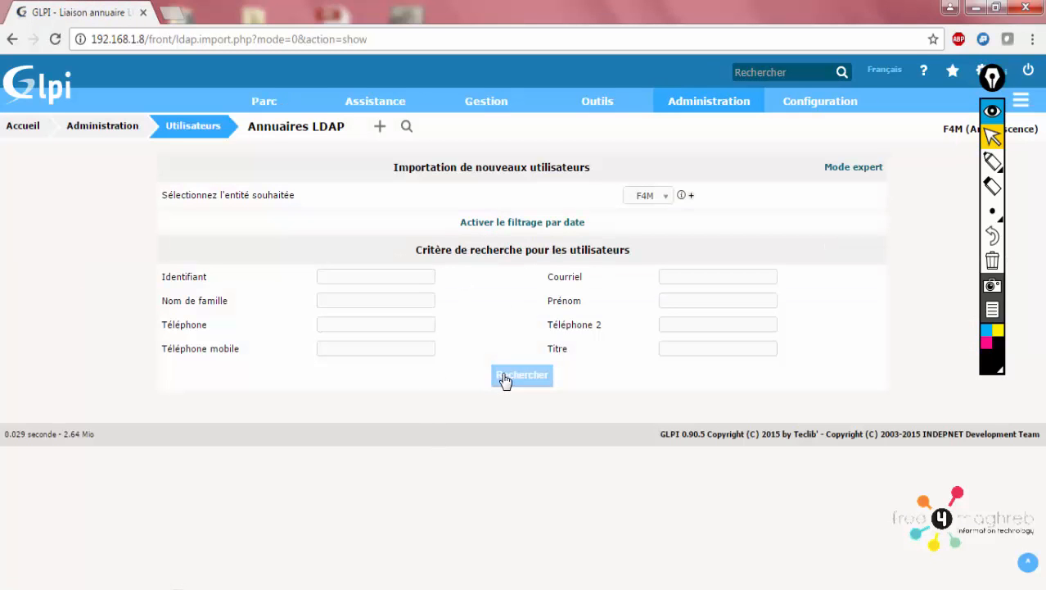
Step: Import the trainee accounts pr1 and pr2 from the LDAP search results
{"action": "scroll", "coordinate": [1025, 374], "scroll_direction": "down", "scroll_amount": 1}
{"action": "scroll", "coordinate": [1025, 375], "scroll_direction": "down", "scroll_amount": 1}
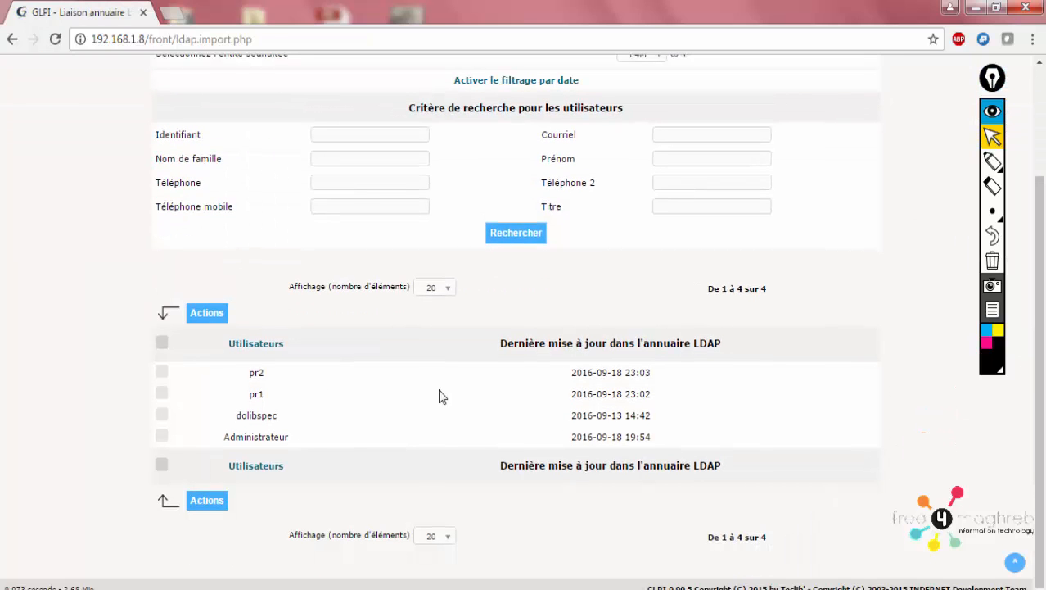
{"action": "left_click", "coordinate": [161, 394]}
{"action": "left_click", "coordinate": [161, 372]}
{"action": "left_click", "coordinate": [206, 500]}
{"action": "left_click", "coordinate": [528, 221]}
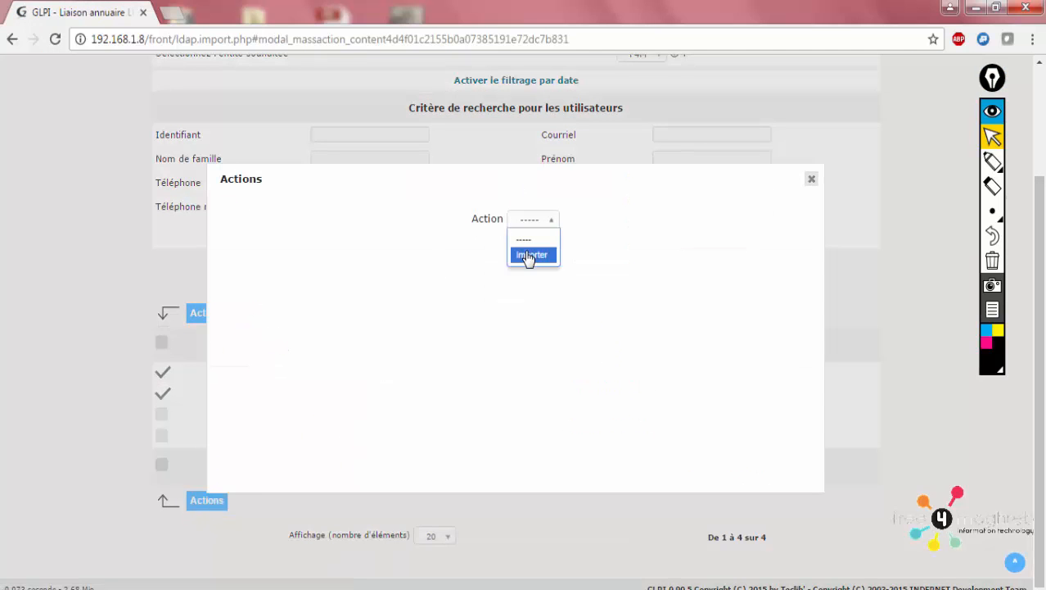
{"action": "left_click", "coordinate": [528, 256]}
{"action": "left_click", "coordinate": [531, 254]}
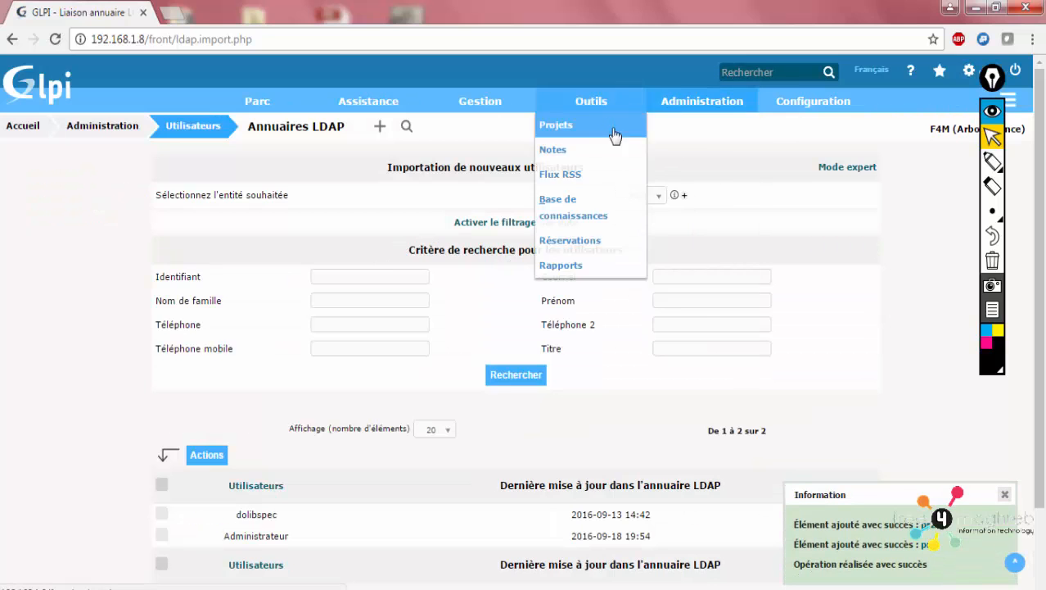
Step: Add a profile named Stagiaire with password change allowed and the simplified interface
{"action": "mouse_move", "coordinate": [671, 121]}
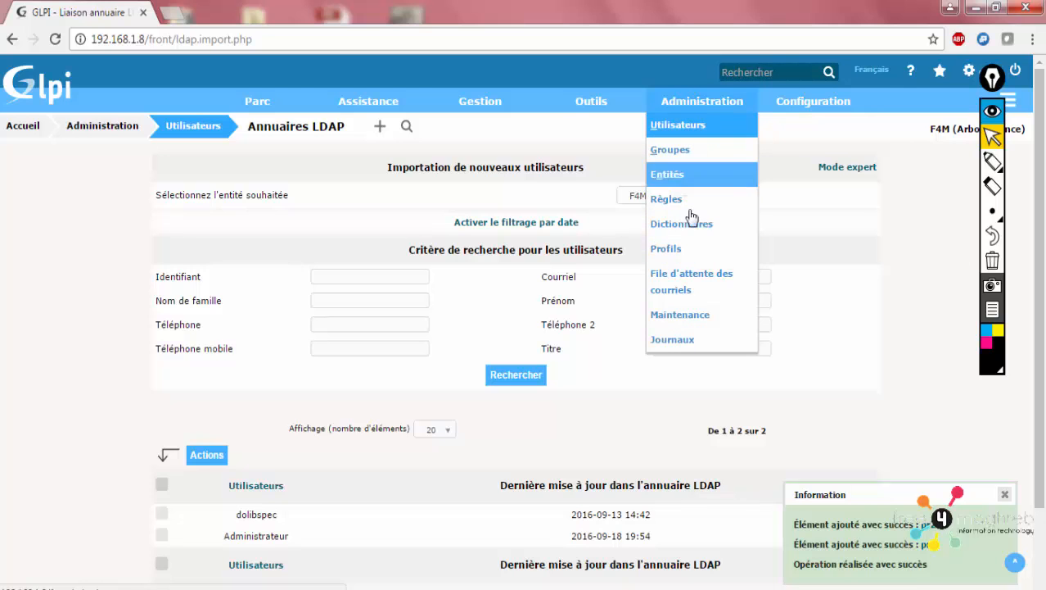
{"action": "left_click", "coordinate": [695, 257]}
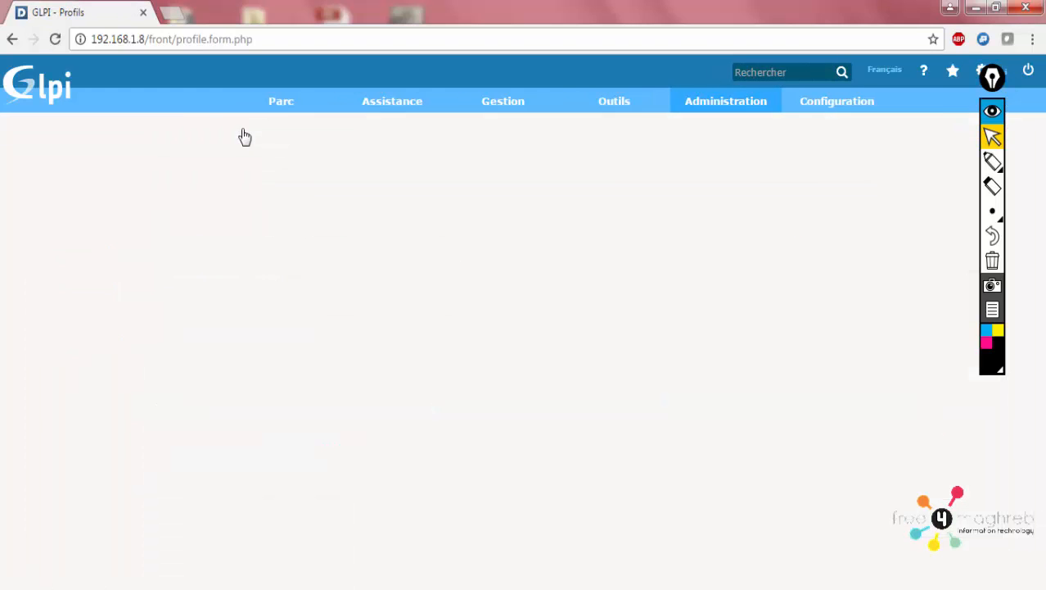
{"action": "left_click", "coordinate": [451, 244]}
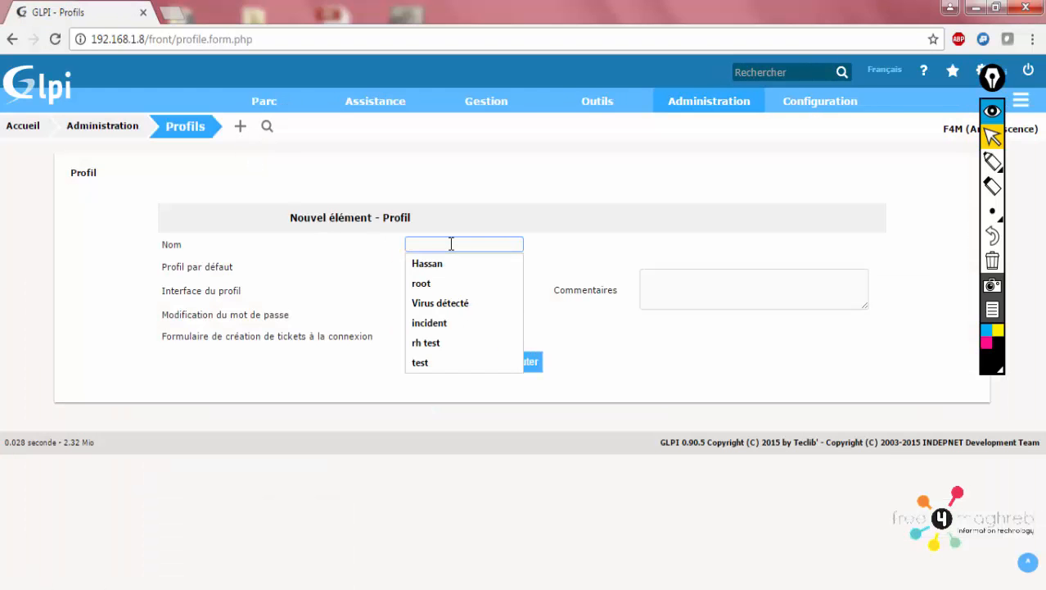
{"action": "type", "text": "Stagiaire"}
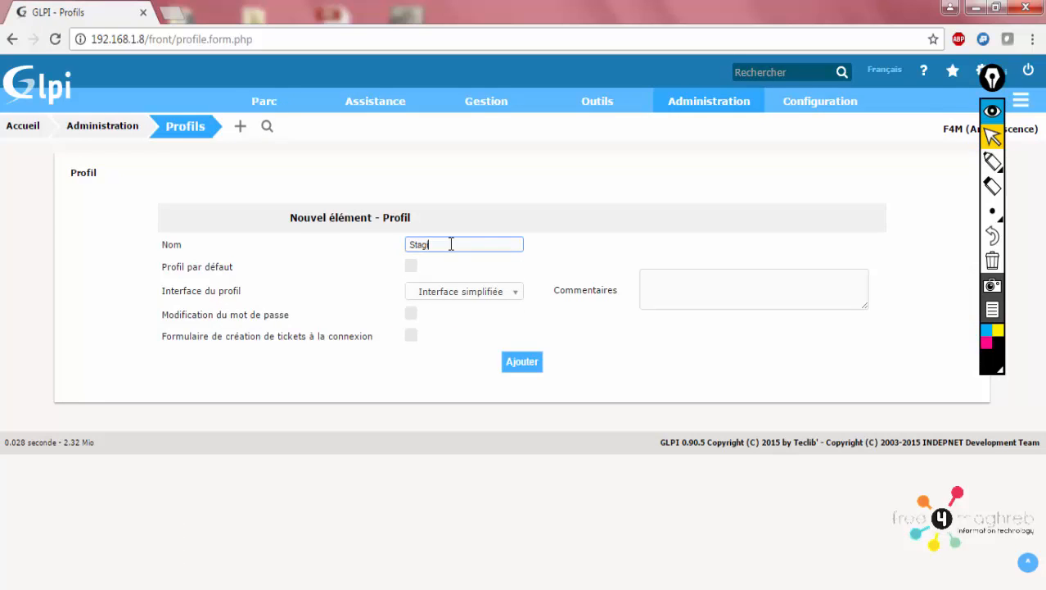
{"action": "left_click", "coordinate": [413, 320]}
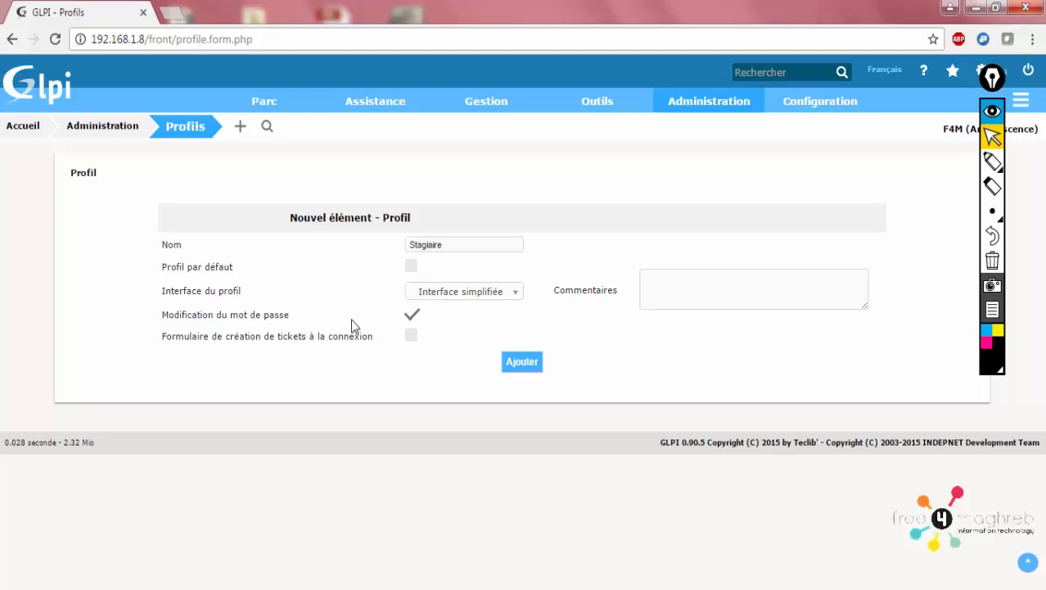
{"action": "left_click", "coordinate": [501, 293]}
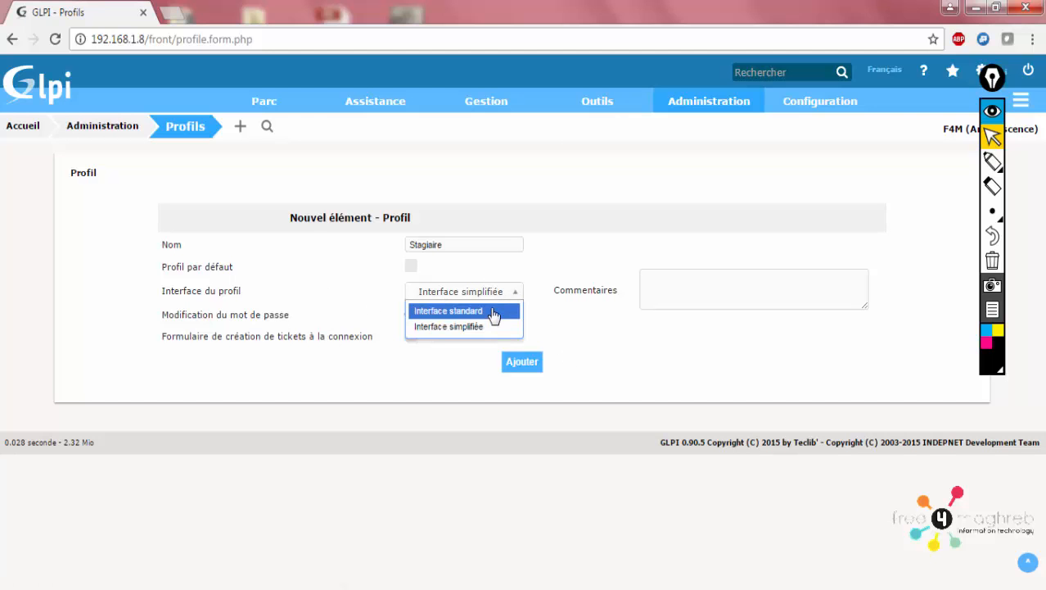
{"action": "left_click", "coordinate": [475, 356]}
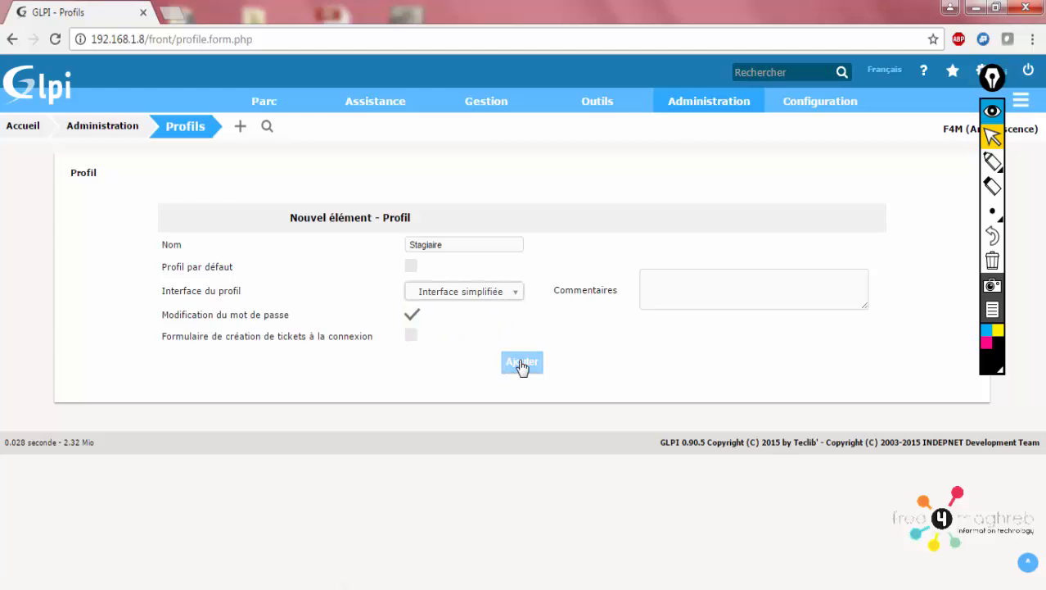
{"action": "left_click", "coordinate": [523, 363]}
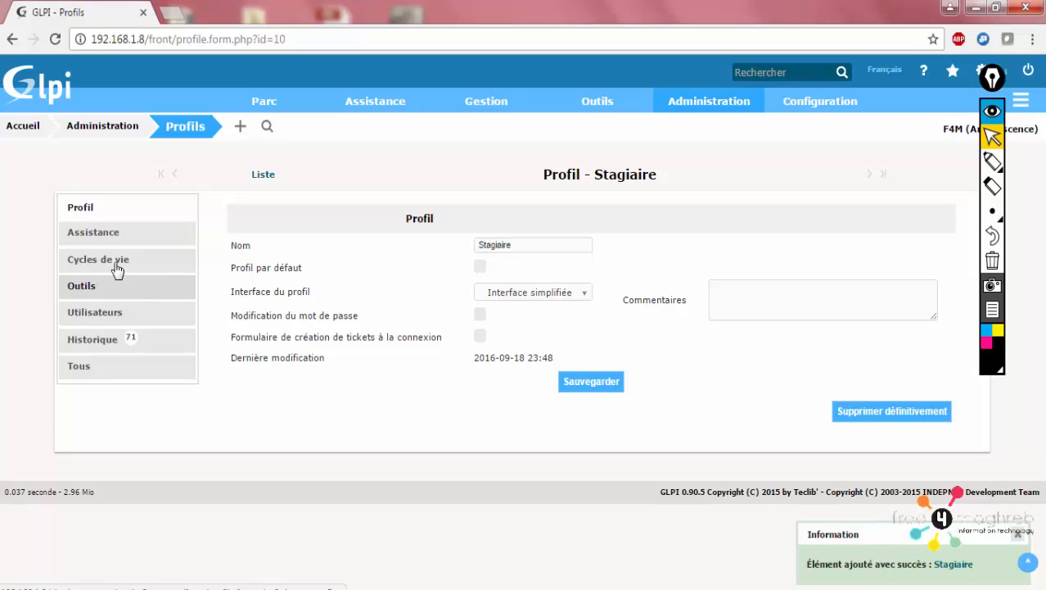
Step: Save Stagiaire with the standard interface, then re-save it with the simplified interface
{"action": "left_click", "coordinate": [530, 293]}
{"action": "left_click", "coordinate": [528, 308]}
{"action": "left_click", "coordinate": [573, 382]}
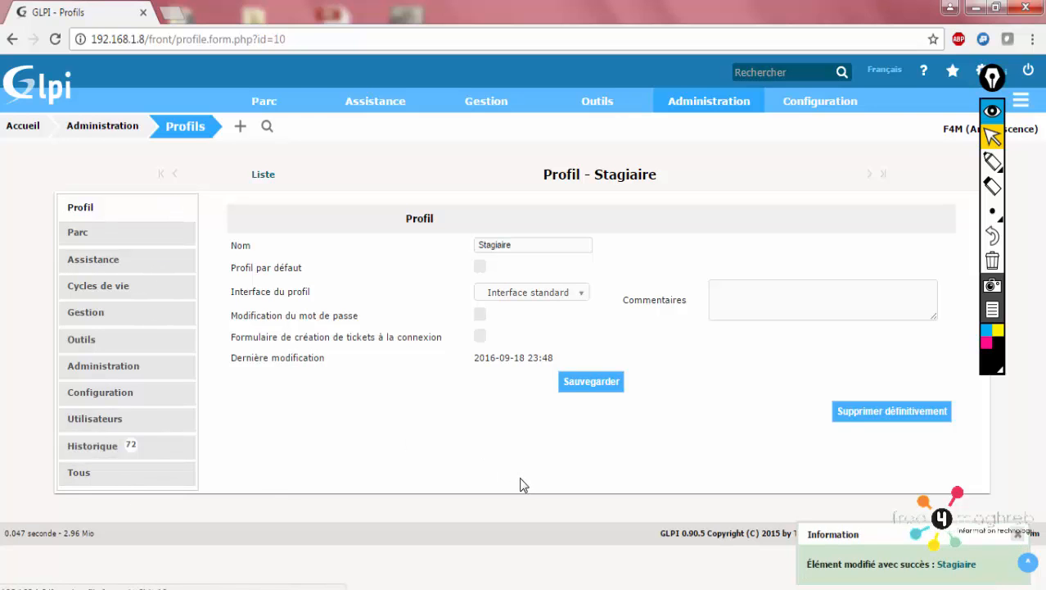
{"action": "left_click", "coordinate": [556, 295]}
{"action": "left_click", "coordinate": [538, 329]}
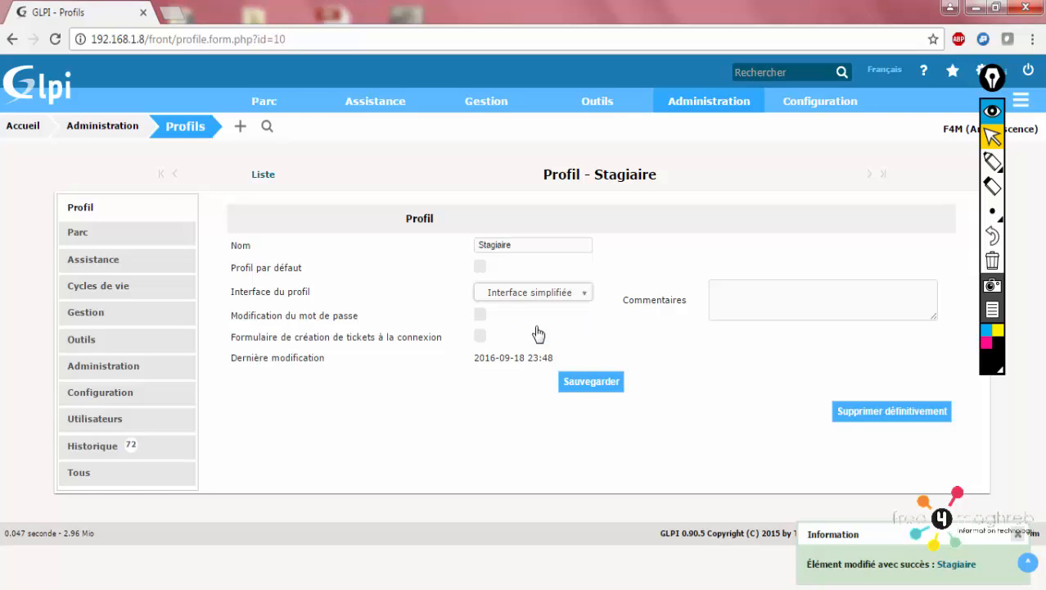
{"action": "left_click", "coordinate": [581, 382]}
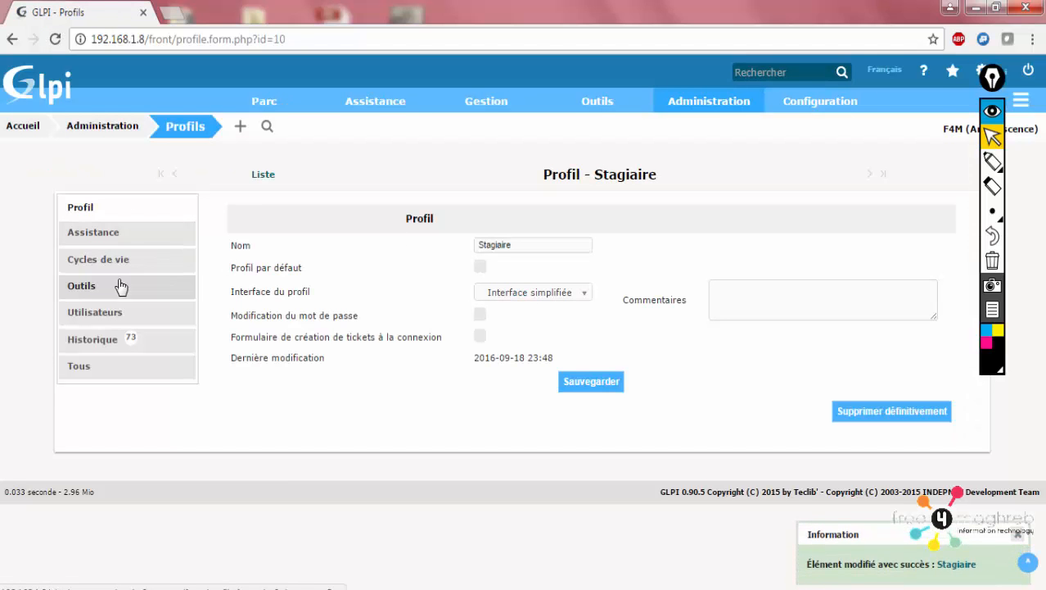
{"action": "left_click", "coordinate": [121, 238]}
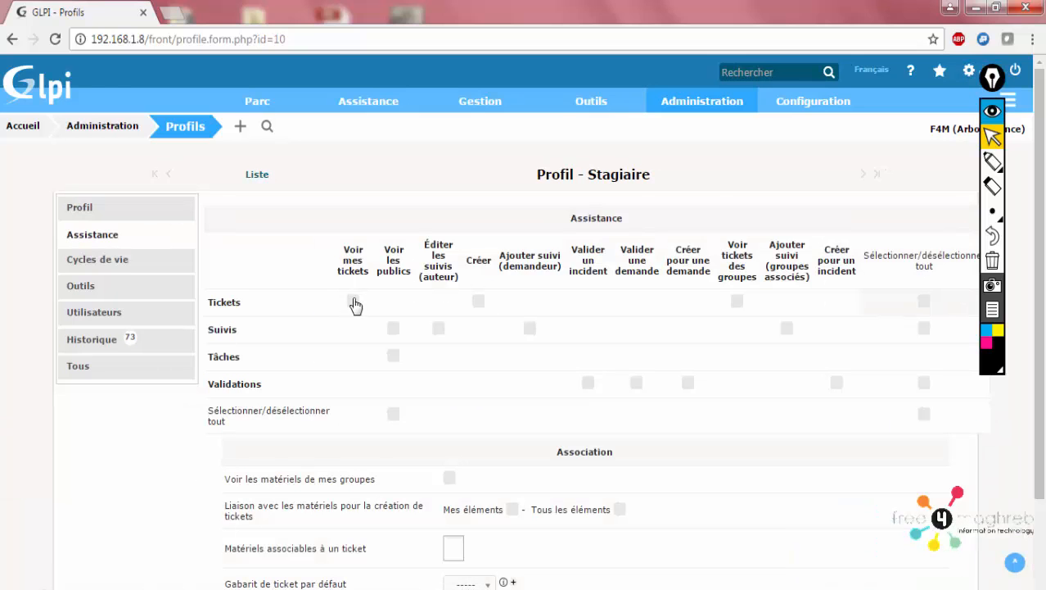
Step: Grant Stagiaire Assistance rights to view own tickets, create tickets and view public tasks, then save
{"action": "left_click", "coordinate": [353, 303]}
{"action": "left_click", "coordinate": [479, 302]}
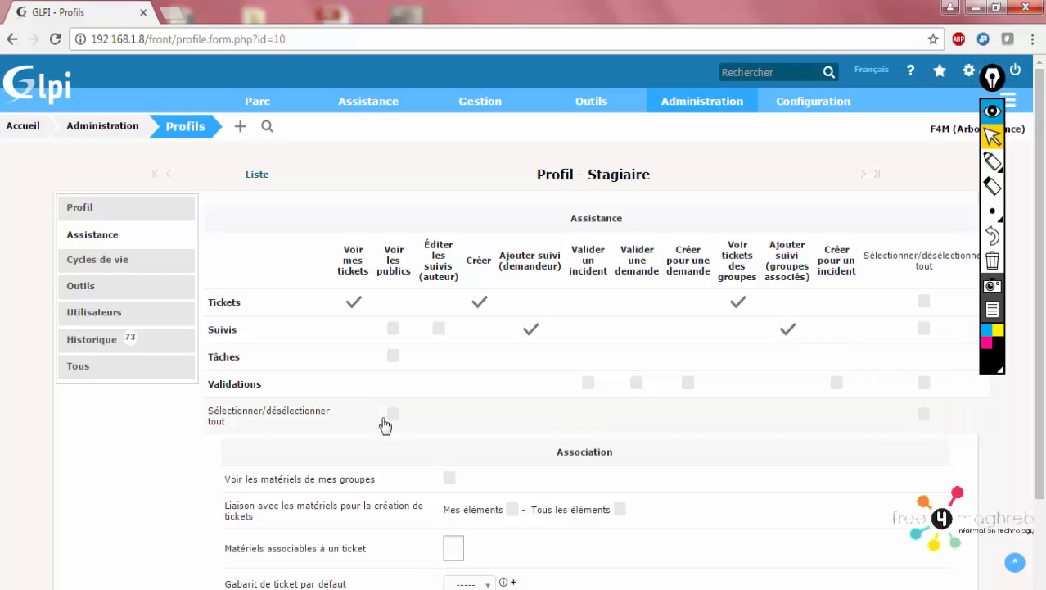
{"action": "left_click", "coordinate": [392, 360]}
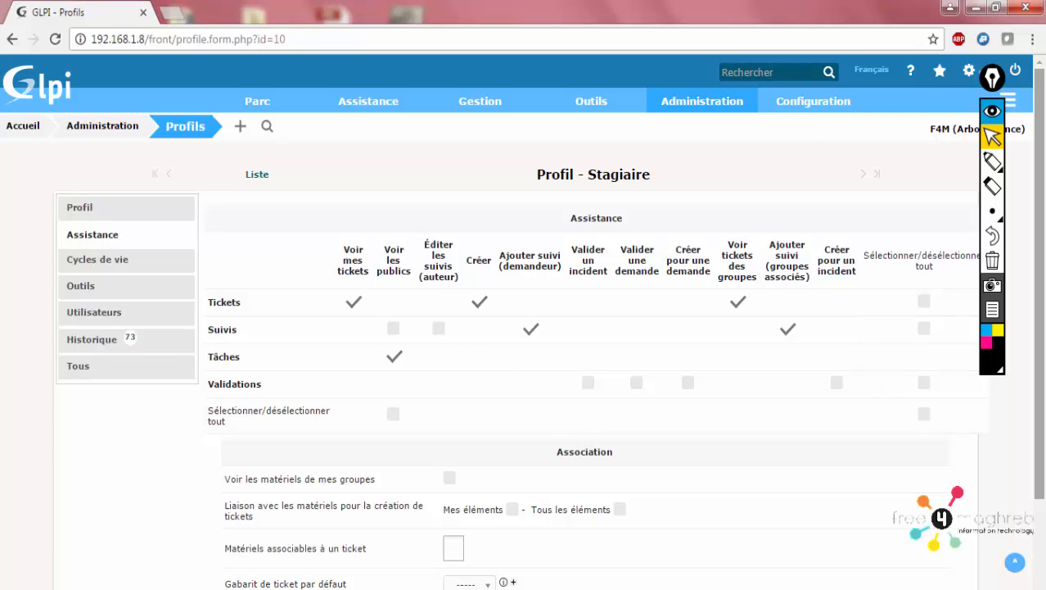
{"action": "scroll", "coordinate": [1040, 347], "scroll_direction": "down", "scroll_amount": 1}
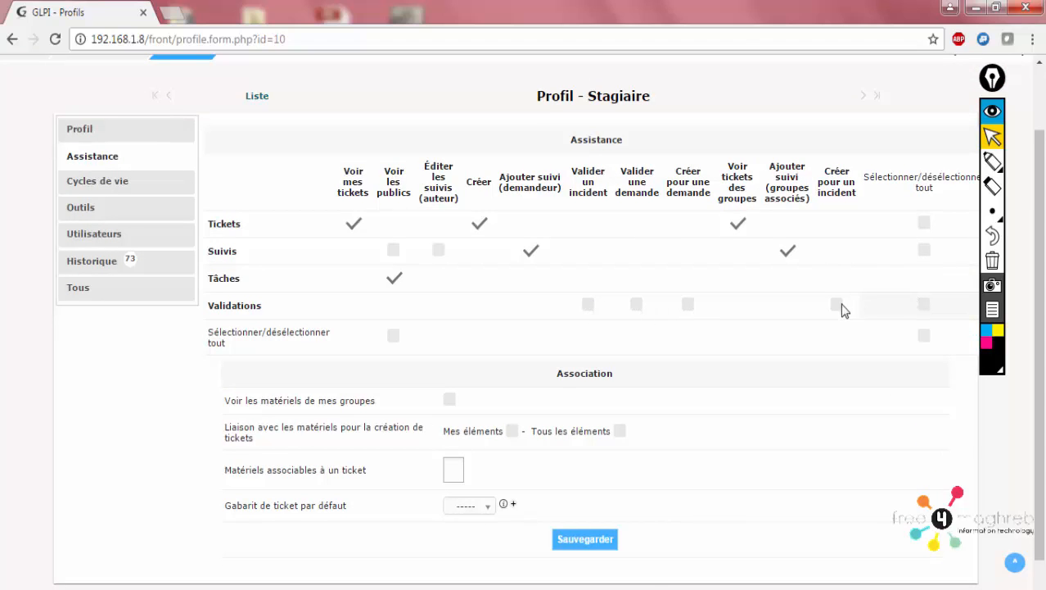
{"action": "scroll", "coordinate": [1044, 380], "scroll_direction": "down", "scroll_amount": 1}
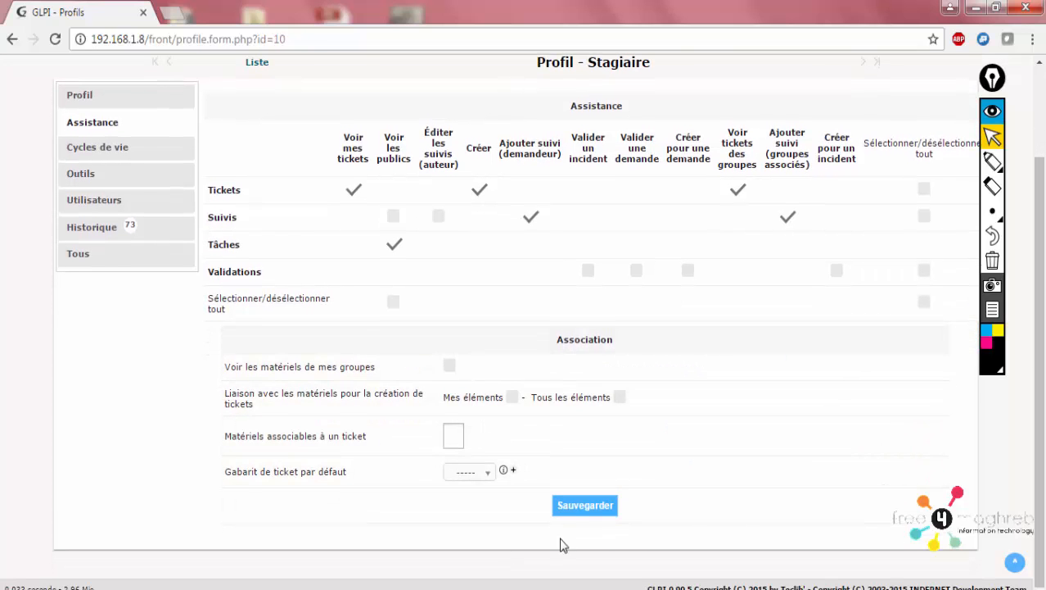
{"action": "left_click", "coordinate": [568, 509]}
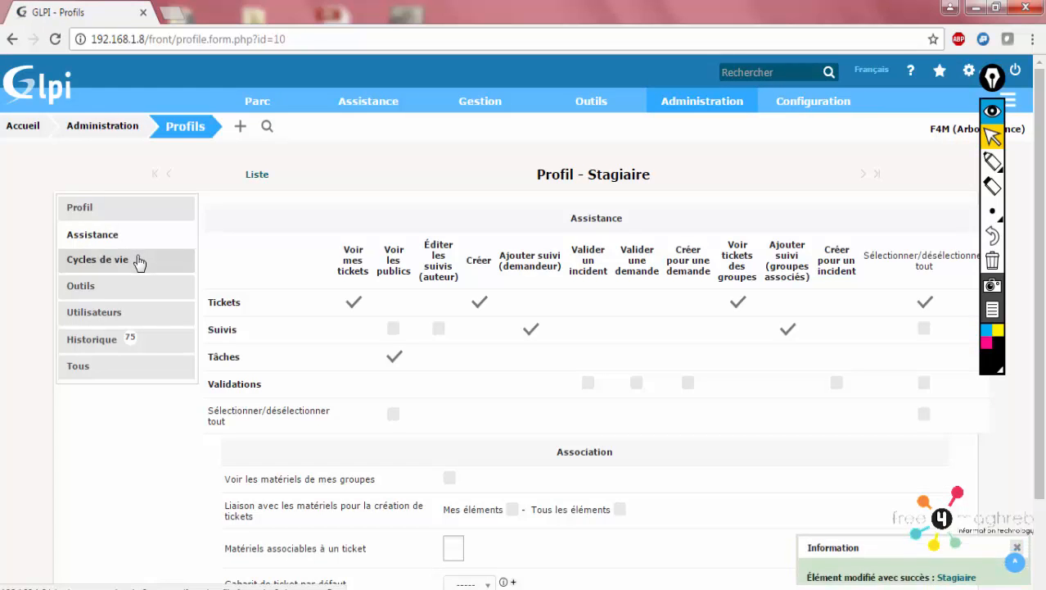
Step: Give Stagiaire Outils rights to read the FAQ, make reservations and read public notes, then save
{"action": "left_click", "coordinate": [135, 262]}
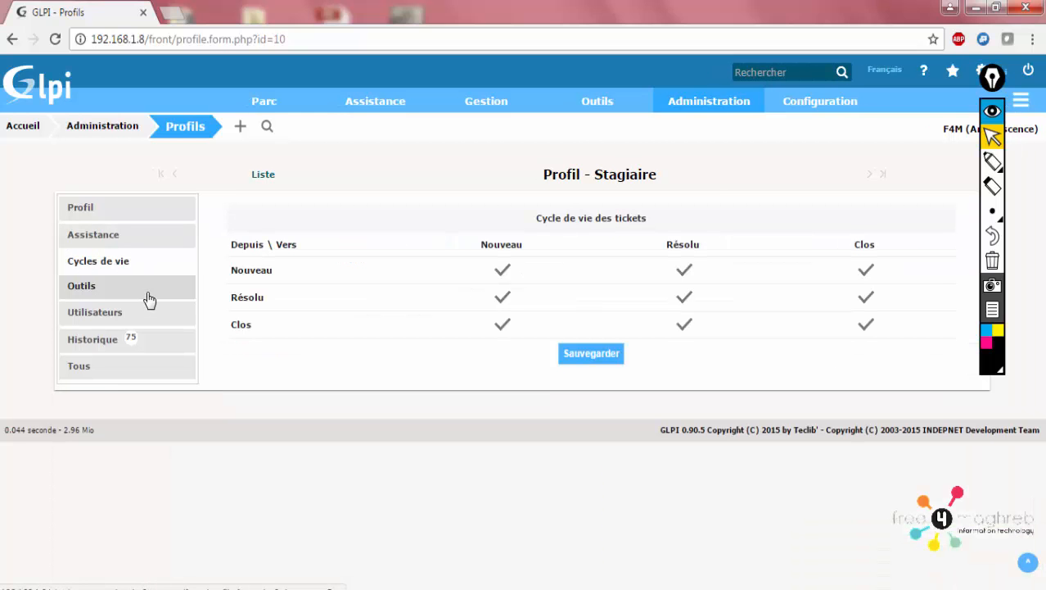
{"action": "left_click", "coordinate": [148, 293]}
{"action": "left_click", "coordinate": [146, 310]}
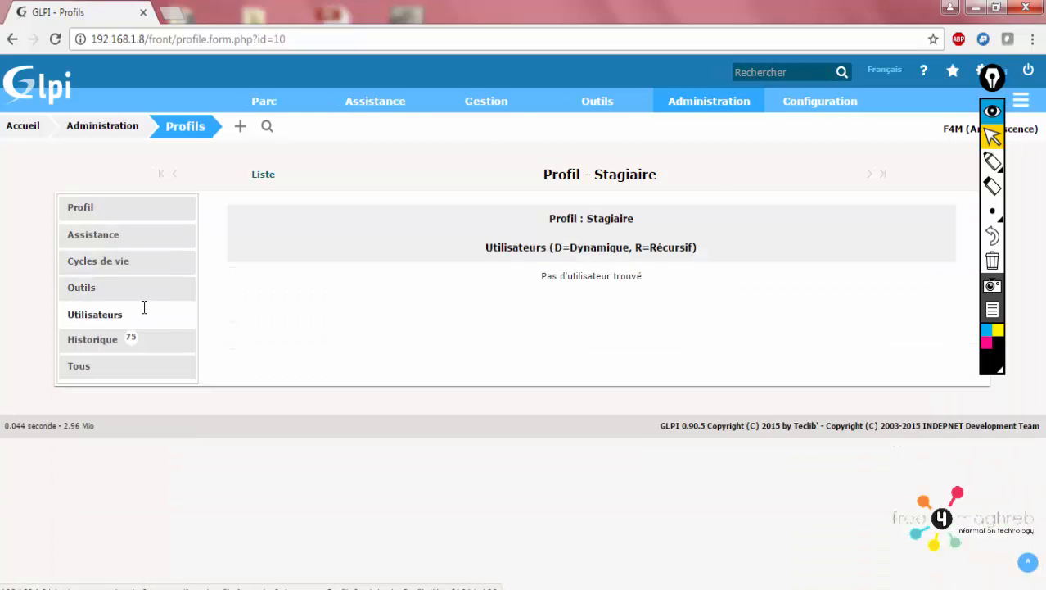
{"action": "left_click", "coordinate": [147, 293]}
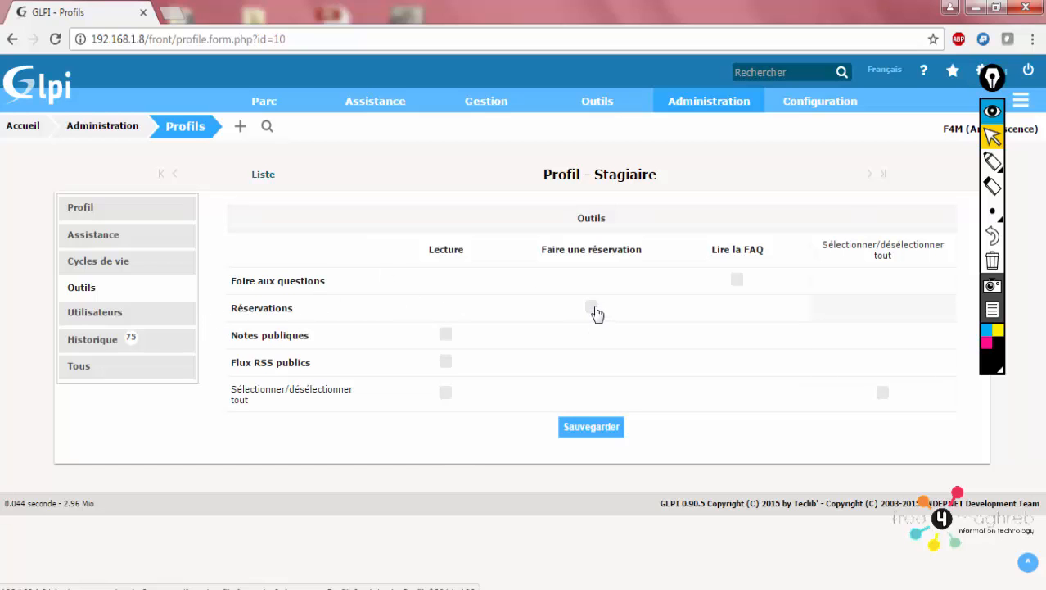
{"action": "left_click", "coordinate": [737, 283]}
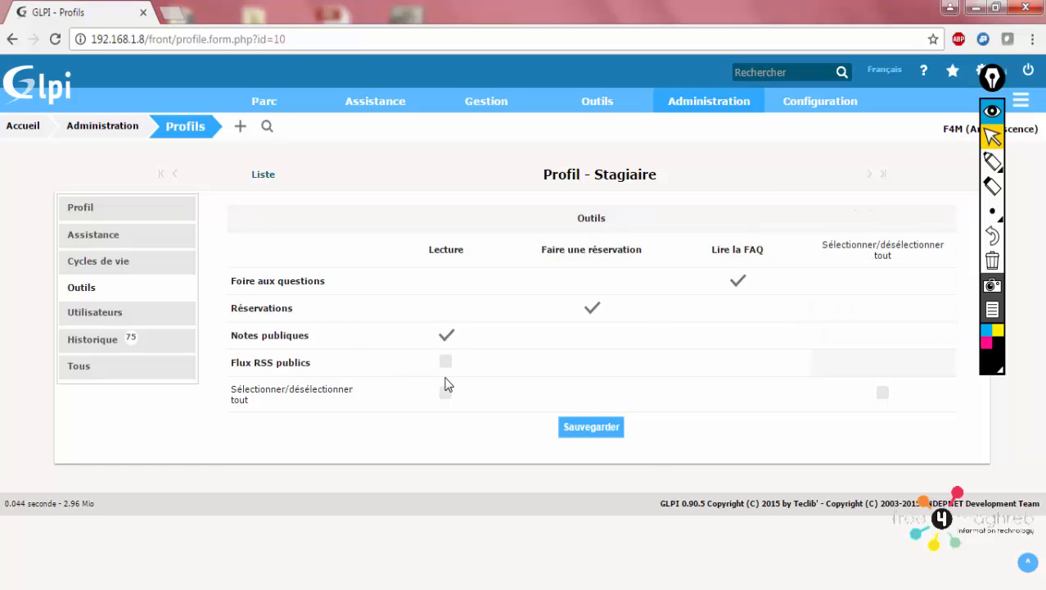
{"action": "left_click", "coordinate": [600, 432]}
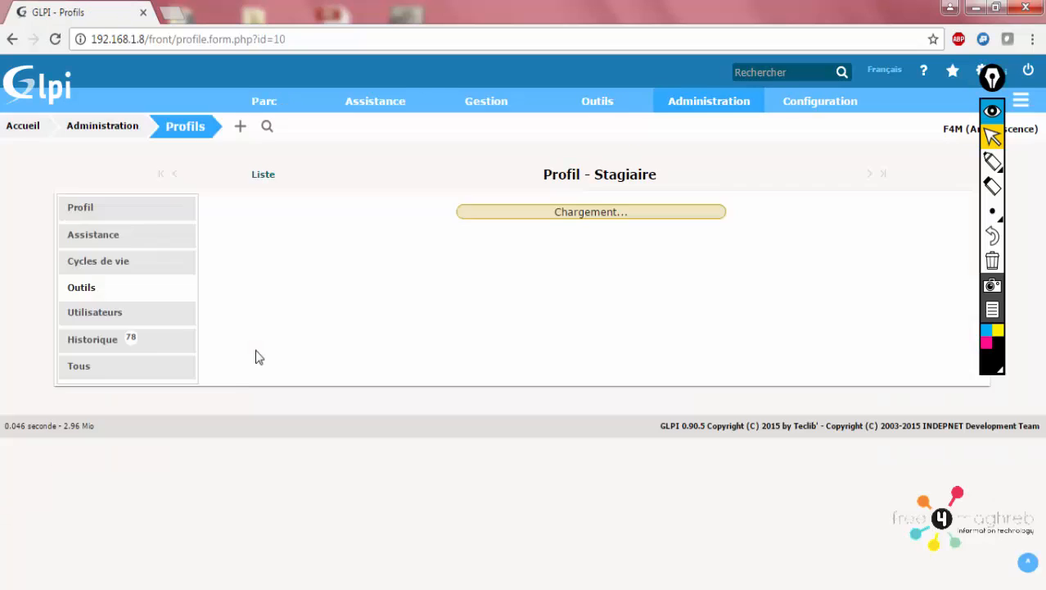
Step: Switch the Stagiaire profile to the standard interface and save it
{"action": "left_click", "coordinate": [157, 213]}
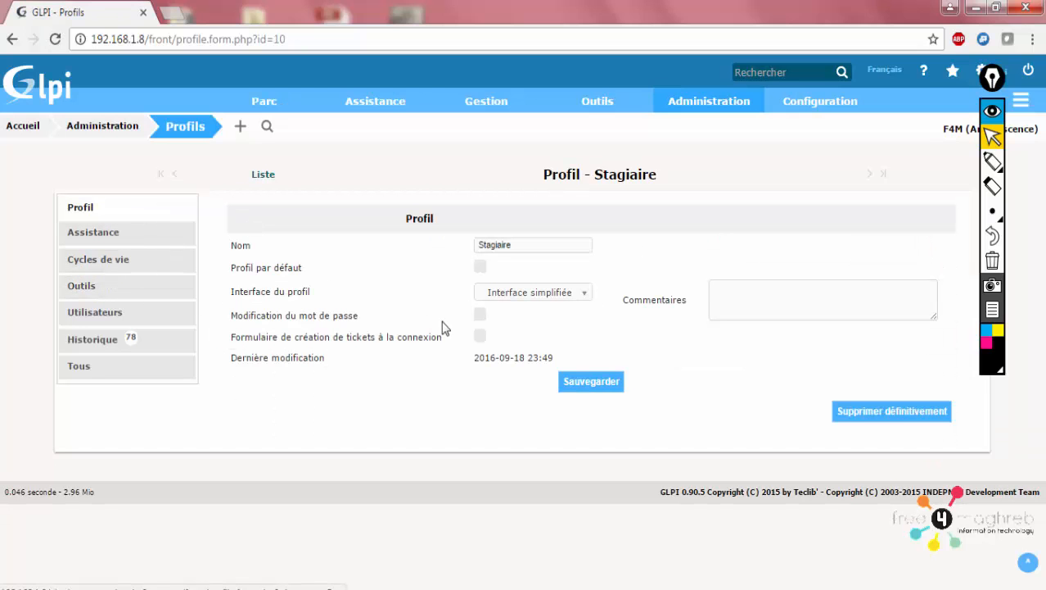
{"action": "left_click", "coordinate": [518, 295]}
{"action": "left_click", "coordinate": [520, 312]}
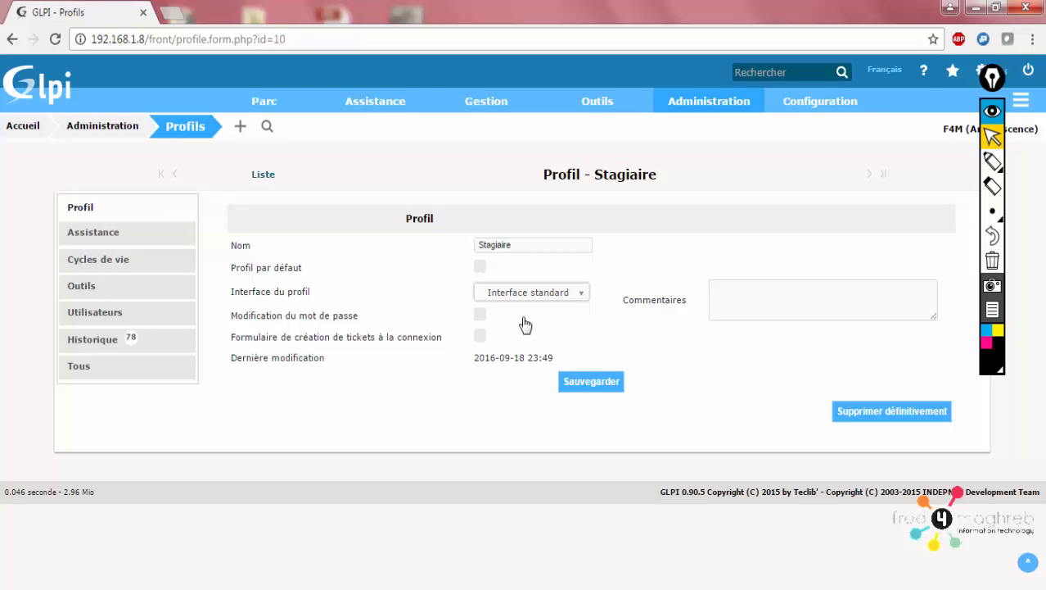
{"action": "left_click", "coordinate": [576, 386]}
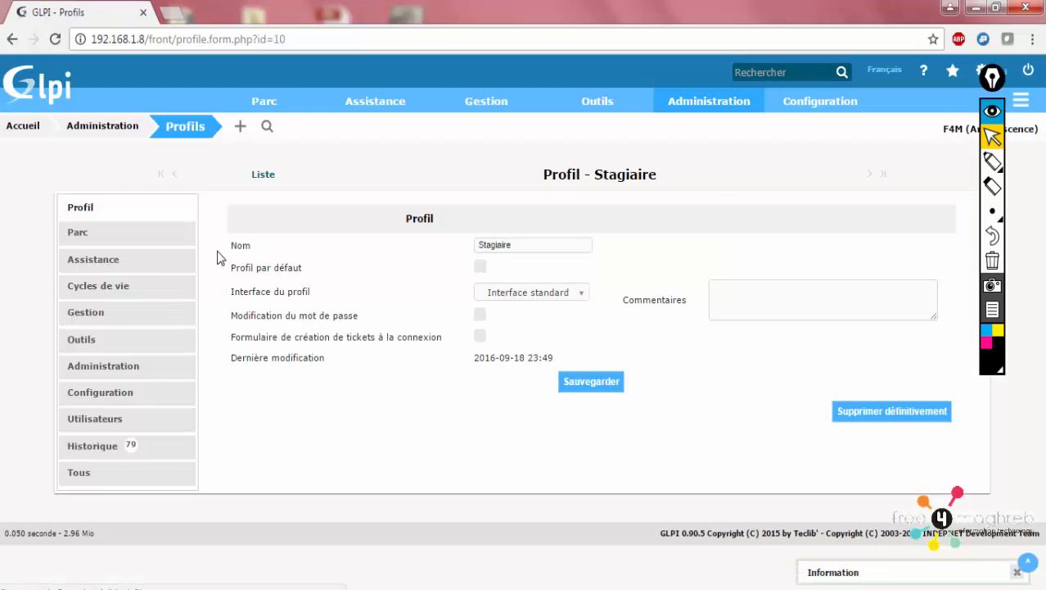
Step: Review the Parc, Assistance, Cycles de vie and Gestion rights tabs of Stagiaire
{"action": "left_click", "coordinate": [157, 235]}
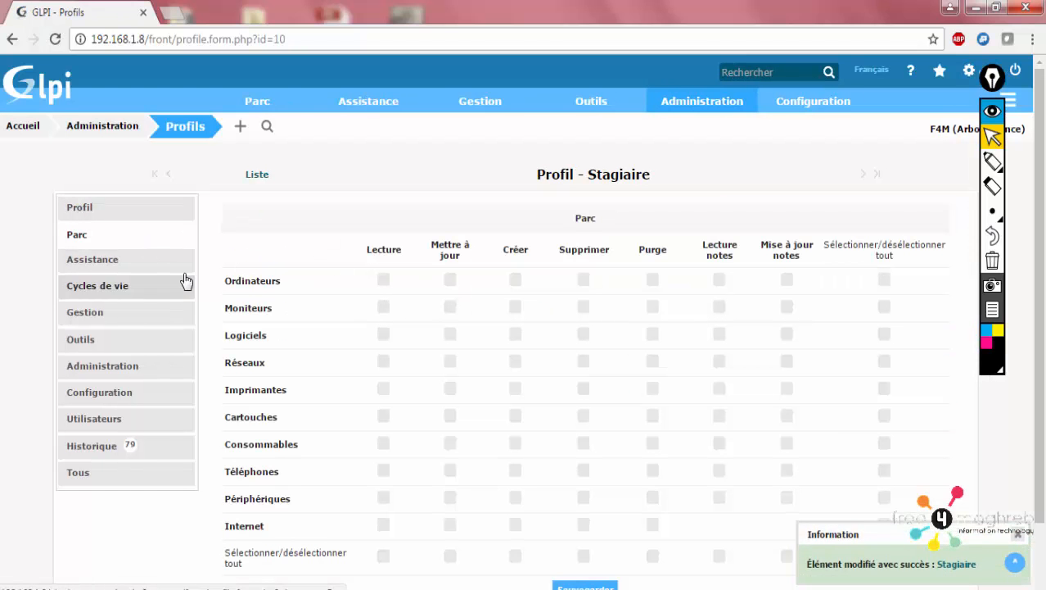
{"action": "left_click", "coordinate": [168, 259]}
{"action": "scroll", "coordinate": [593, 388], "scroll_direction": "down", "scroll_amount": 8}
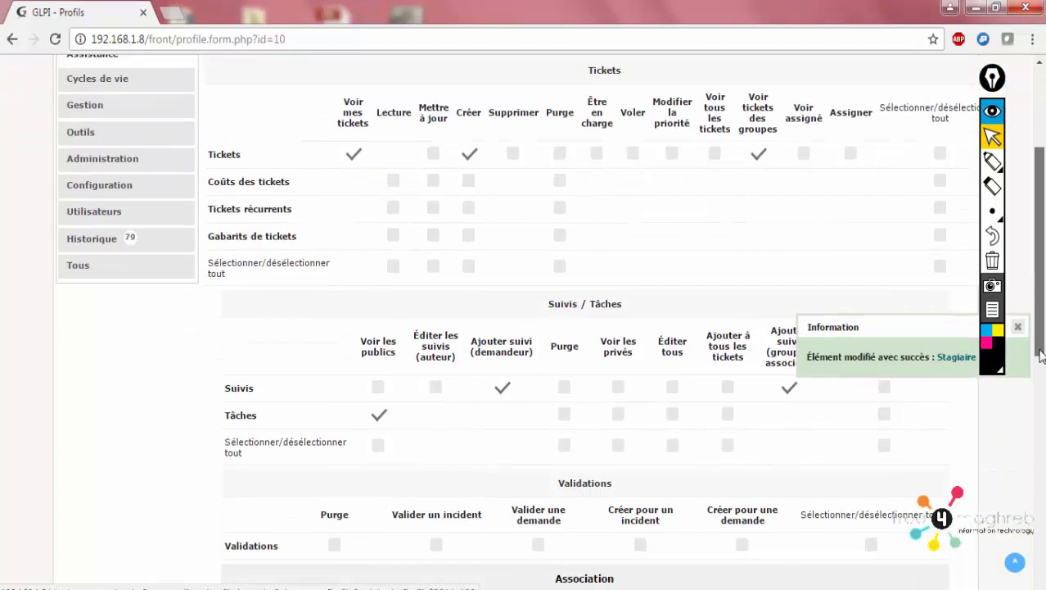
{"action": "scroll", "coordinate": [114, 303], "scroll_direction": "up", "scroll_amount": 10}
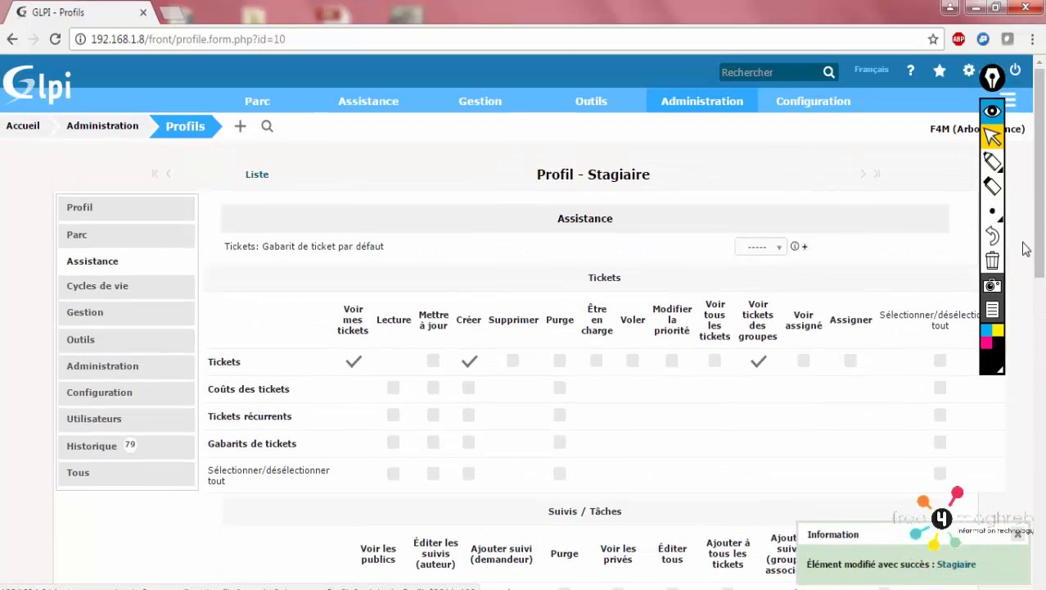
{"action": "left_click", "coordinate": [114, 298]}
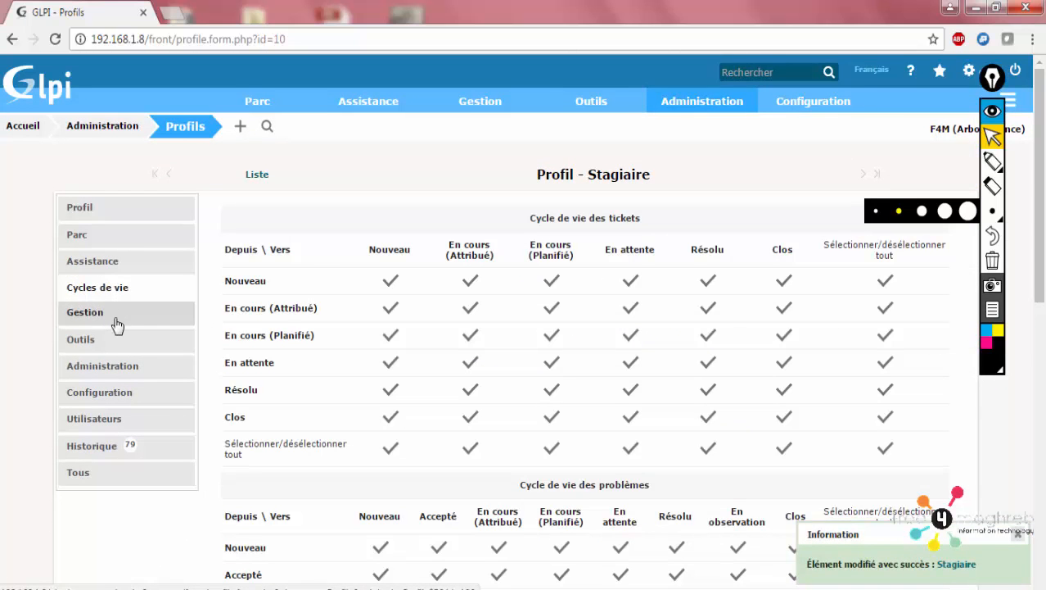
{"action": "left_click", "coordinate": [117, 323]}
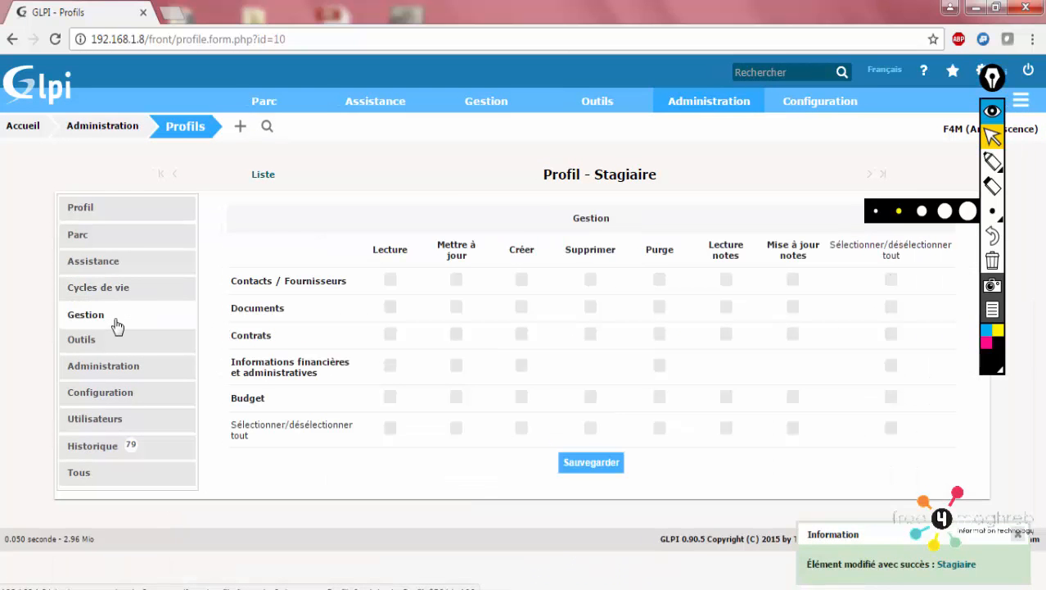
Step: Tick Lecture for Contacts / Fournisseurs and Documents, plus Créer for Documents, then save
{"action": "left_click", "coordinate": [392, 309]}
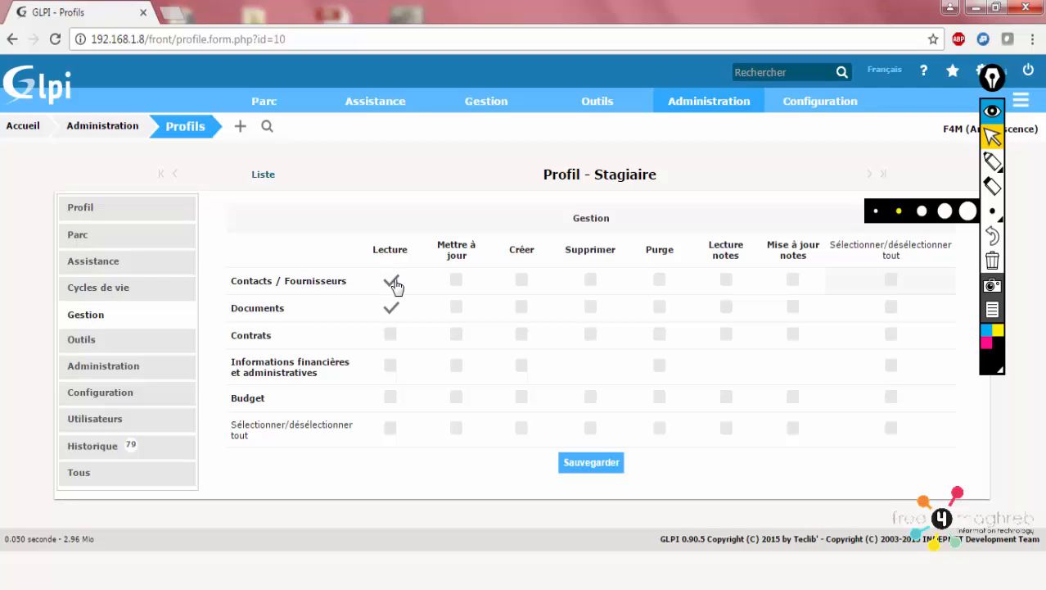
{"action": "left_click", "coordinate": [521, 311]}
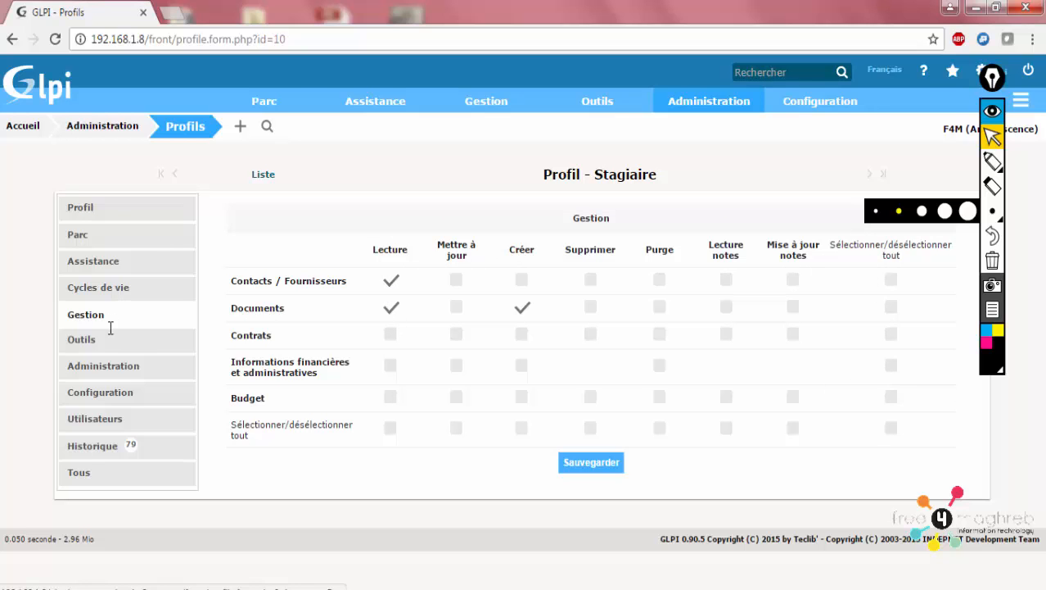
{"action": "left_click", "coordinate": [597, 468]}
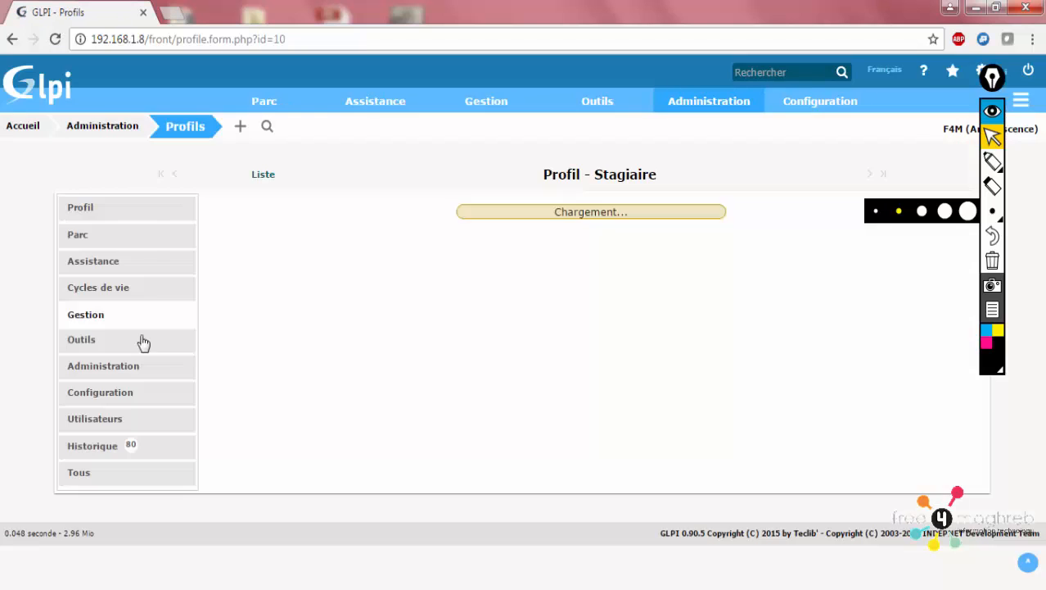
Step: Give Stagiaire read rights on Ordinateurs, Réseaux, Imprimantes and Consommables, save, then check its users
{"action": "left_click", "coordinate": [137, 244]}
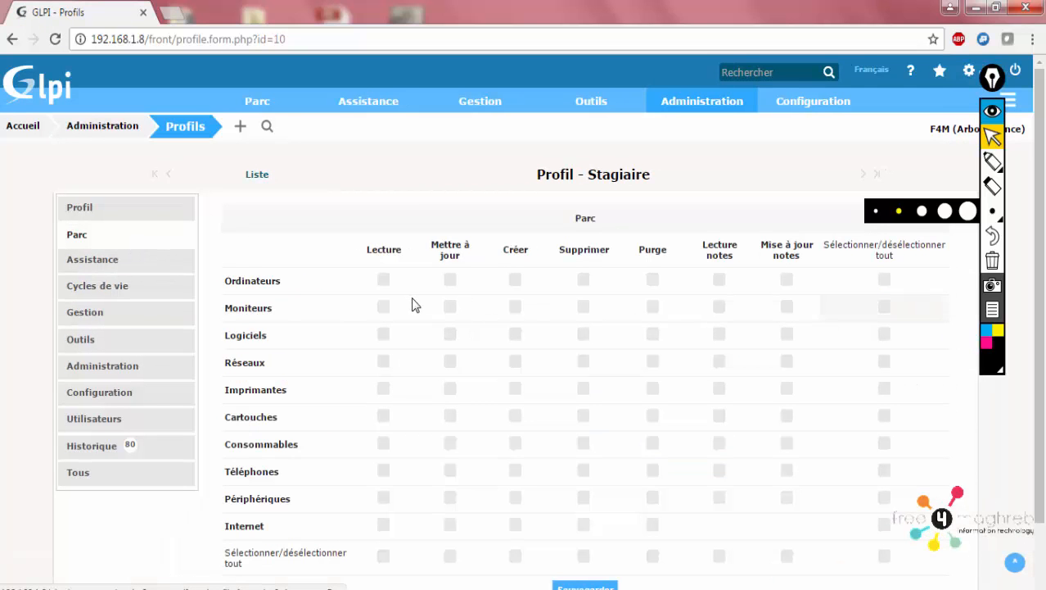
{"action": "left_click", "coordinate": [387, 281]}
{"action": "left_click", "coordinate": [387, 309]}
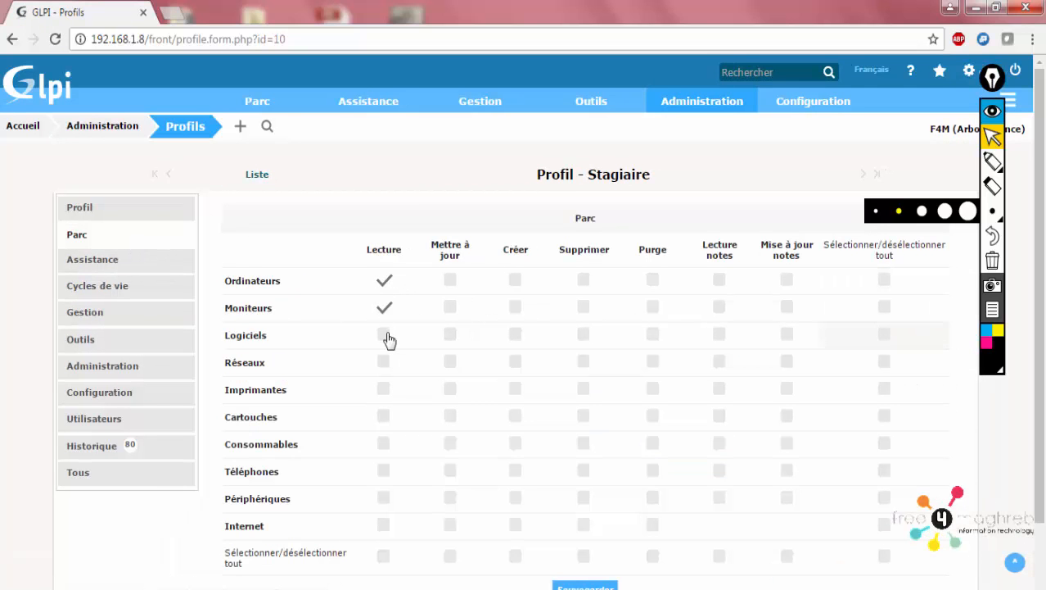
{"action": "left_click", "coordinate": [389, 309]}
{"action": "left_click", "coordinate": [385, 337]}
{"action": "left_click", "coordinate": [385, 391]}
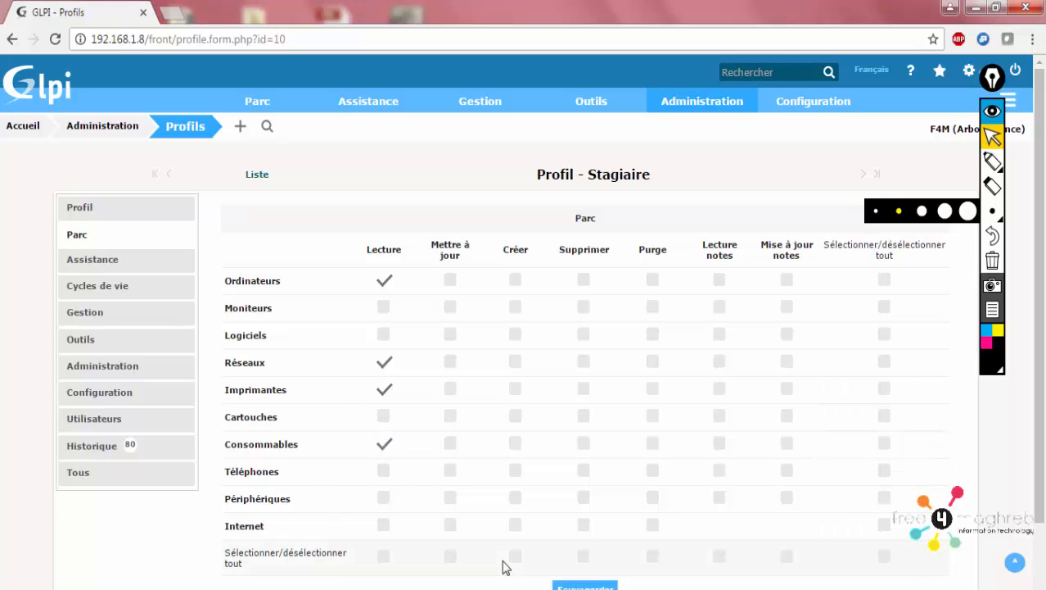
{"action": "left_click", "coordinate": [585, 587]}
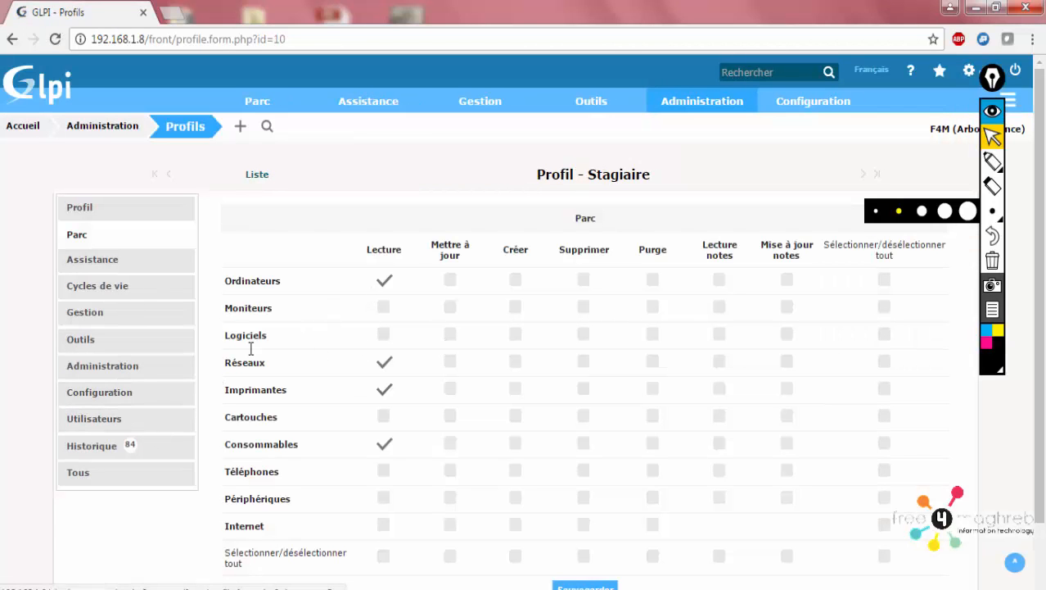
{"action": "left_click", "coordinate": [168, 425]}
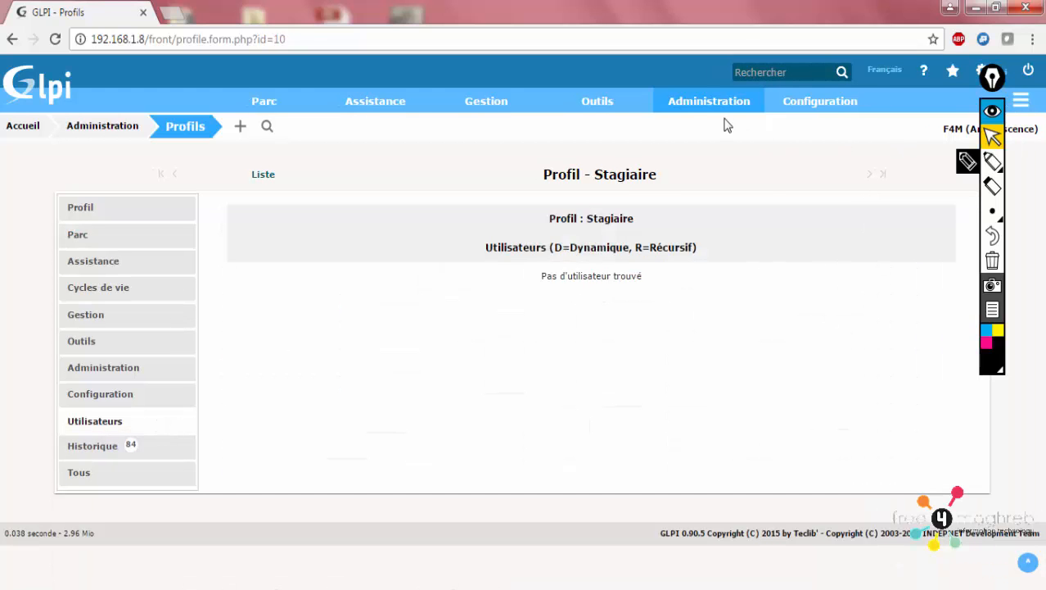
Step: Open user pr1's record from the full users list
{"action": "mouse_move", "coordinate": [718, 110]}
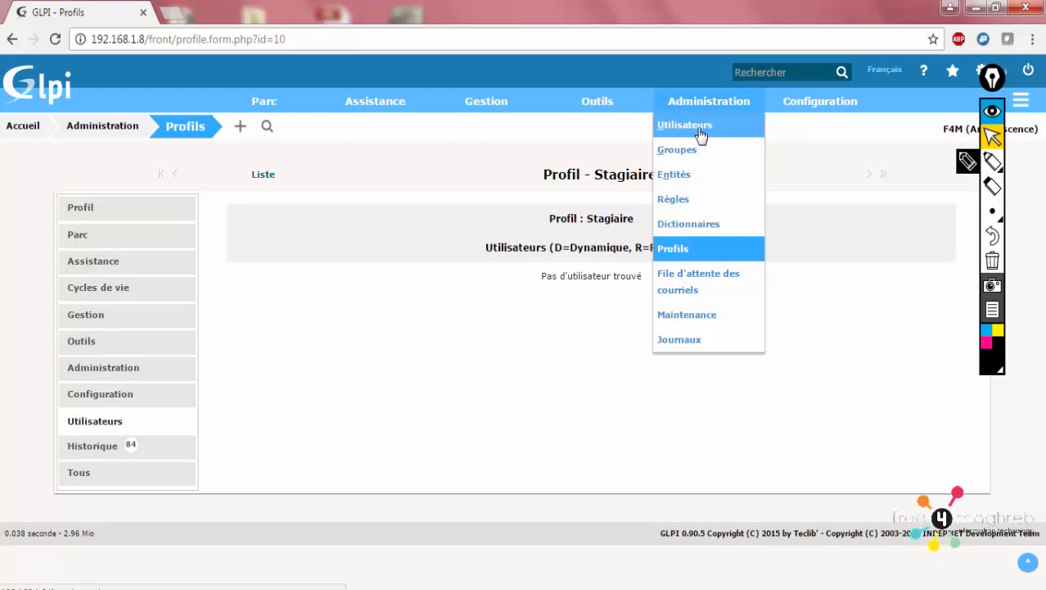
{"action": "left_click", "coordinate": [700, 131]}
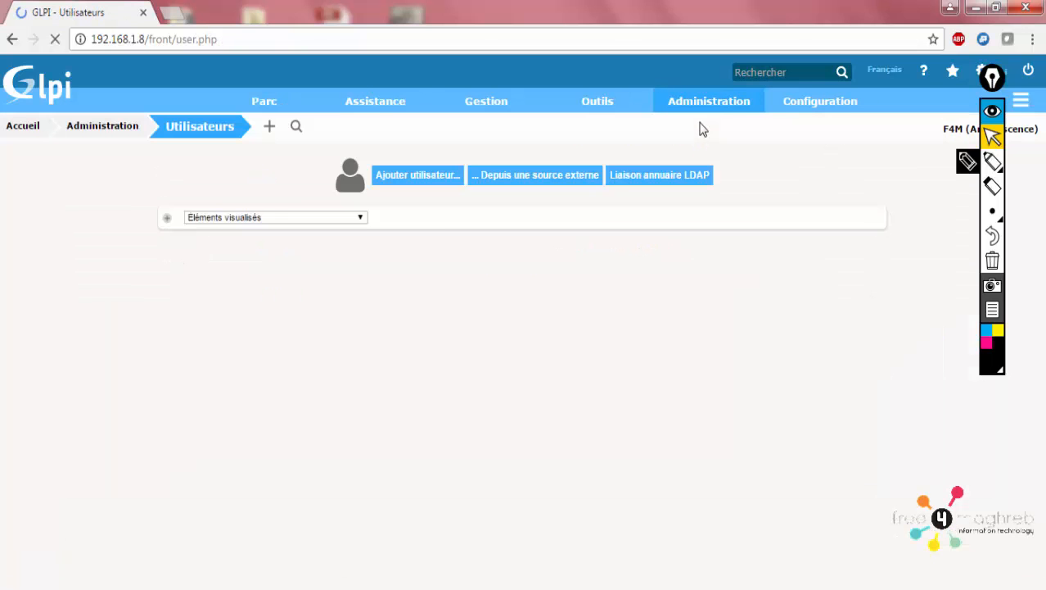
{"action": "scroll", "coordinate": [135, 279], "scroll_direction": "down", "scroll_amount": 2}
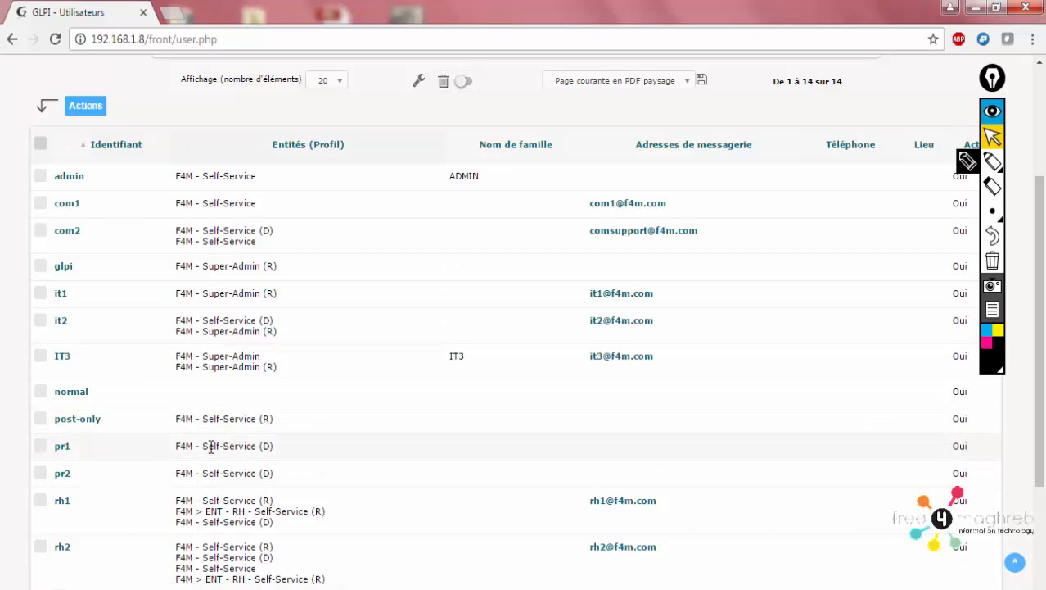
{"action": "left_click_drag", "start_coordinate": [174, 456], "coordinate": [284, 455]}
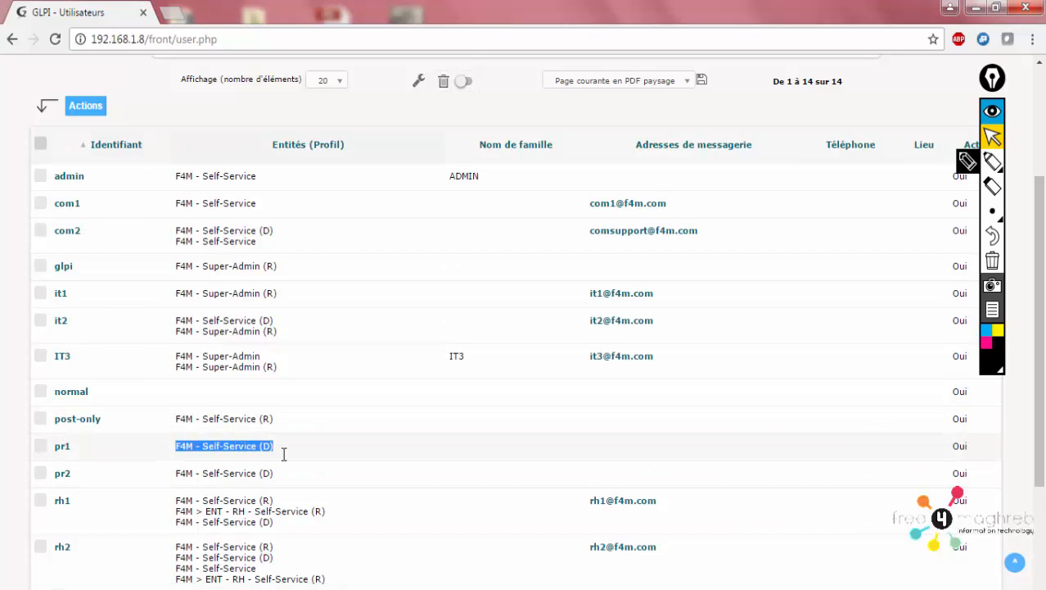
{"action": "left_click", "coordinate": [17, 460]}
{"action": "left_click", "coordinate": [64, 447]}
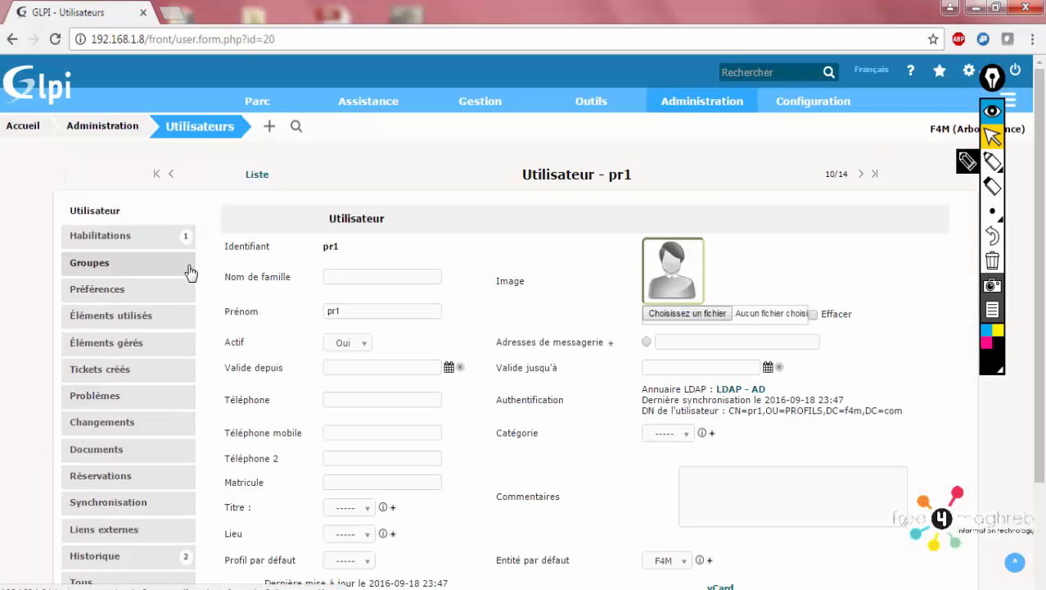
Step: Add a recursive Stagiaire authorisation on F4M to pr1, then return to the users list
{"action": "left_click", "coordinate": [148, 239]}
{"action": "left_click", "coordinate": [464, 251]}
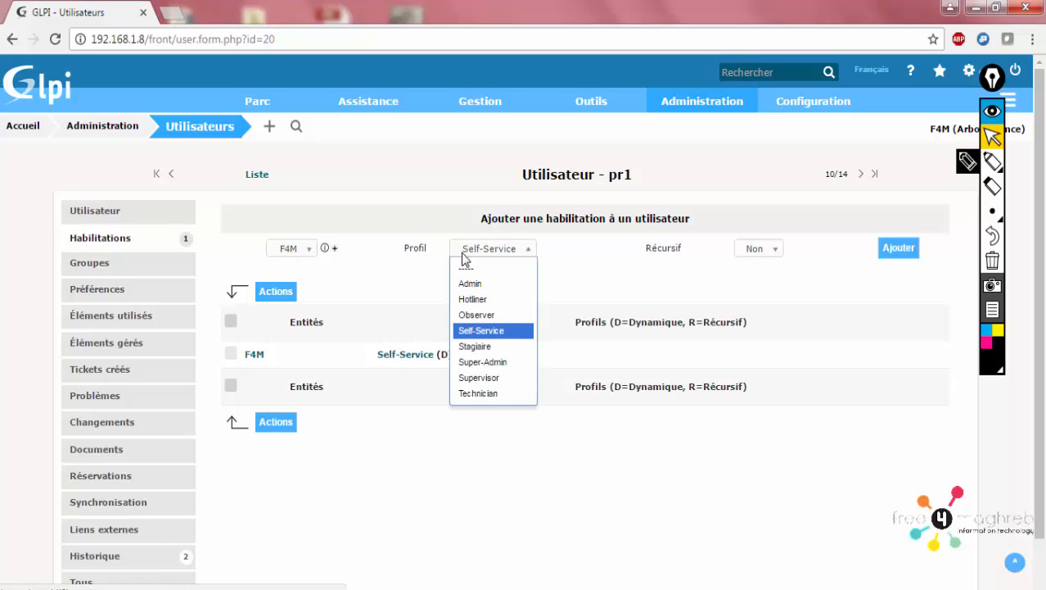
{"action": "left_click", "coordinate": [496, 345]}
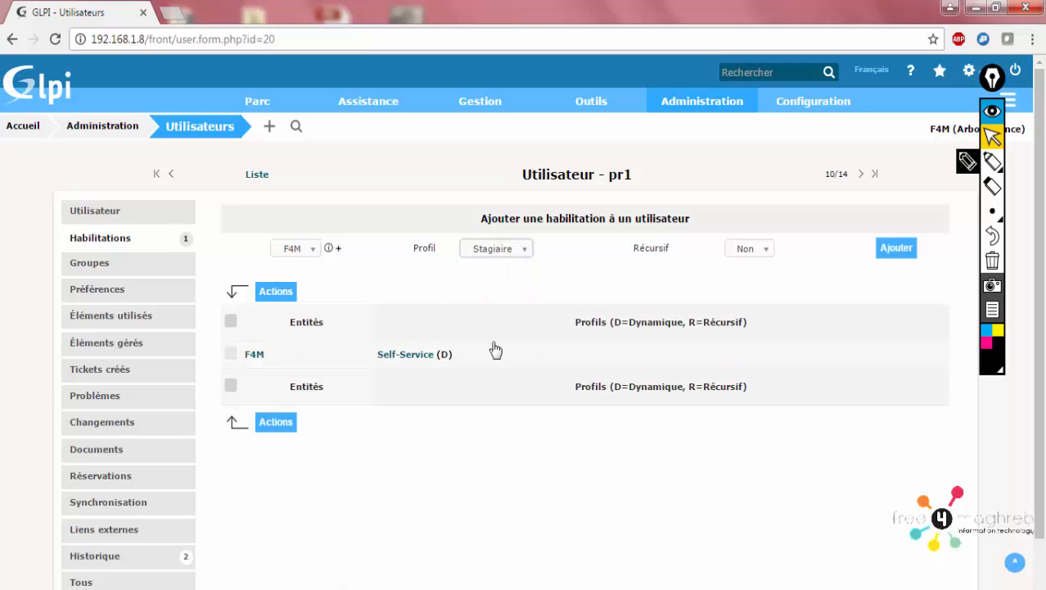
{"action": "left_click", "coordinate": [749, 249]}
{"action": "left_click", "coordinate": [744, 282]}
{"action": "left_click", "coordinate": [895, 261]}
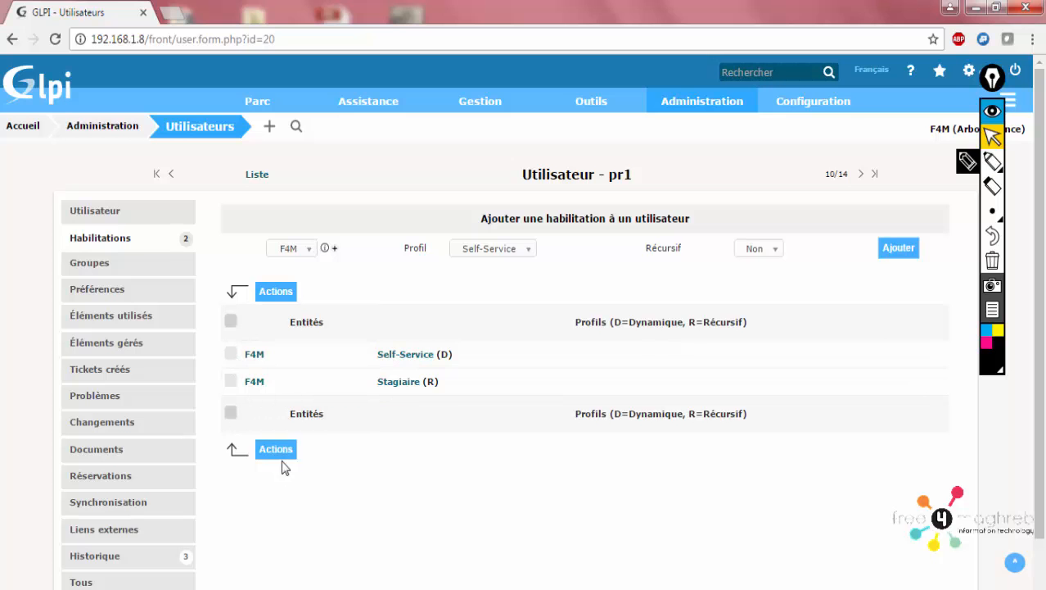
{"action": "left_click", "coordinate": [203, 129]}
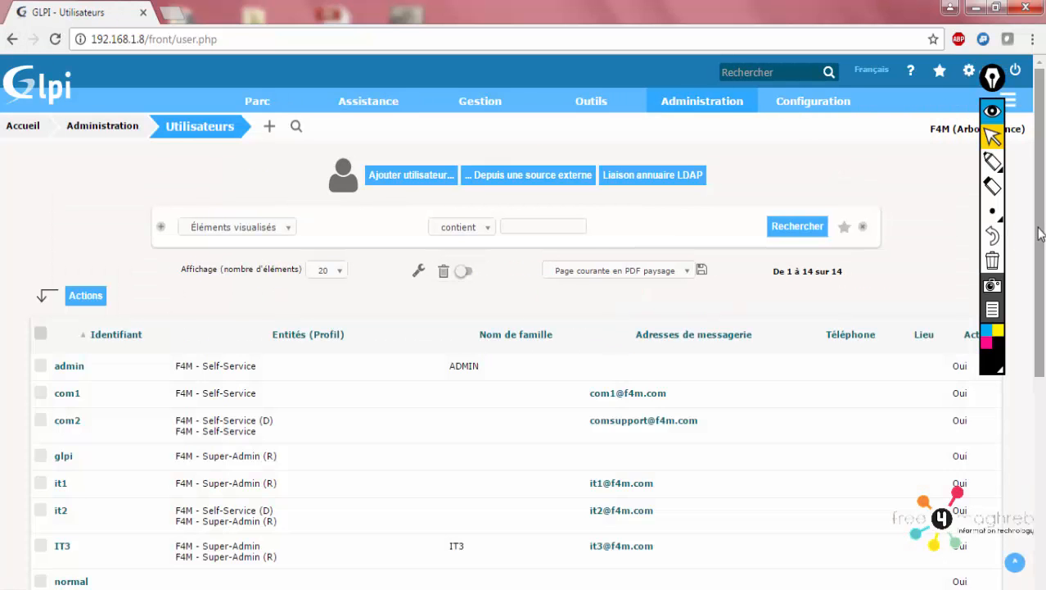
Step: Open pr2 and add a recursive Stagiaire authorisation on F4M
{"action": "scroll", "coordinate": [389, 387], "scroll_direction": "down", "scroll_amount": 3}
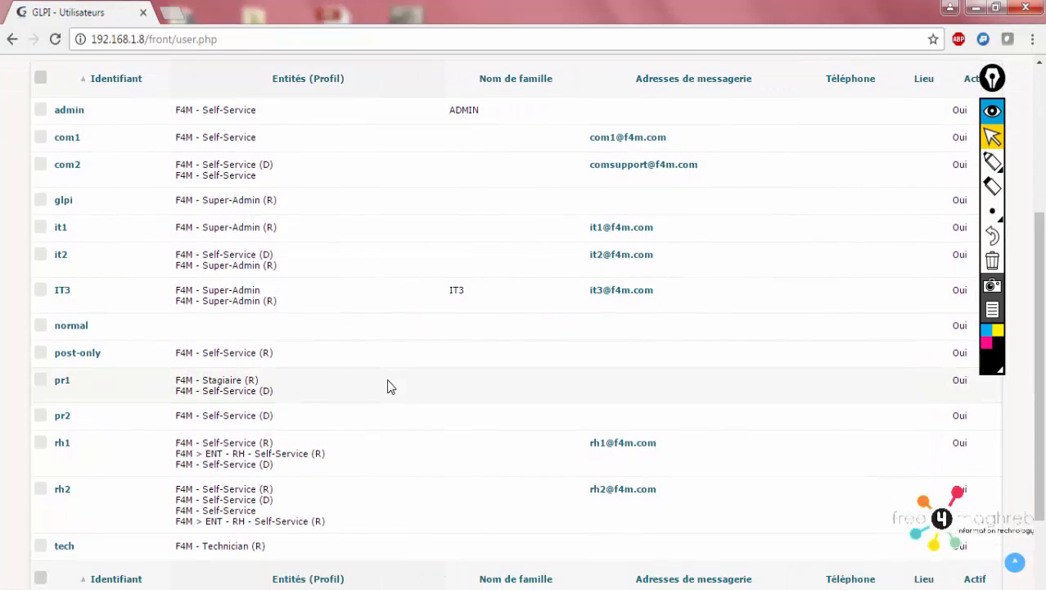
{"action": "left_click", "coordinate": [66, 416]}
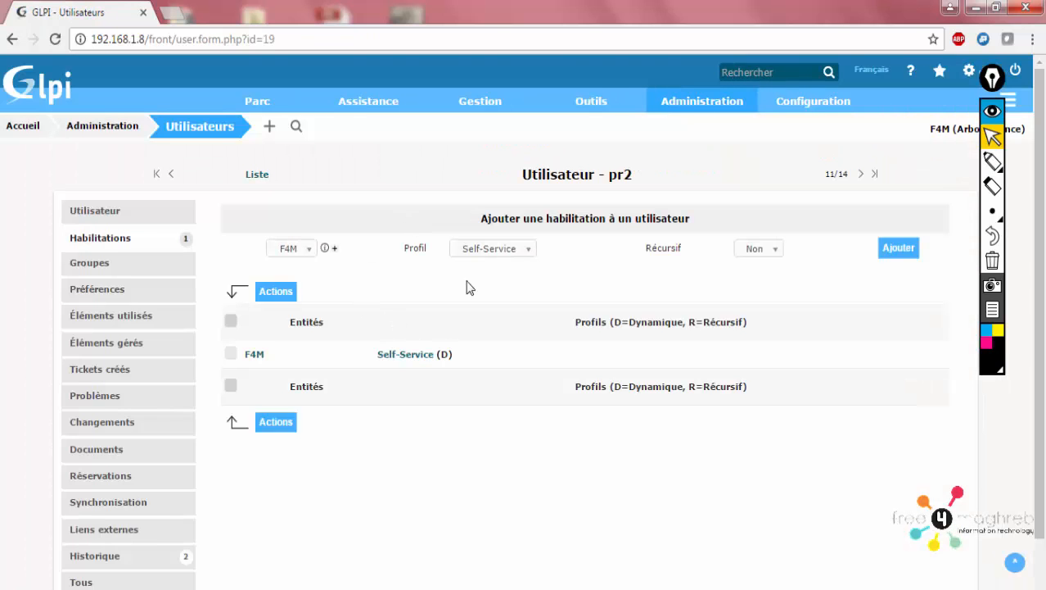
{"action": "left_click", "coordinate": [489, 249]}
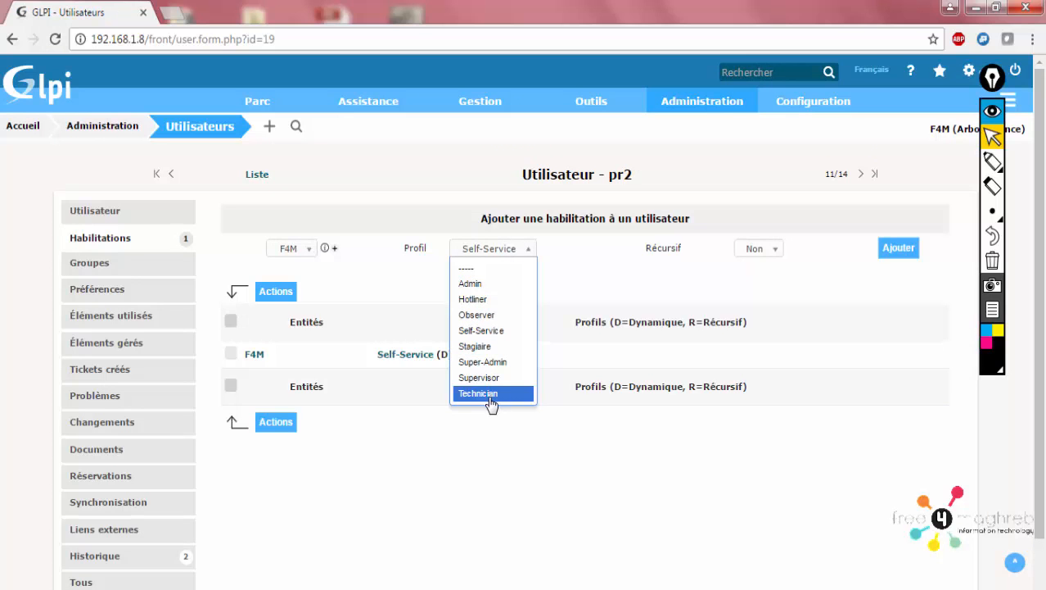
{"action": "left_click", "coordinate": [493, 347]}
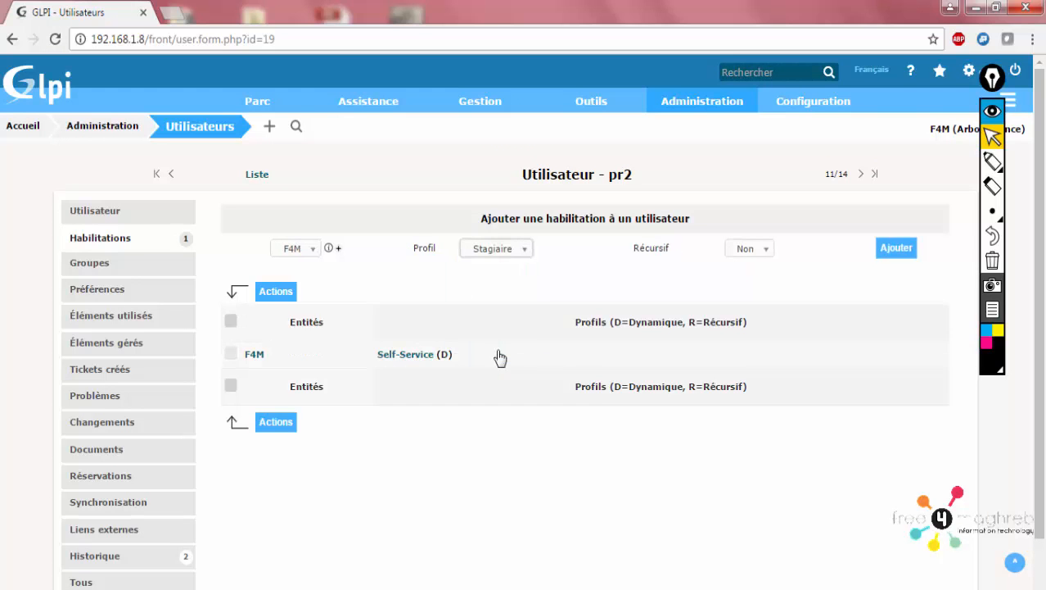
{"action": "left_click", "coordinate": [764, 249]}
{"action": "left_click", "coordinate": [757, 283]}
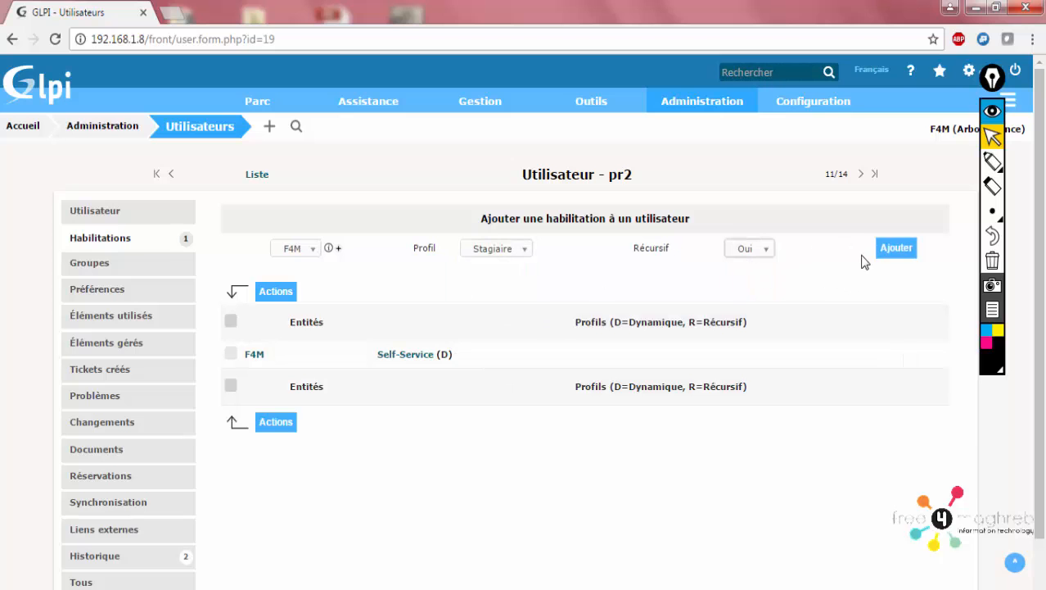
{"action": "left_click", "coordinate": [886, 254]}
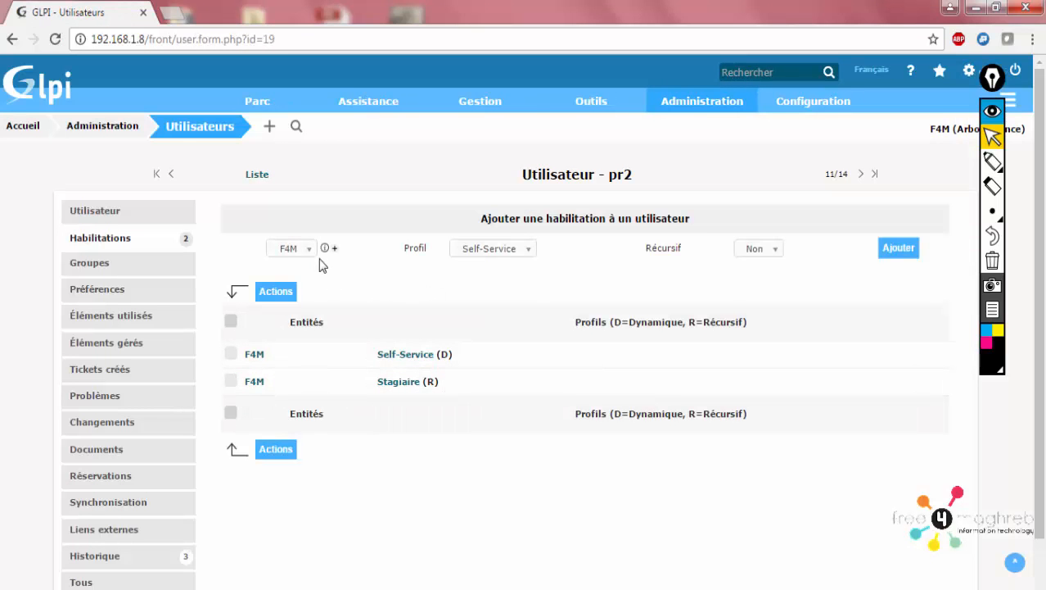
Step: Permanently delete pr2's Self-Service authorisation
{"action": "left_click", "coordinate": [232, 360]}
{"action": "left_click", "coordinate": [278, 297]}
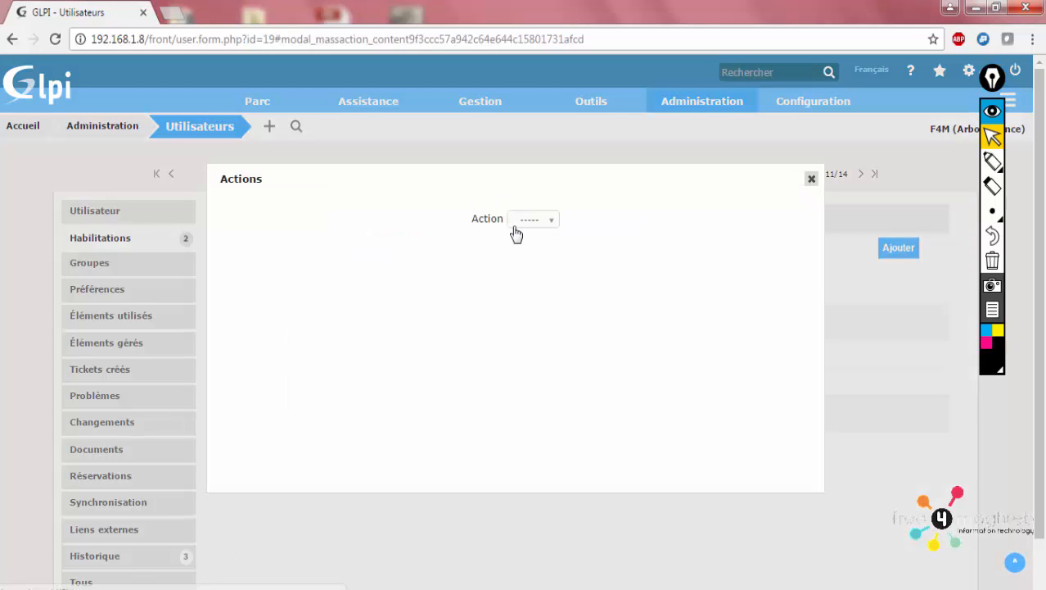
{"action": "left_click", "coordinate": [514, 226]}
{"action": "left_click", "coordinate": [526, 258]}
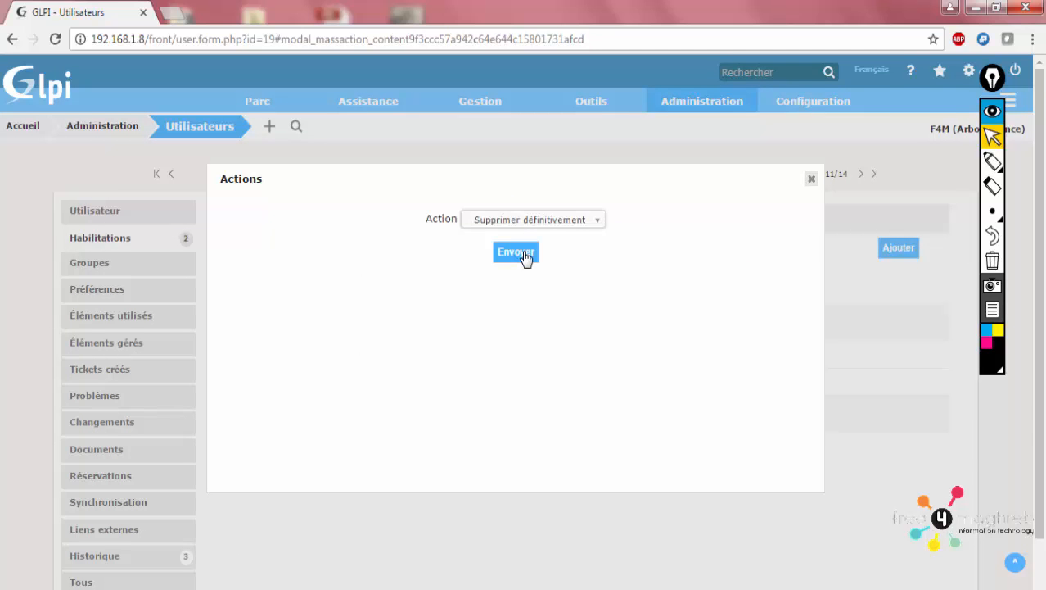
{"action": "left_click", "coordinate": [516, 252]}
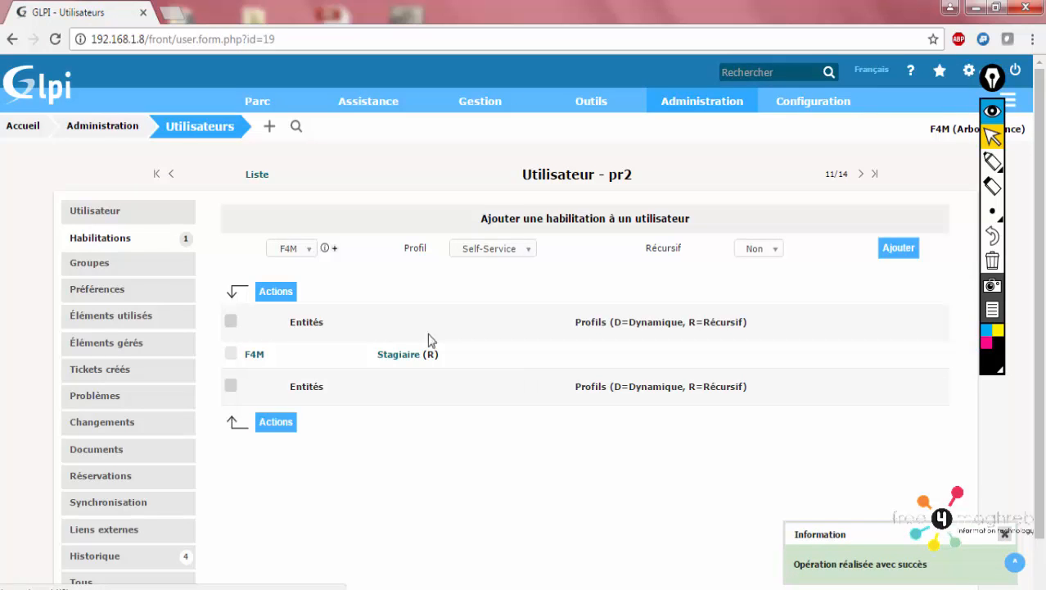
Step: Log out of the admin session and sign in as pr2 with its password
{"action": "left_click", "coordinate": [1019, 78]}
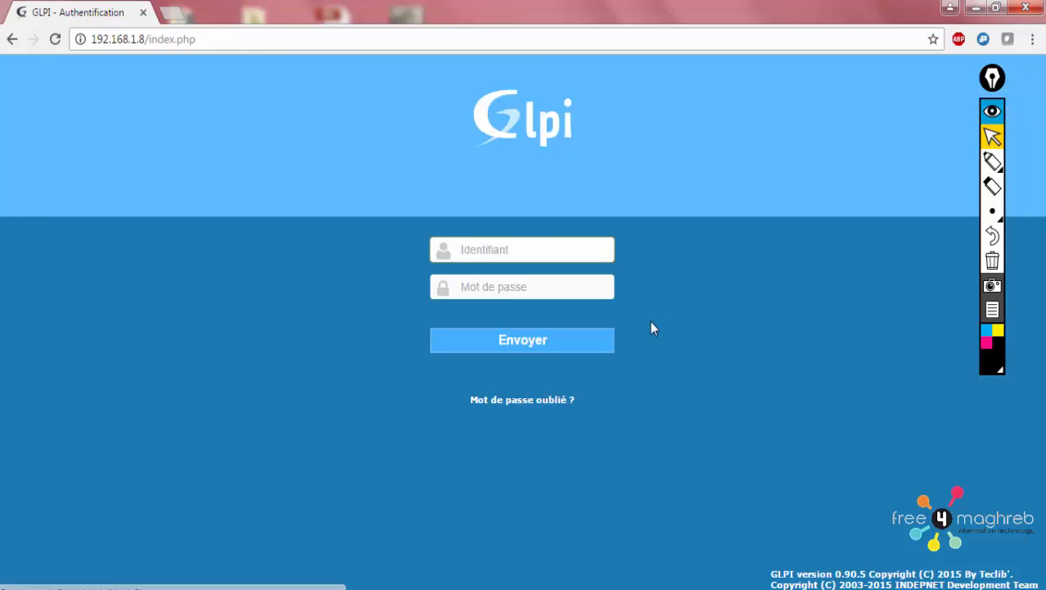
{"action": "type", "text": "pr2"}
{"action": "key", "text": "Tab"}
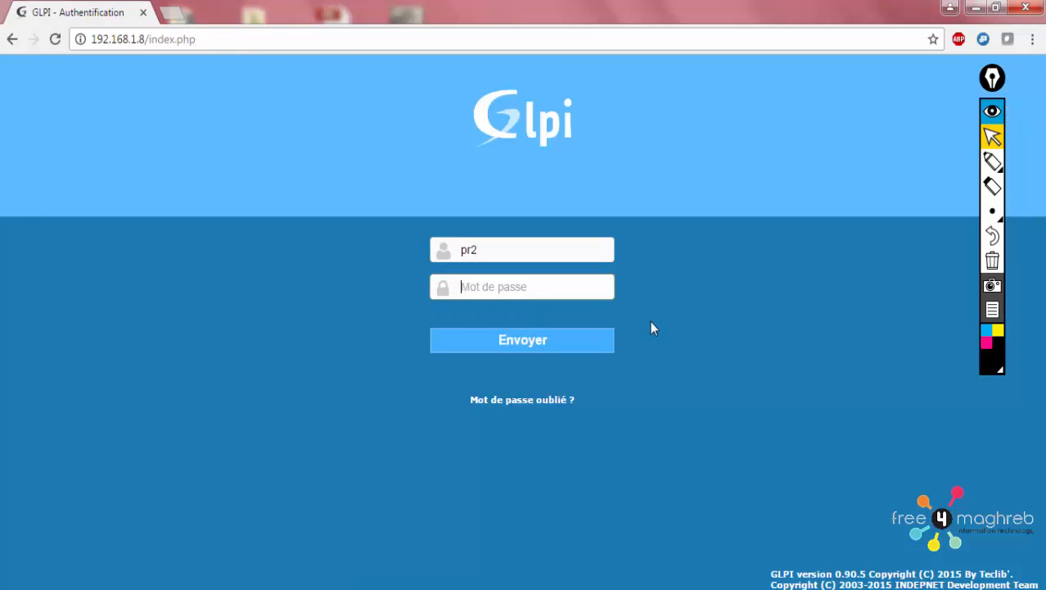
{"action": "type", "text": "p"}
{"action": "key", "text": "BackSpace"}
{"action": "key", "text": "BackSpace"}
{"action": "key", "text": "BackSpace"}
{"action": "key", "text": "BackSpace"}
{"action": "key", "text": "BackSpace"}
{"action": "key", "text": "BackSpace"}
{"action": "type", "text": "p"}
{"action": "key", "text": "Return"}
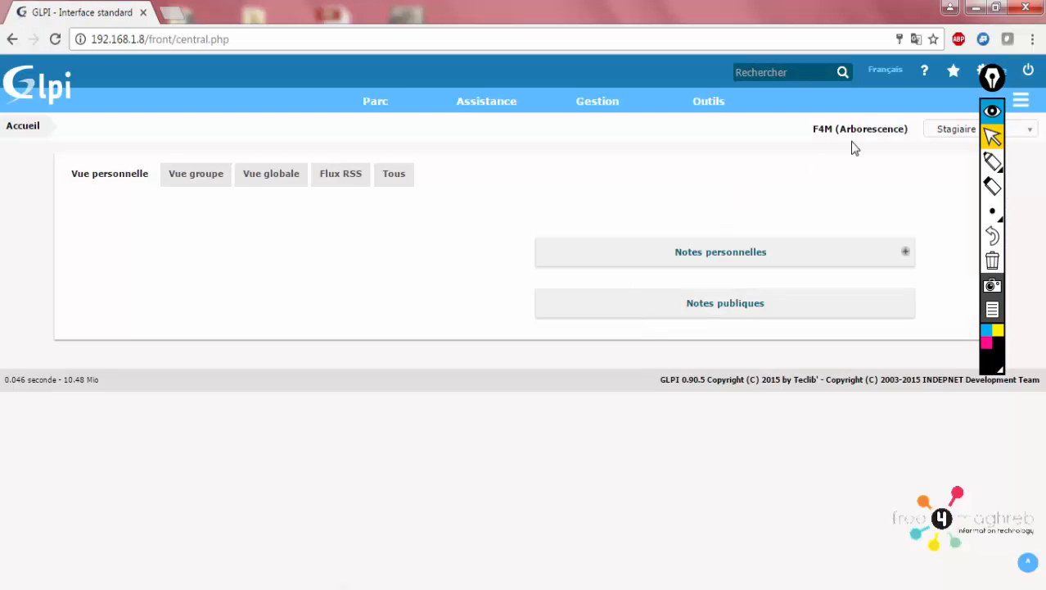
{"action": "left_click", "coordinate": [992, 112]}
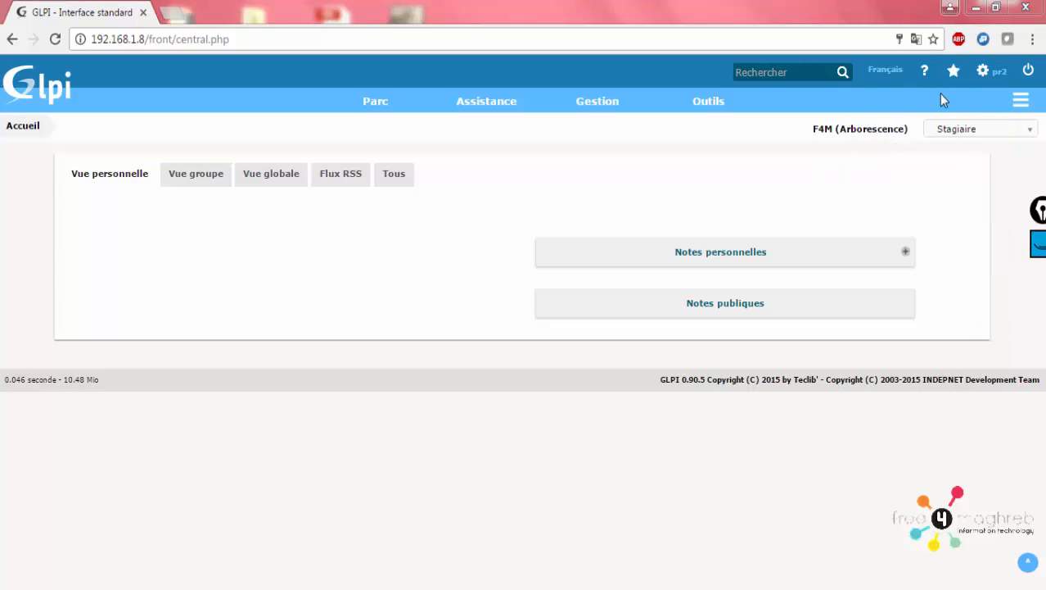
Step: Keep Stagiaire active and browse the computers list and a computer's components
{"action": "left_click", "coordinate": [941, 133]}
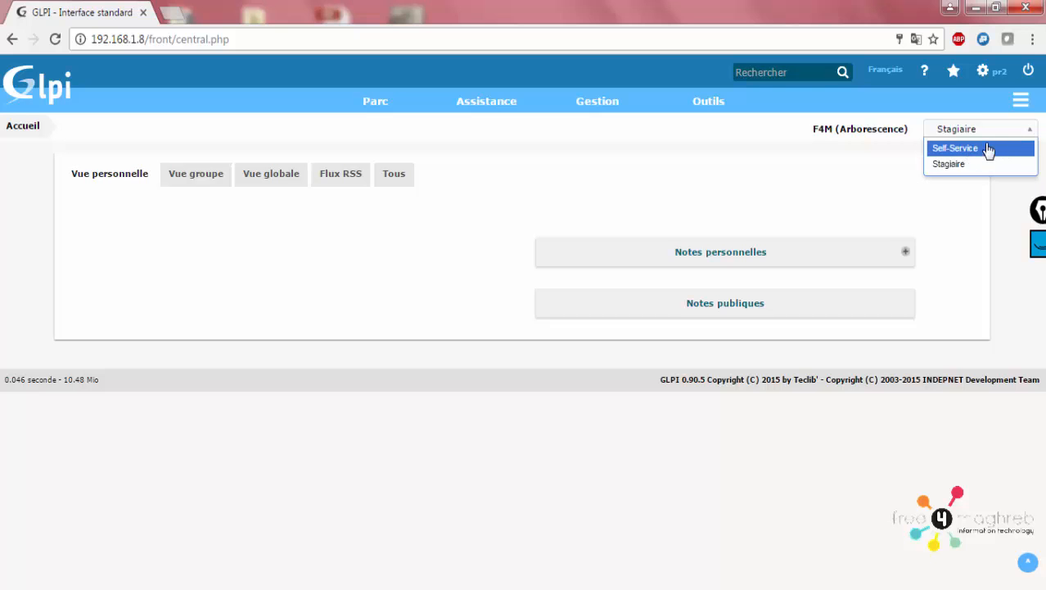
{"action": "left_click", "coordinate": [947, 167]}
{"action": "mouse_move", "coordinate": [370, 103]}
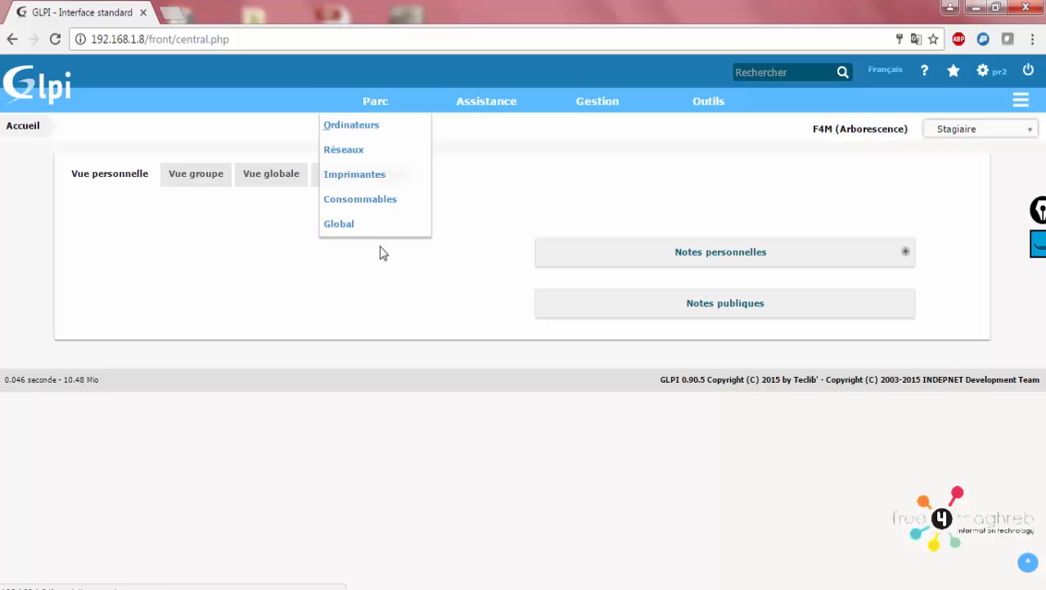
{"action": "left_click", "coordinate": [379, 135]}
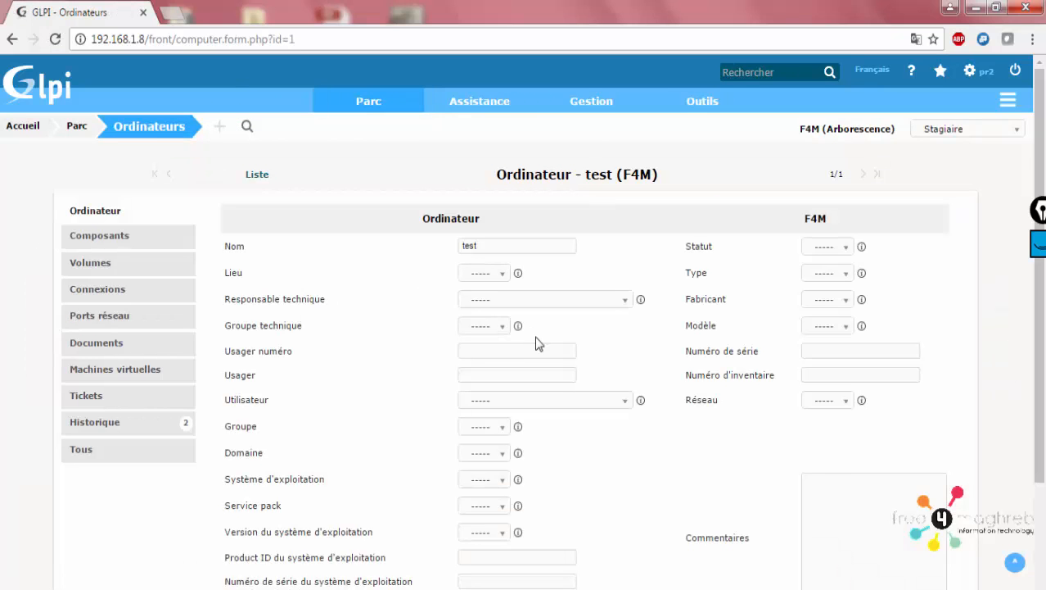
{"action": "left_click_drag", "start_coordinate": [1039, 315], "coordinate": [1039, 422]}
{"action": "scroll", "coordinate": [1013, 501], "scroll_direction": "up", "scroll_amount": 3}
{"action": "left_click", "coordinate": [503, 327]}
{"action": "left_click", "coordinate": [503, 328]}
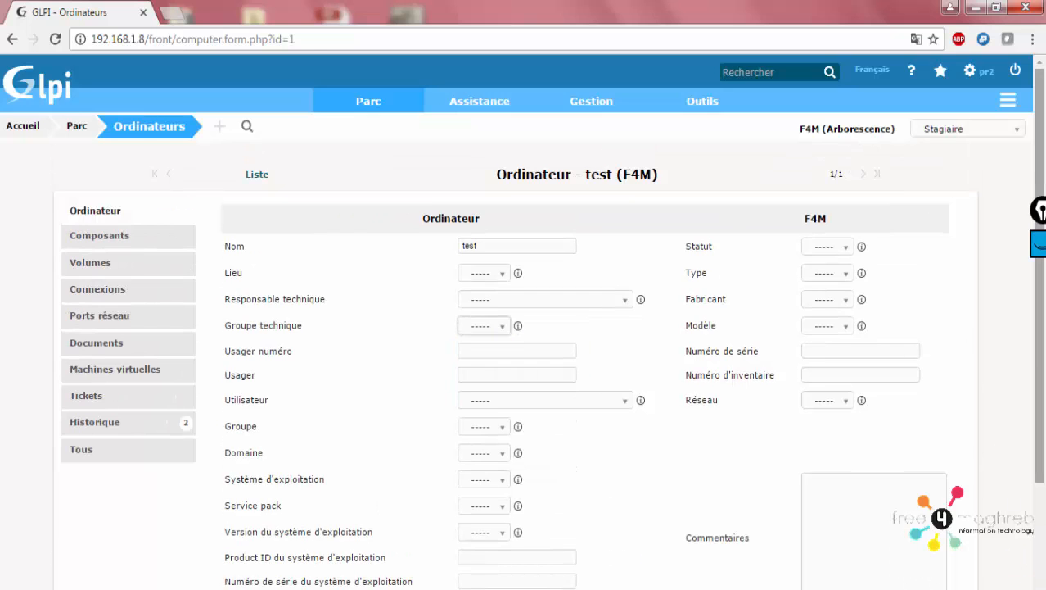
{"action": "left_click_drag", "start_coordinate": [1039, 328], "coordinate": [1039, 438]}
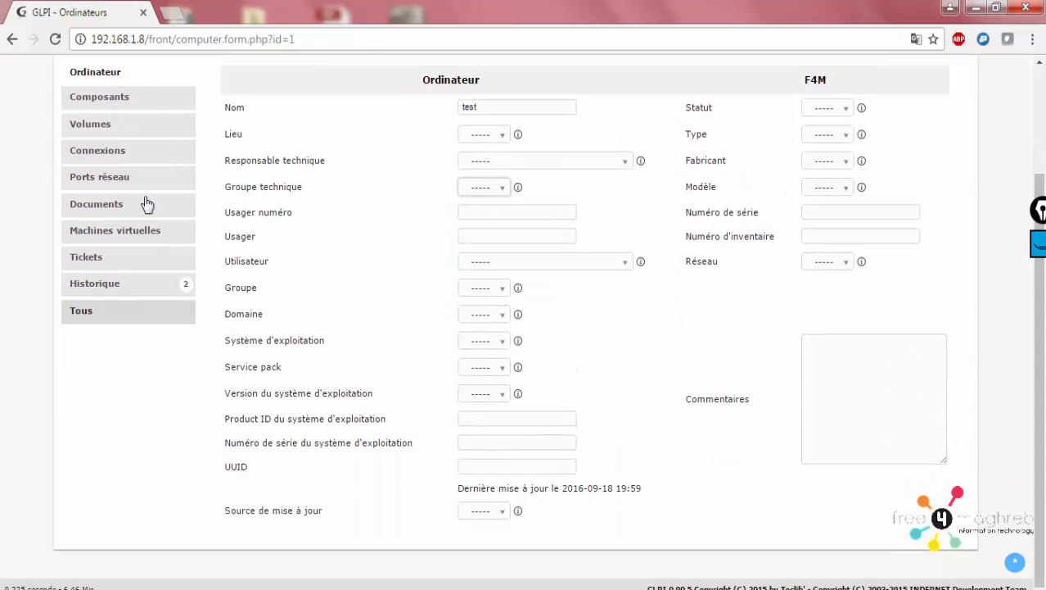
{"action": "left_click", "coordinate": [133, 98]}
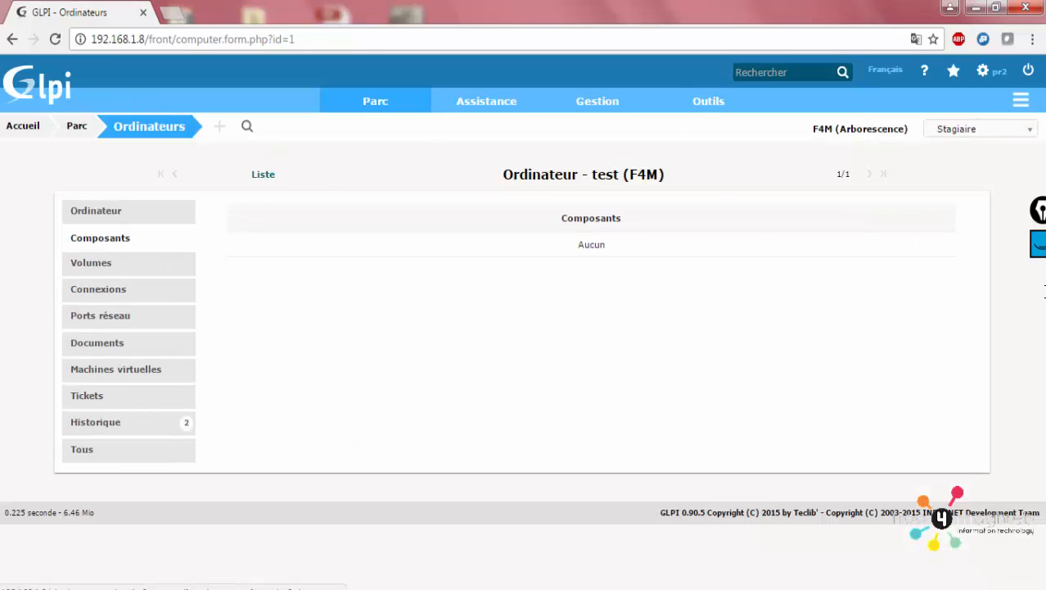
Step: View the suppliers, contacts and documents lists, all empty
{"action": "mouse_move", "coordinate": [485, 104]}
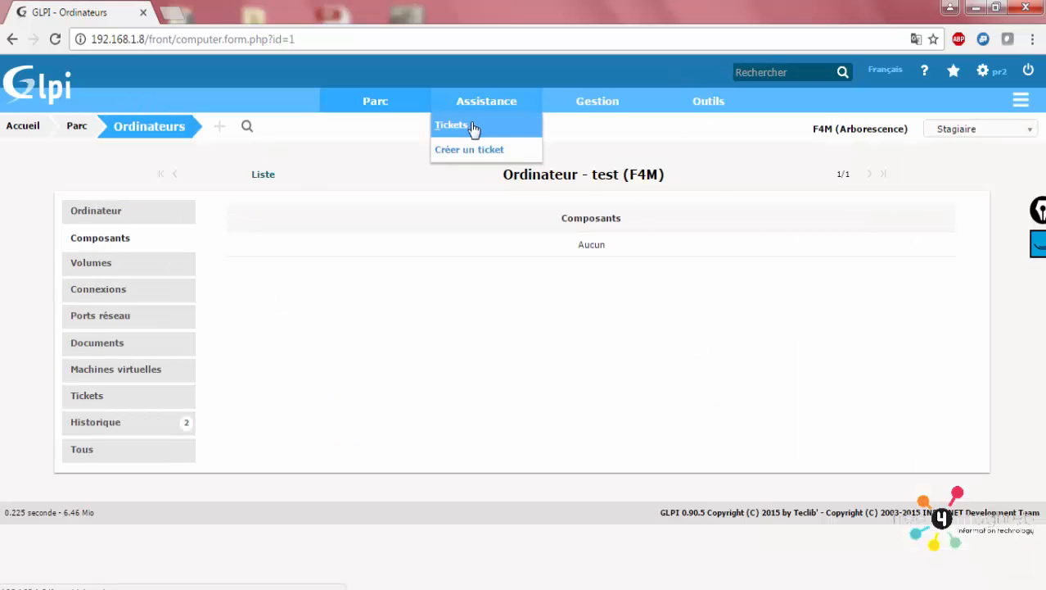
{"action": "mouse_move", "coordinate": [597, 101]}
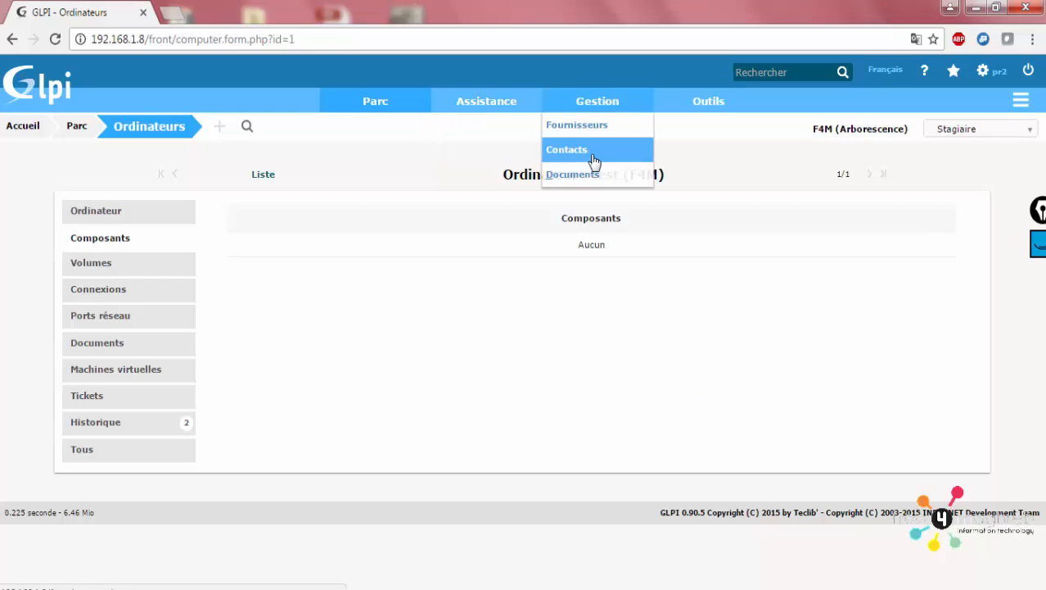
{"action": "left_click", "coordinate": [592, 130]}
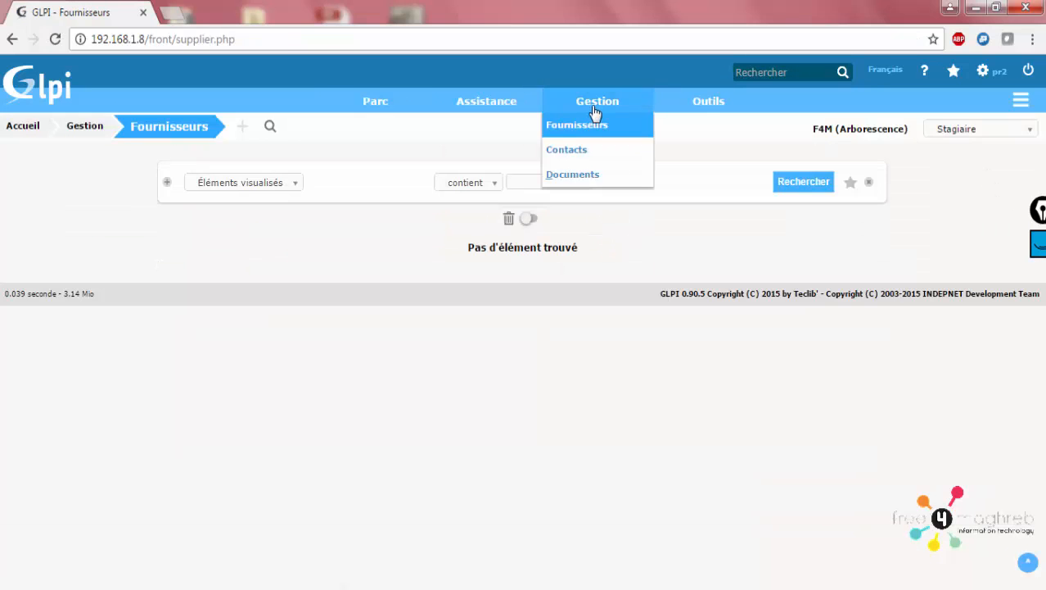
{"action": "left_click", "coordinate": [595, 151]}
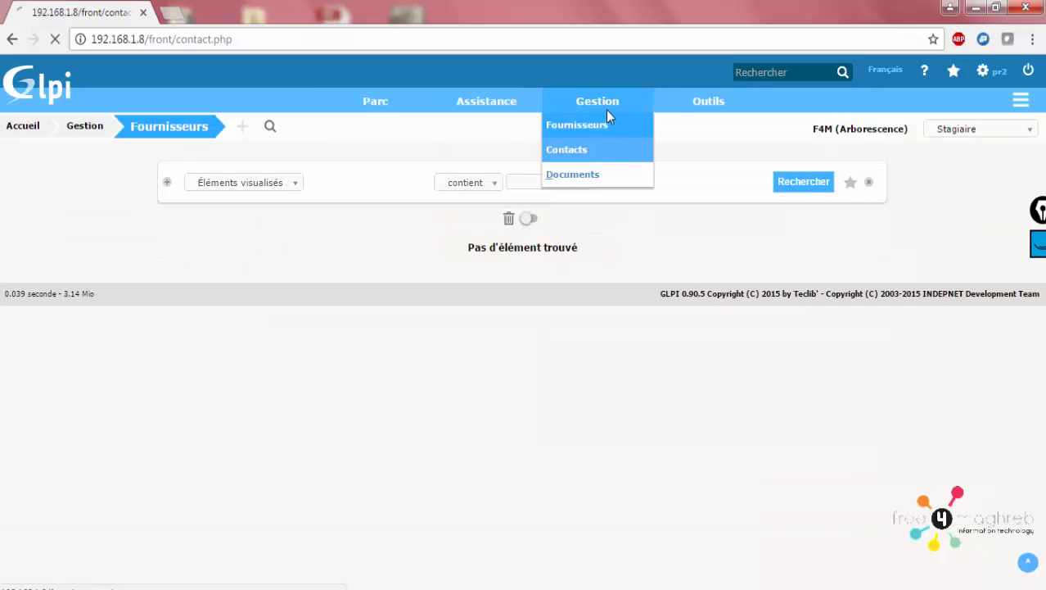
{"action": "left_click", "coordinate": [590, 172]}
Step: Open Notes, start a blank new note, then log out
{"action": "mouse_move", "coordinate": [696, 100]}
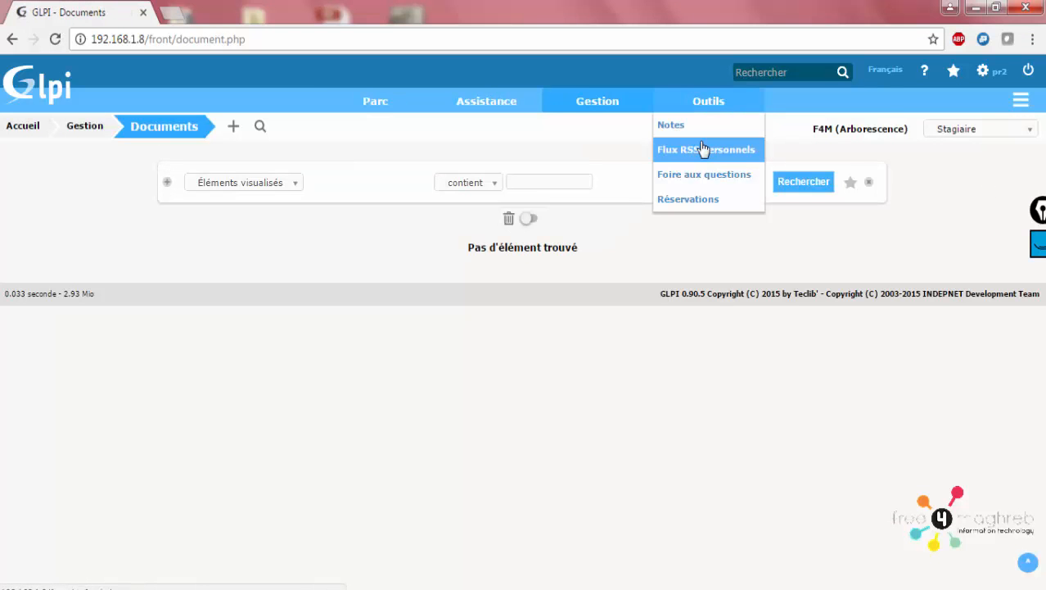
{"action": "left_click", "coordinate": [702, 127]}
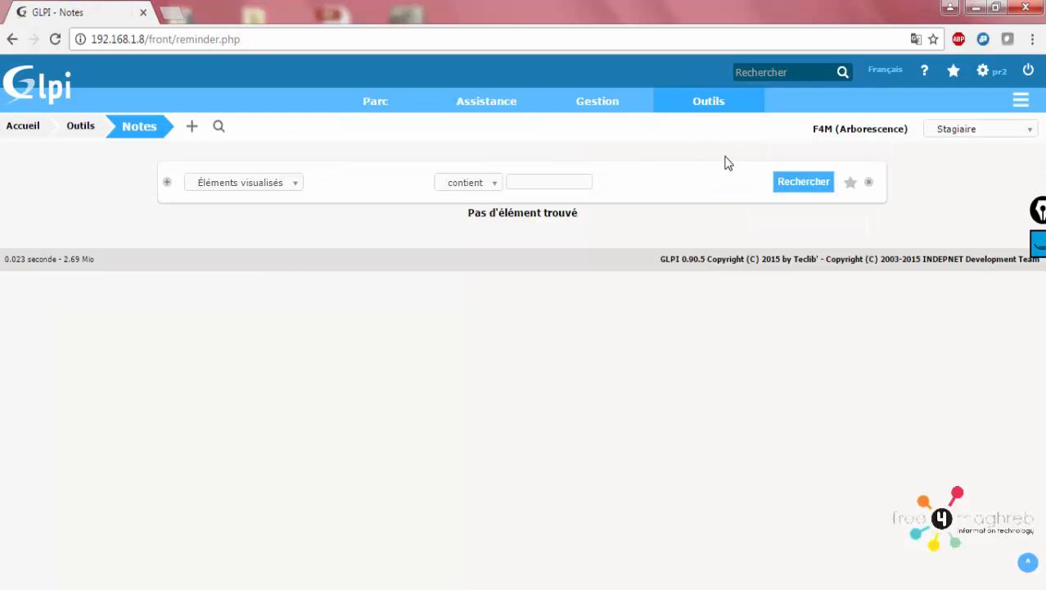
{"action": "left_click", "coordinate": [192, 127]}
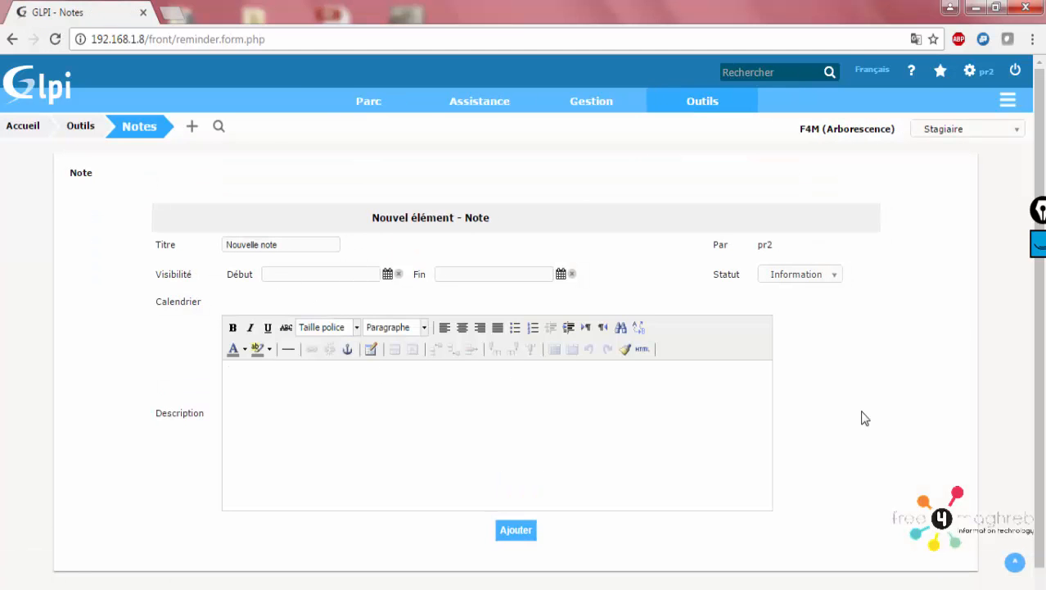
{"action": "left_click", "coordinate": [1015, 72]}
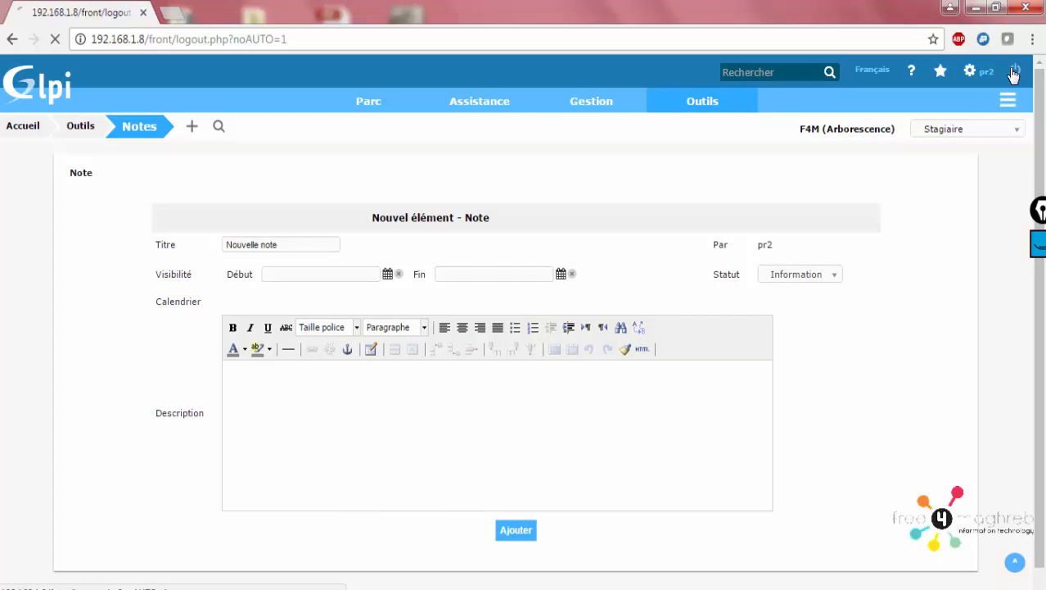
Step: Sign in as pr1 with its password
{"action": "type", "text": "pr1"}
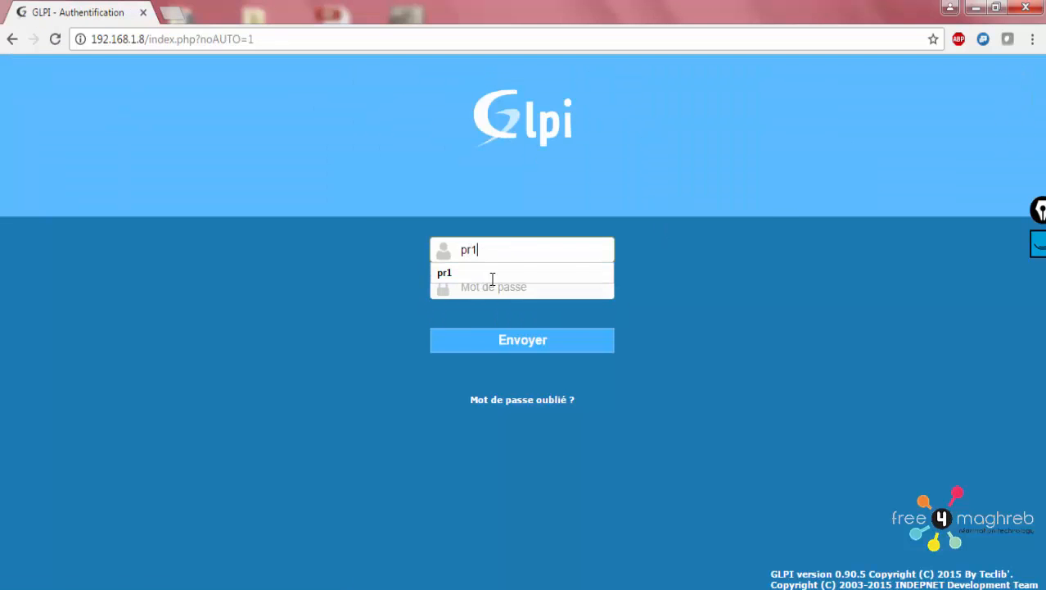
{"action": "key", "text": "Tab"}
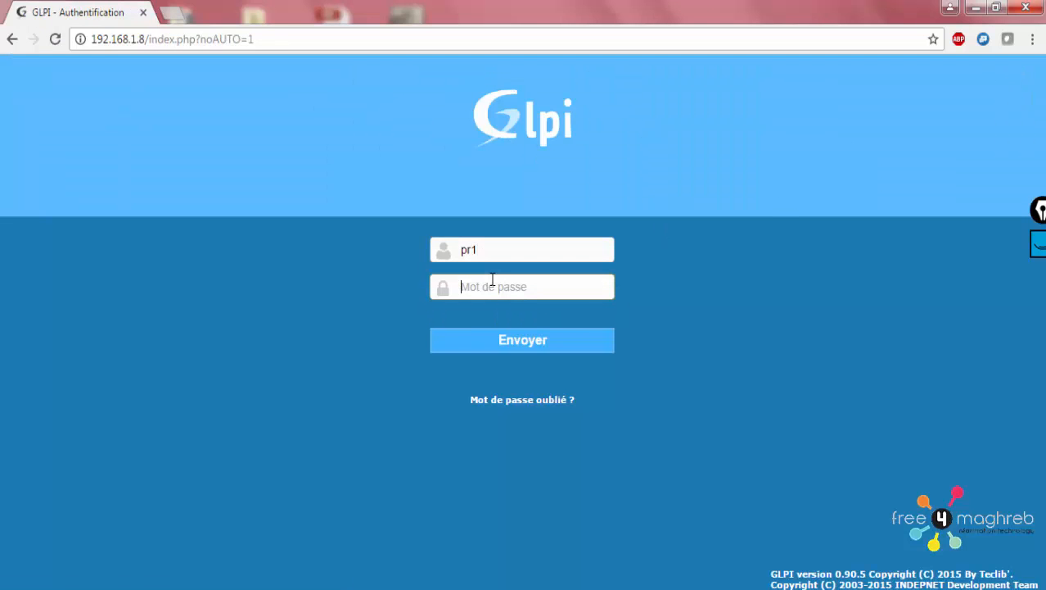
{"action": "type", "text": "•"}
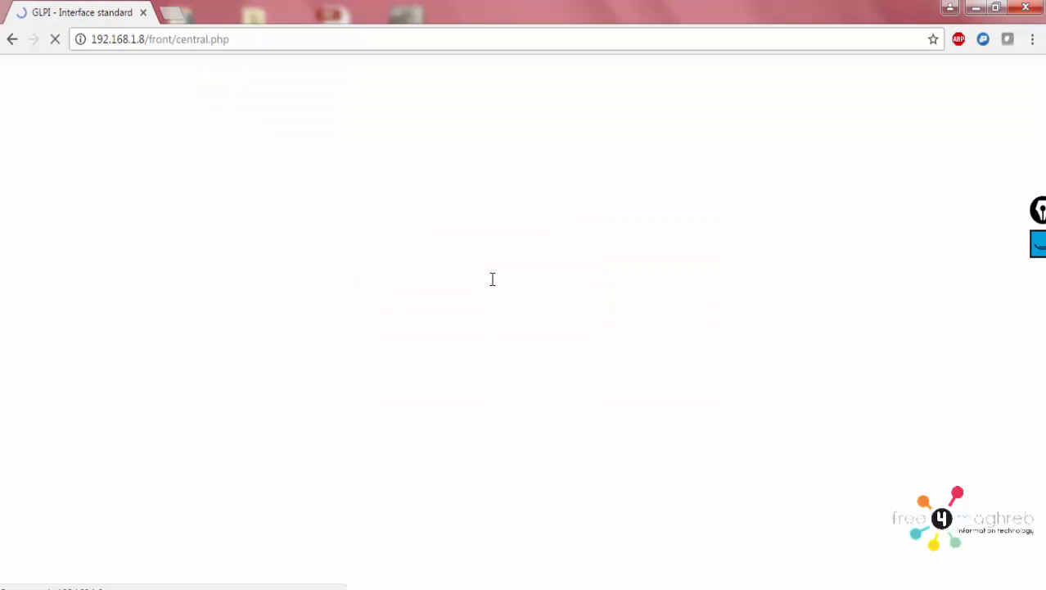
Step: Switch pr1 to Self-Service, back to Stagiaire, then log out
{"action": "left_click", "coordinate": [950, 129]}
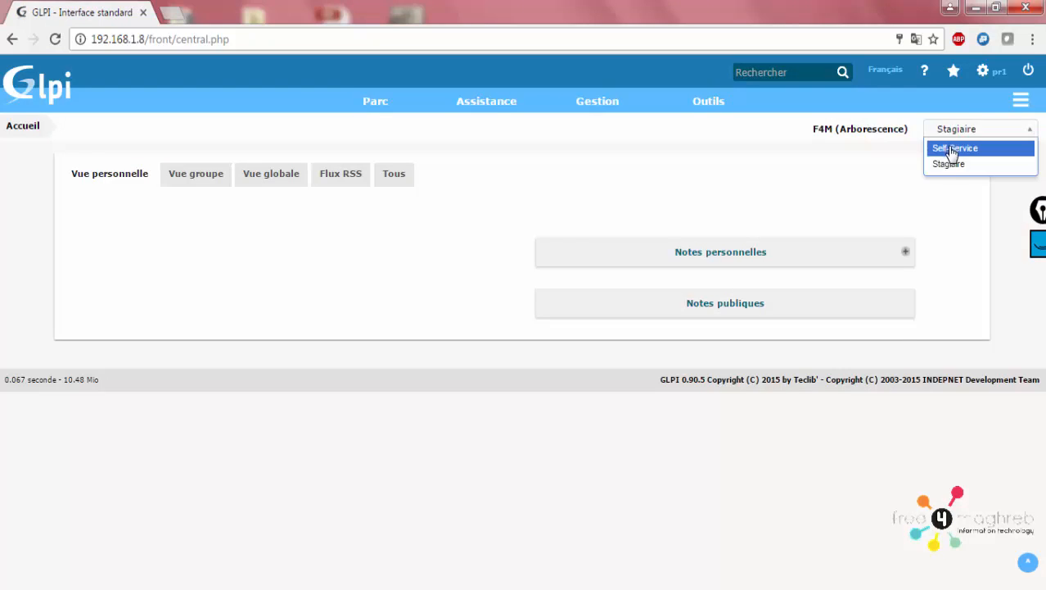
{"action": "left_click", "coordinate": [951, 153]}
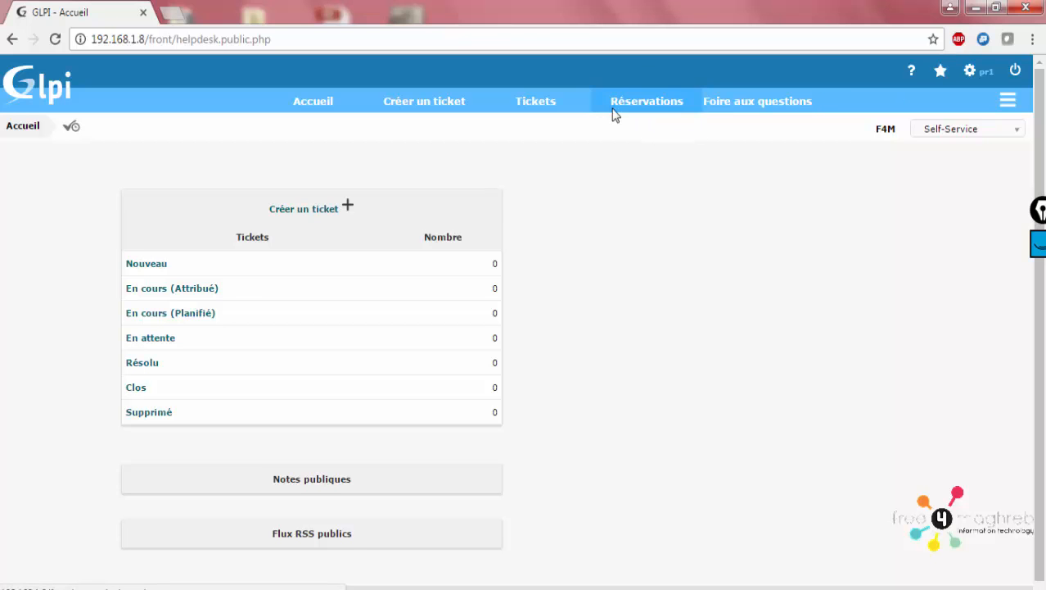
{"action": "left_click", "coordinate": [930, 133]}
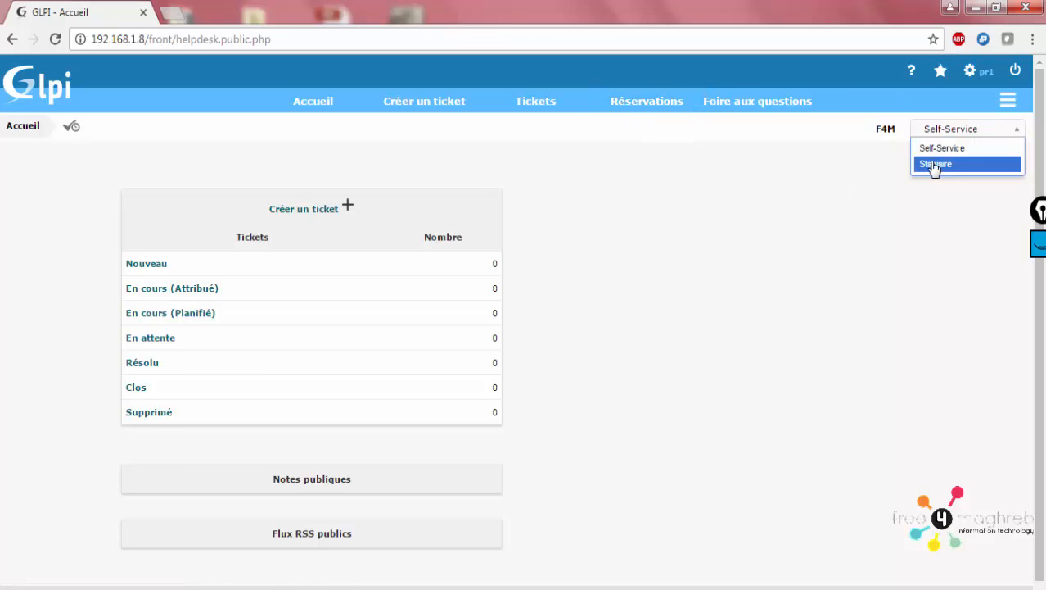
{"action": "left_click", "coordinate": [934, 168]}
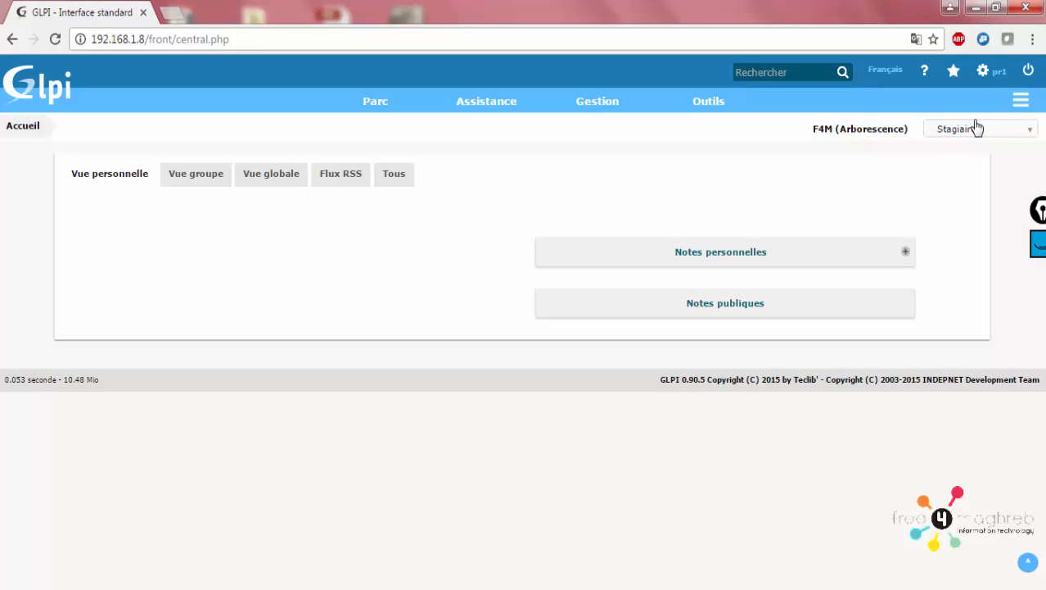
{"action": "left_click", "coordinate": [966, 129]}
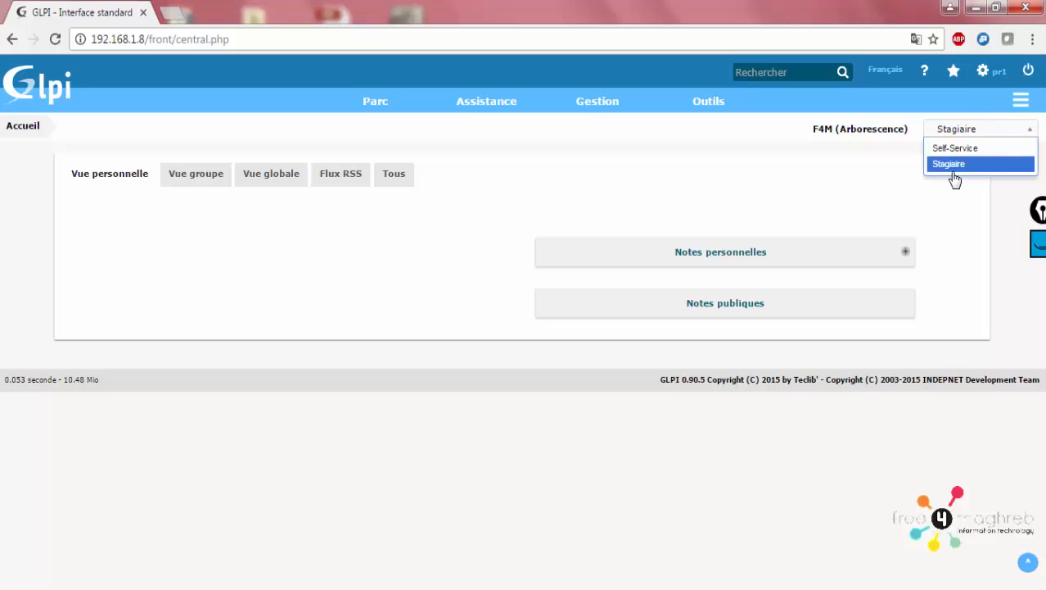
{"action": "left_click", "coordinate": [969, 224]}
{"action": "left_click", "coordinate": [971, 131]}
{"action": "left_click", "coordinate": [1029, 72]}
{"action": "left_click", "coordinate": [1029, 72]}
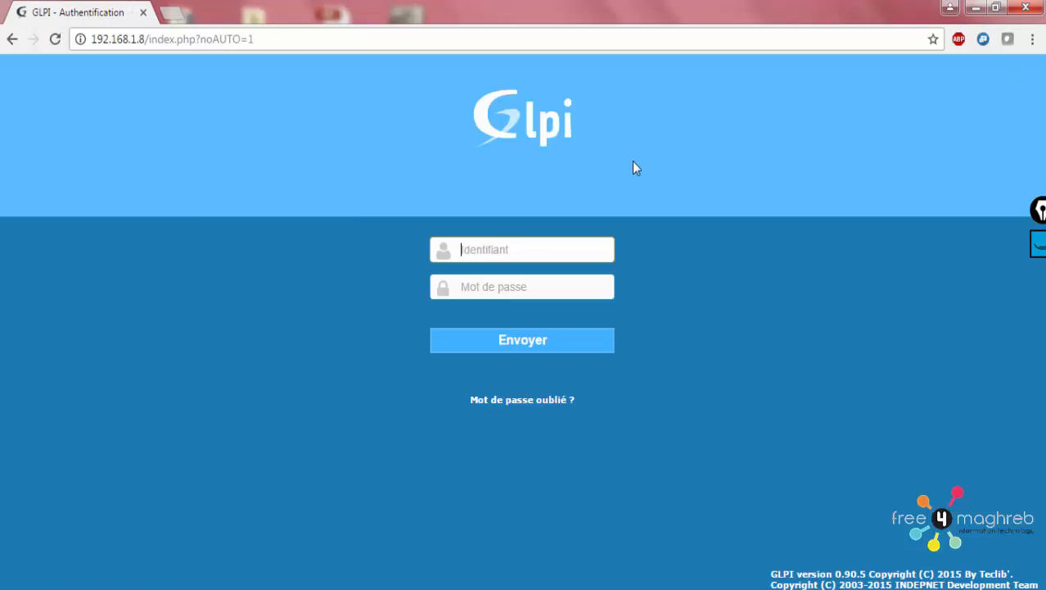
Step: Sign in as the glpi administrator
{"action": "type", "text": "glpi"}
{"action": "left_click", "coordinate": [469, 293]}
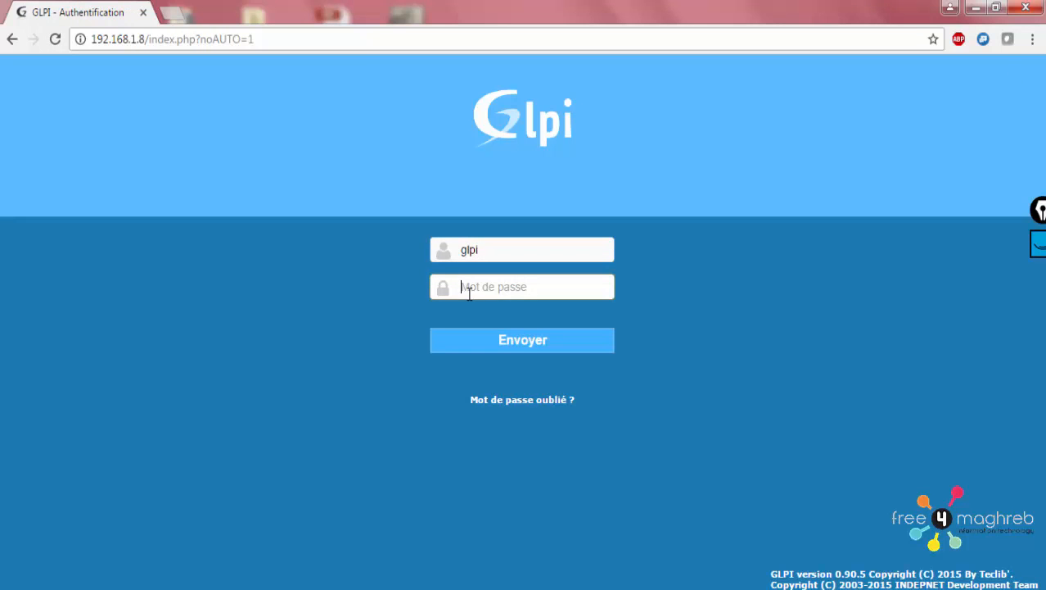
{"action": "type", "text": "g"}
{"action": "key", "text": "Return"}
Step: Untick Profil par défaut on the Self-Service profile and save
{"action": "mouse_move", "coordinate": [819, 100]}
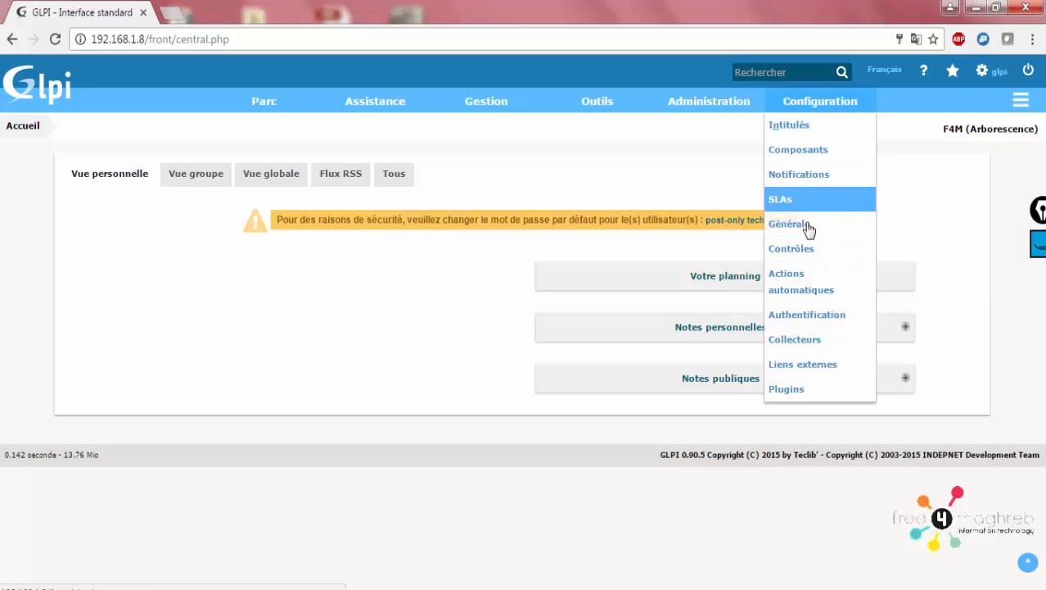
{"action": "mouse_move", "coordinate": [709, 100]}
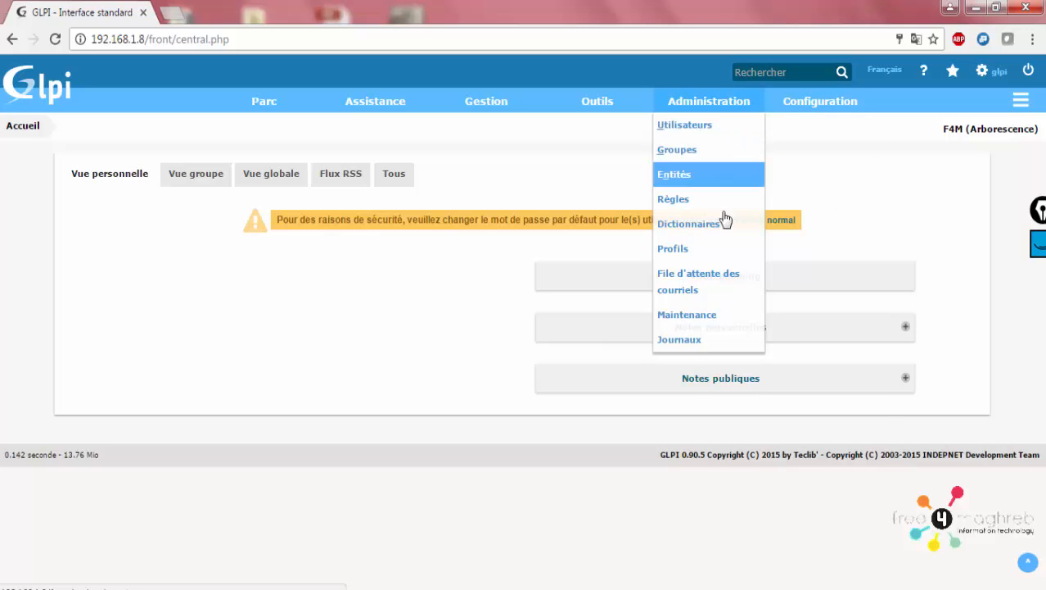
{"action": "left_click", "coordinate": [706, 243]}
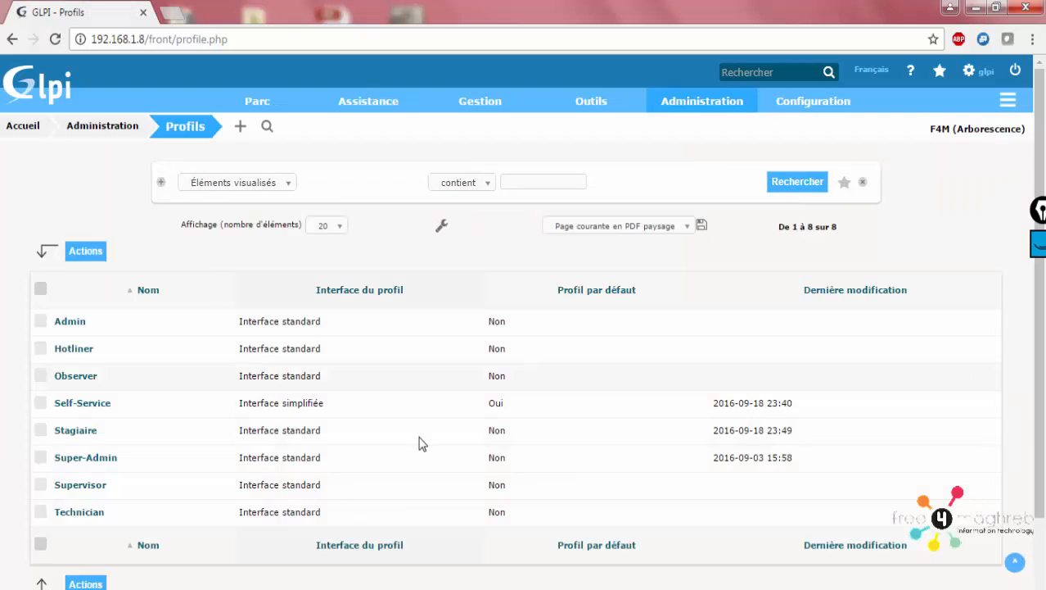
{"action": "left_click", "coordinate": [117, 402]}
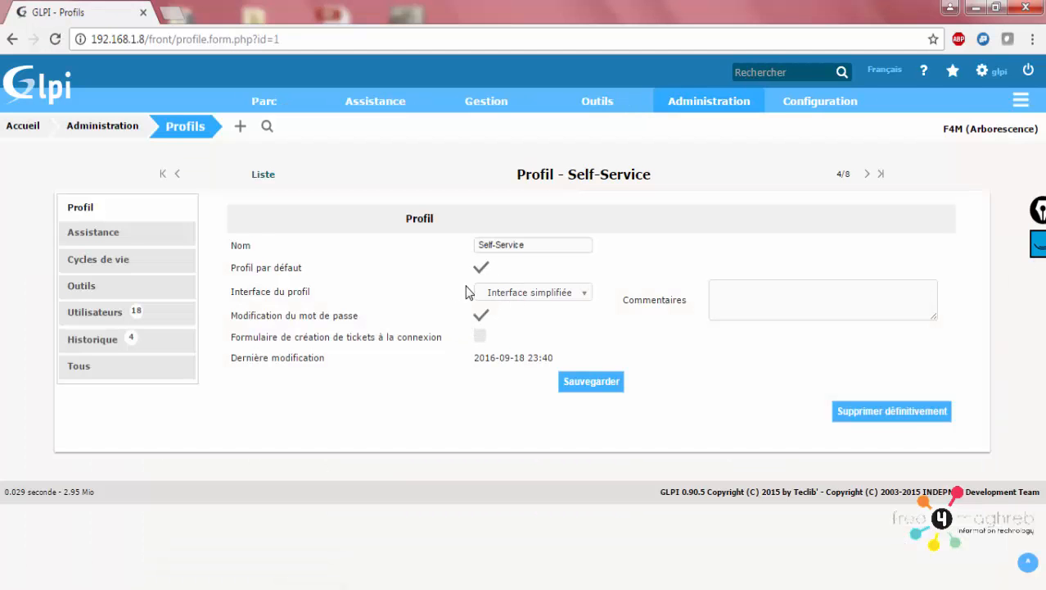
{"action": "left_click", "coordinate": [480, 267]}
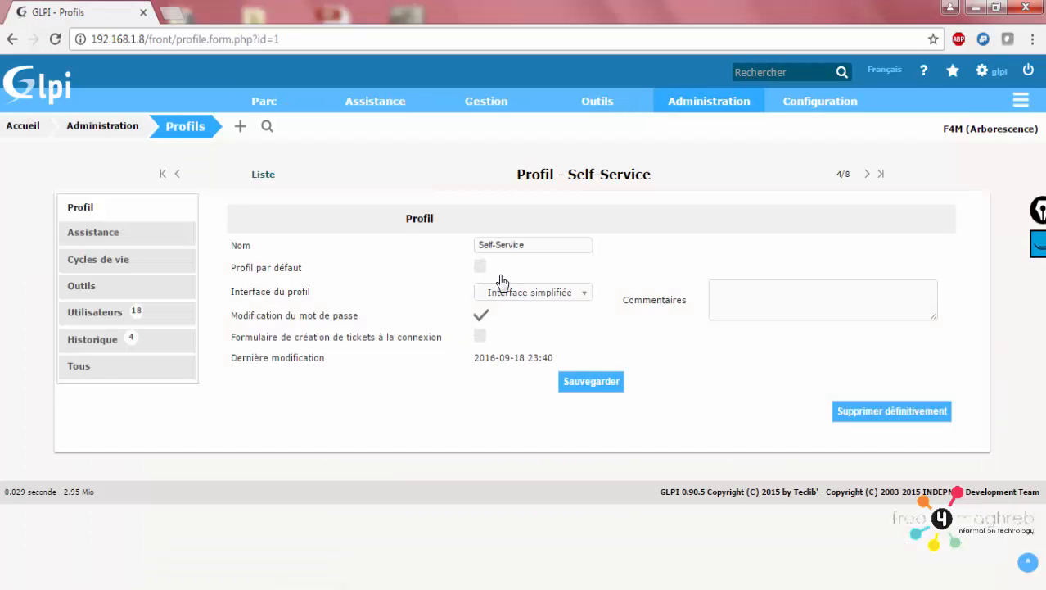
{"action": "left_click", "coordinate": [602, 385]}
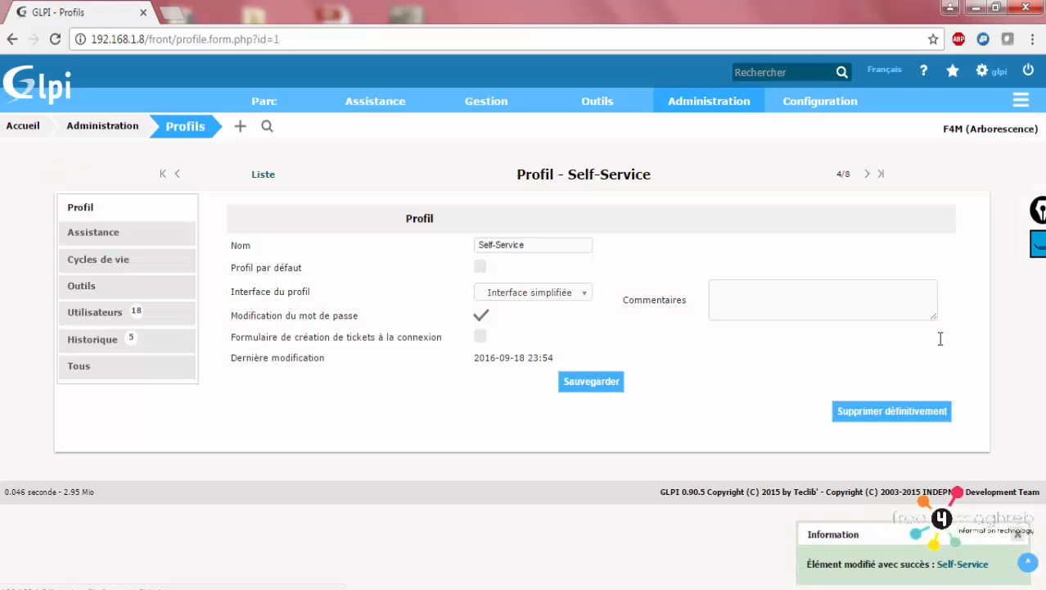
Step: Permanently delete the first trainee's Self-Service assignment
{"action": "mouse_move", "coordinate": [692, 101]}
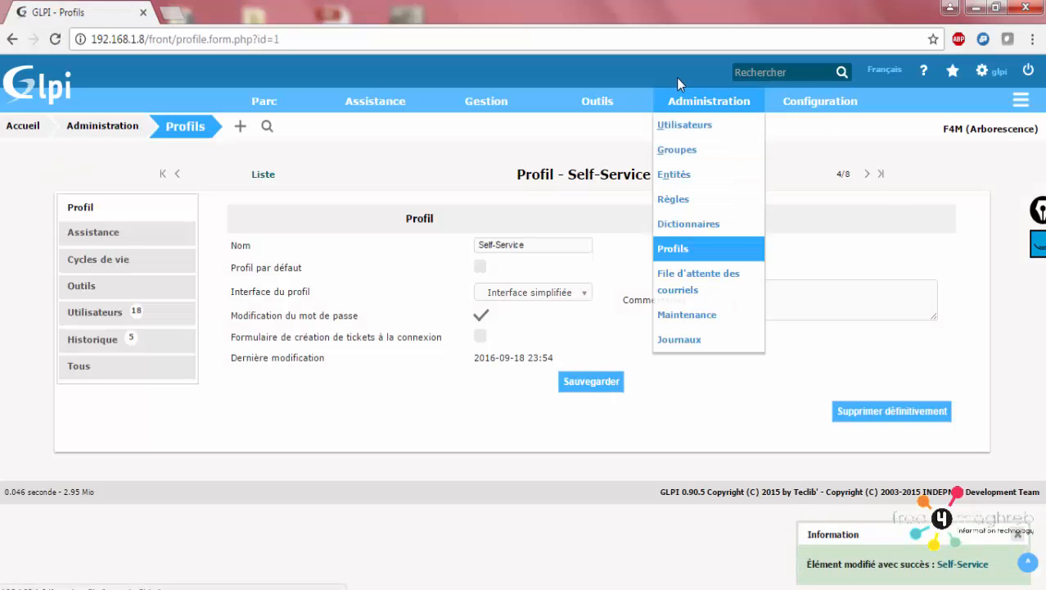
{"action": "left_click", "coordinate": [691, 131]}
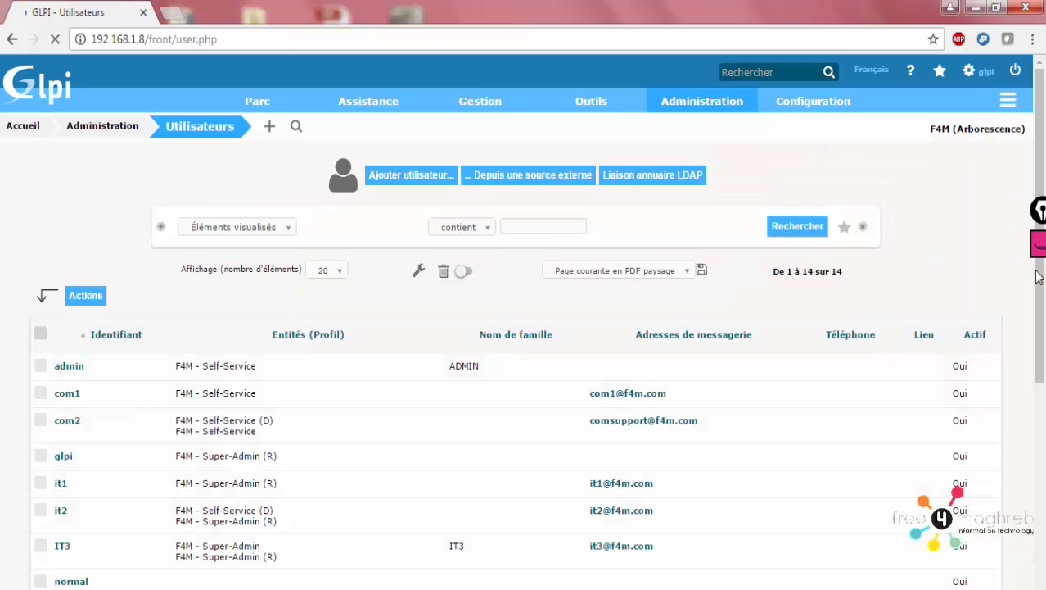
{"action": "left_click_drag", "start_coordinate": [1042, 332], "coordinate": [1045, 529]}
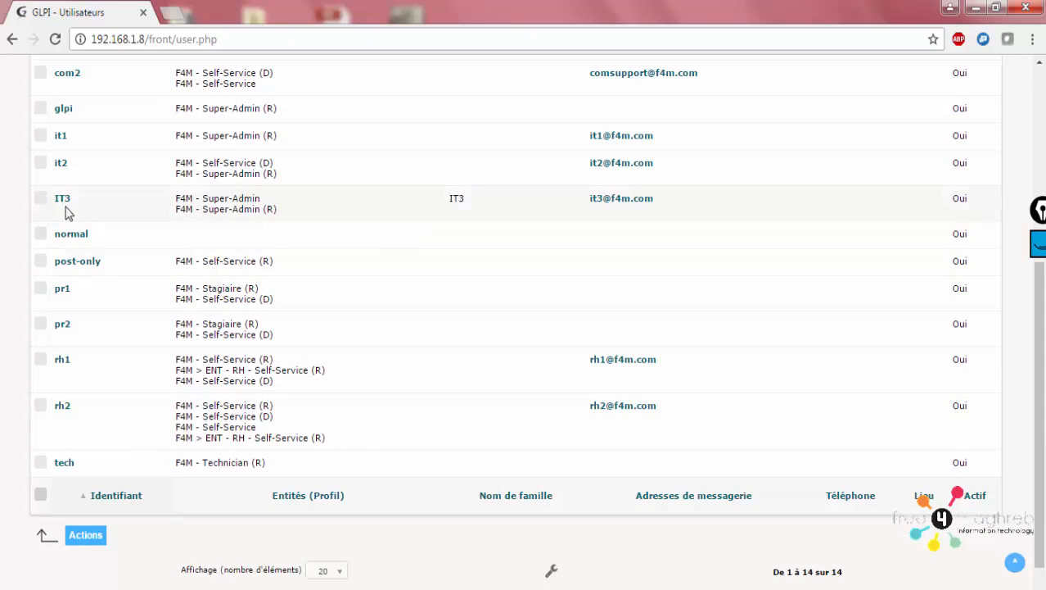
{"action": "left_click", "coordinate": [61, 293]}
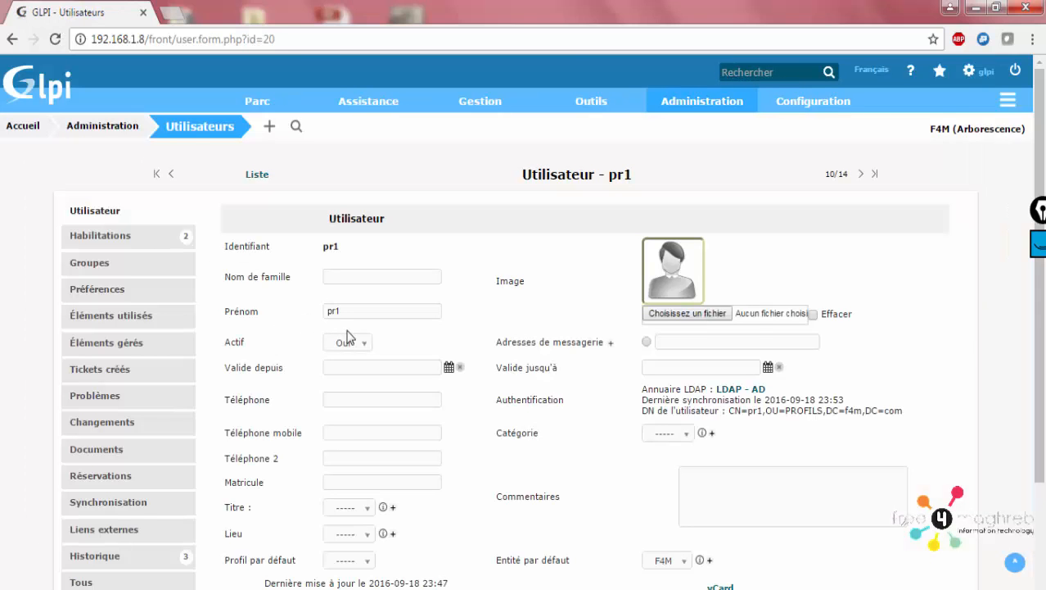
{"action": "left_click", "coordinate": [152, 239]}
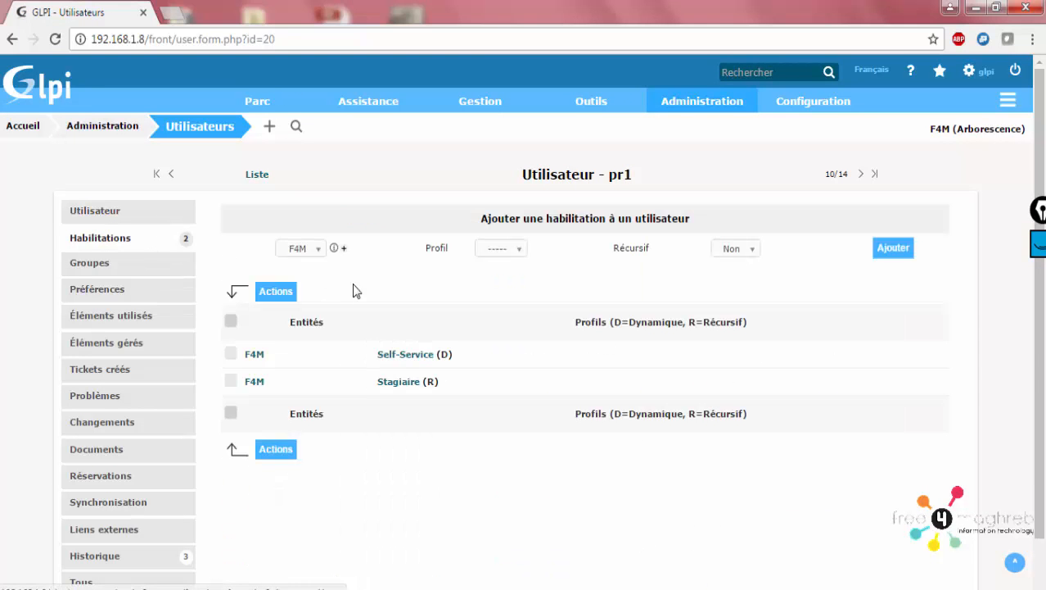
{"action": "left_click", "coordinate": [232, 354]}
{"action": "left_click", "coordinate": [276, 293]}
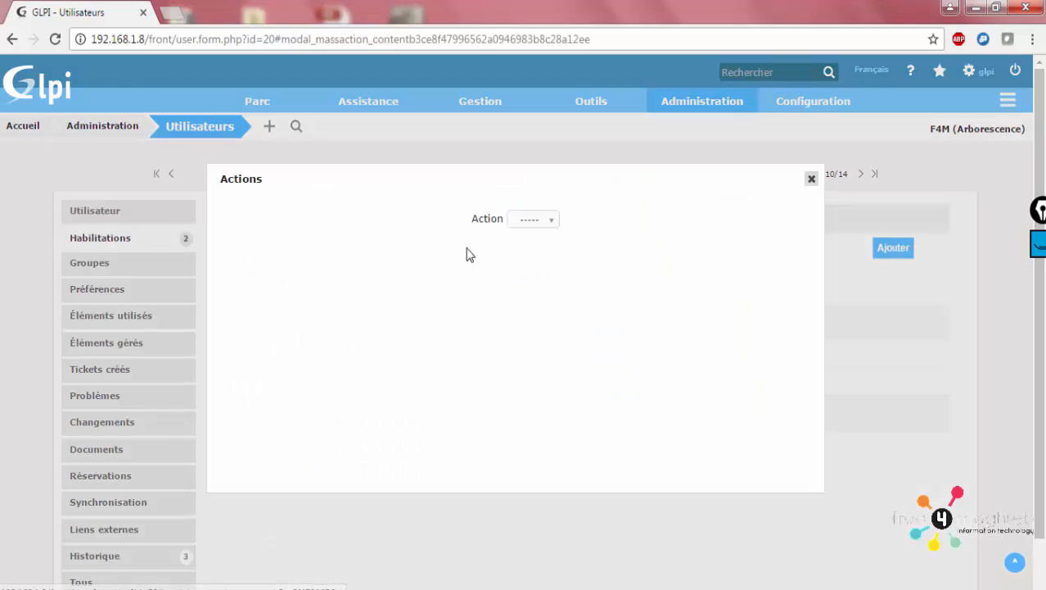
{"action": "left_click", "coordinate": [533, 221]}
{"action": "left_click", "coordinate": [528, 252]}
{"action": "left_click", "coordinate": [517, 253]}
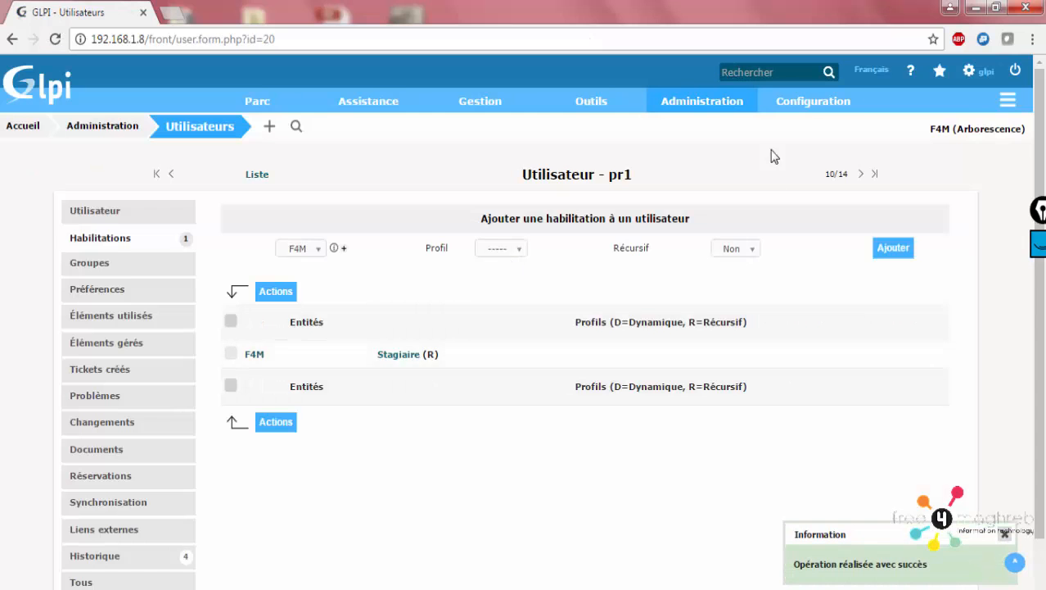
Step: Permanently delete pr2's Self-Service habilitation and sign out
{"action": "mouse_move", "coordinate": [691, 101]}
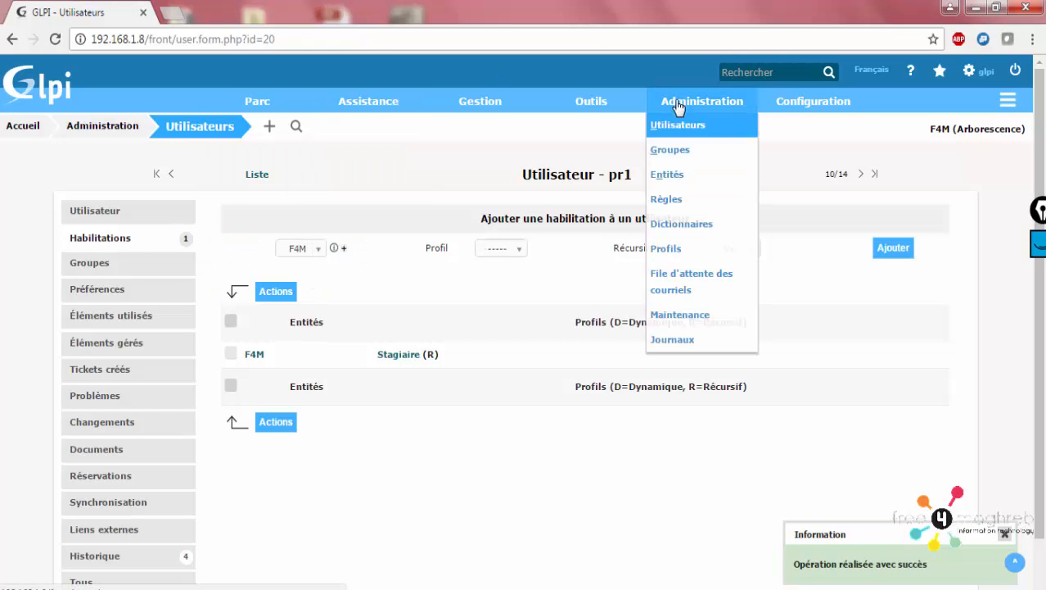
{"action": "left_click", "coordinate": [685, 127]}
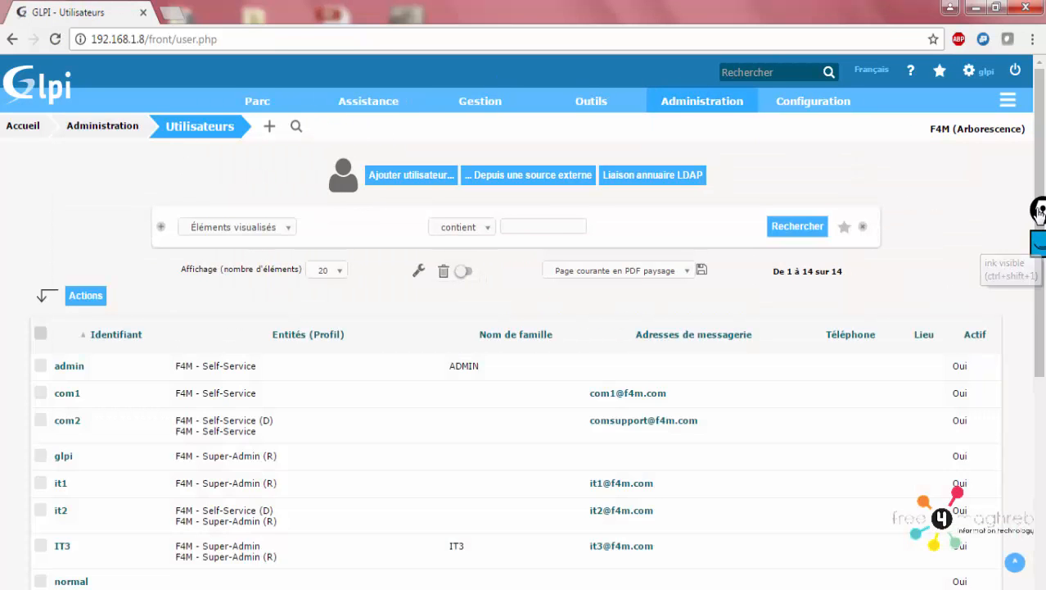
{"action": "scroll", "coordinate": [1042, 162], "scroll_direction": "down", "scroll_amount": 5}
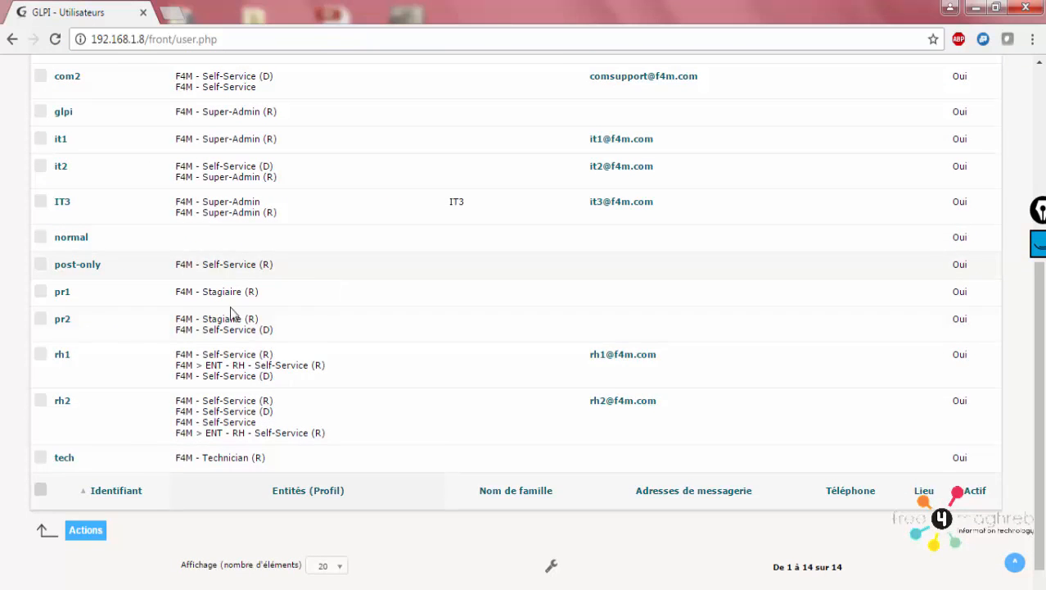
{"action": "left_click", "coordinate": [65, 326]}
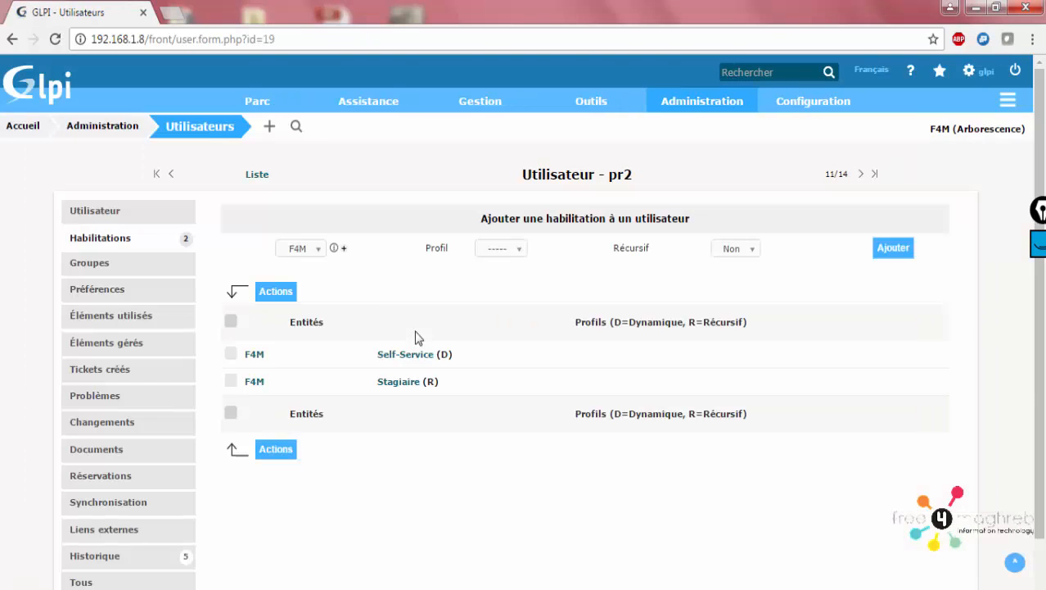
{"action": "left_click", "coordinate": [232, 356]}
{"action": "left_click", "coordinate": [275, 293]}
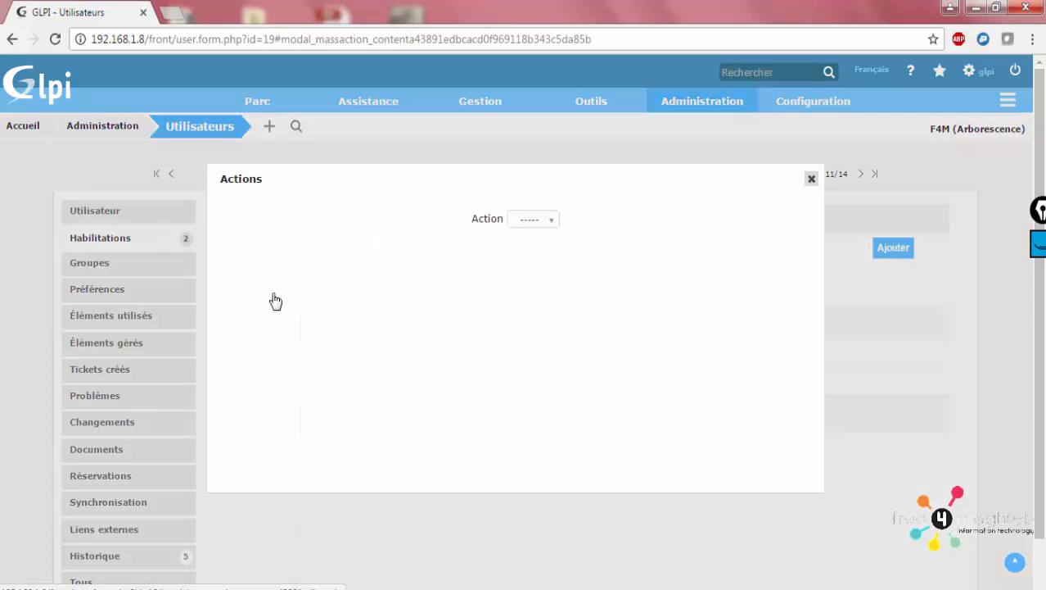
{"action": "left_click", "coordinate": [515, 220]}
{"action": "left_click", "coordinate": [534, 257]}
{"action": "left_click", "coordinate": [528, 260]}
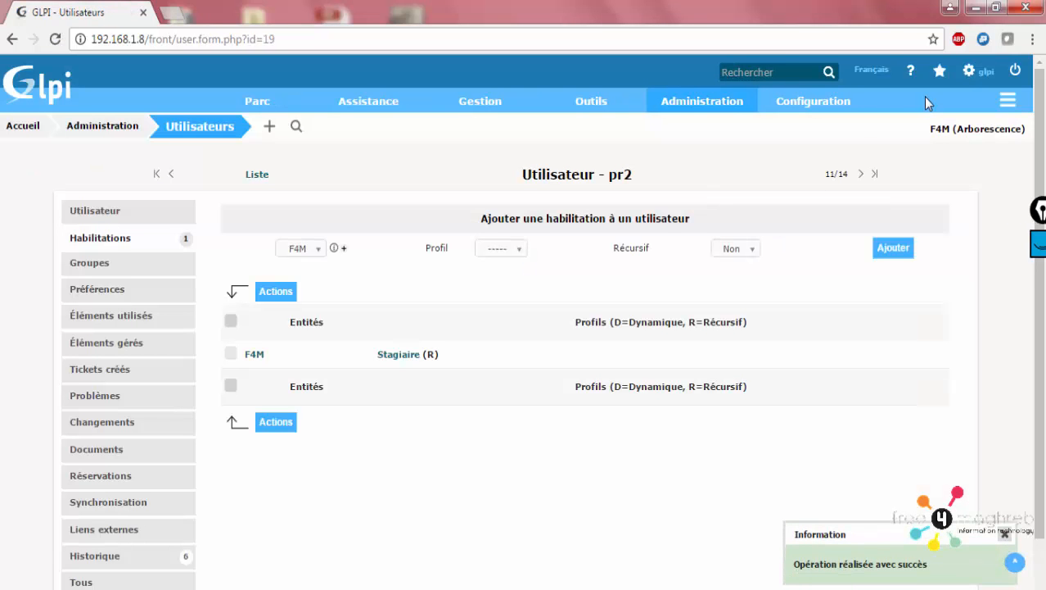
{"action": "left_click", "coordinate": [1015, 74]}
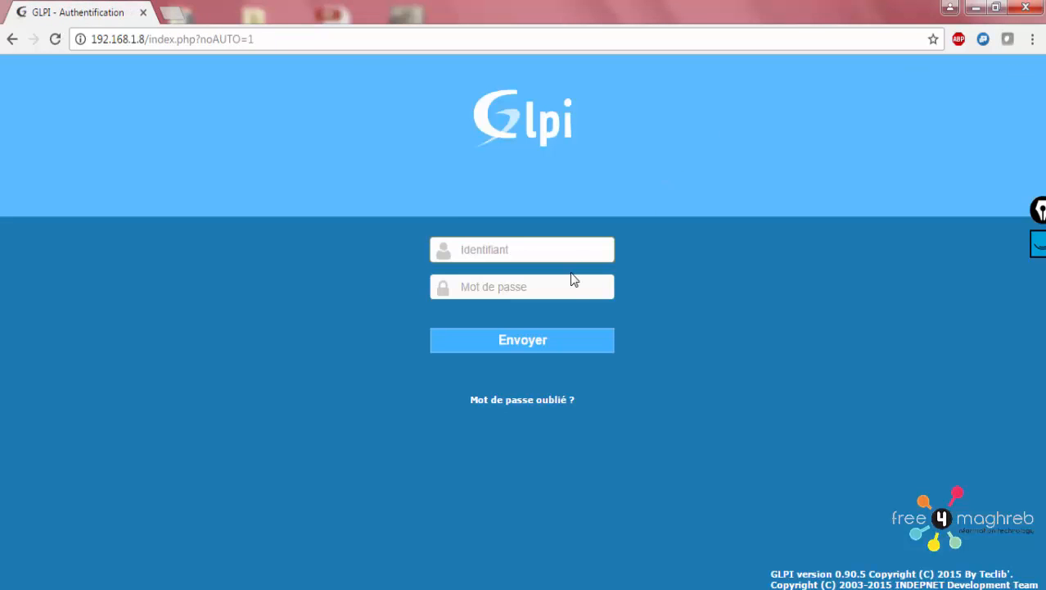
{"action": "type", "text": "pr2"}
{"action": "key", "text": "Tab"}
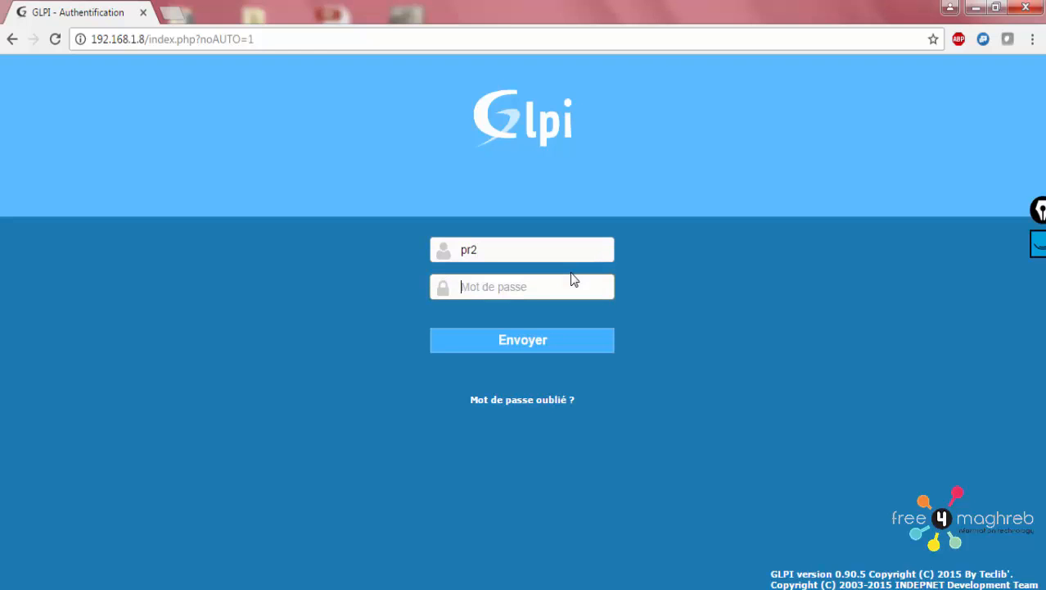
{"action": "type", "text": "p"}
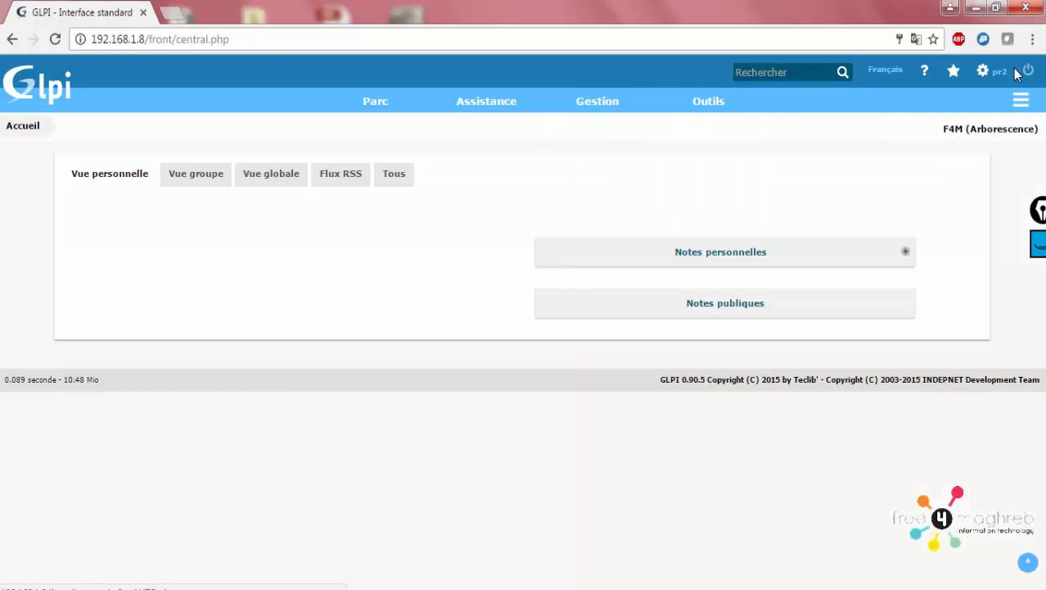
{"action": "mouse_move", "coordinate": [754, 109]}
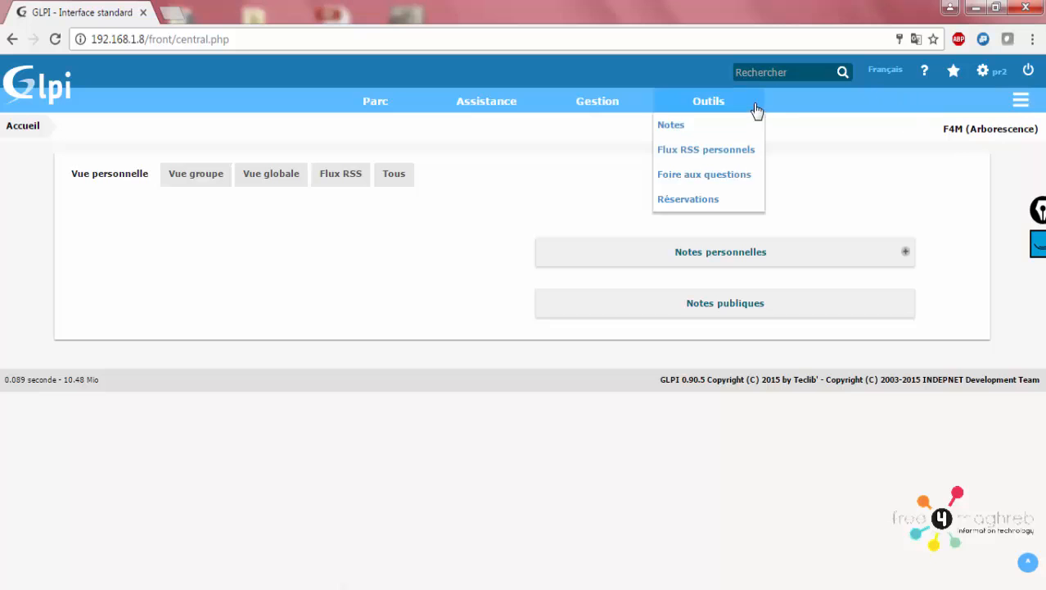
{"action": "mouse_move", "coordinate": [498, 110]}
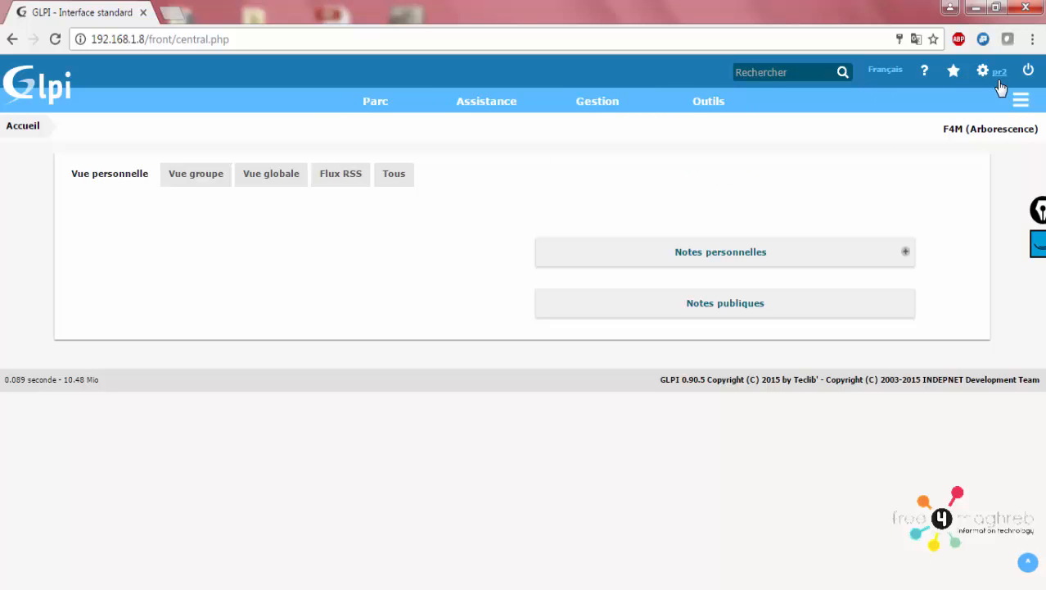
{"action": "left_click", "coordinate": [1029, 72]}
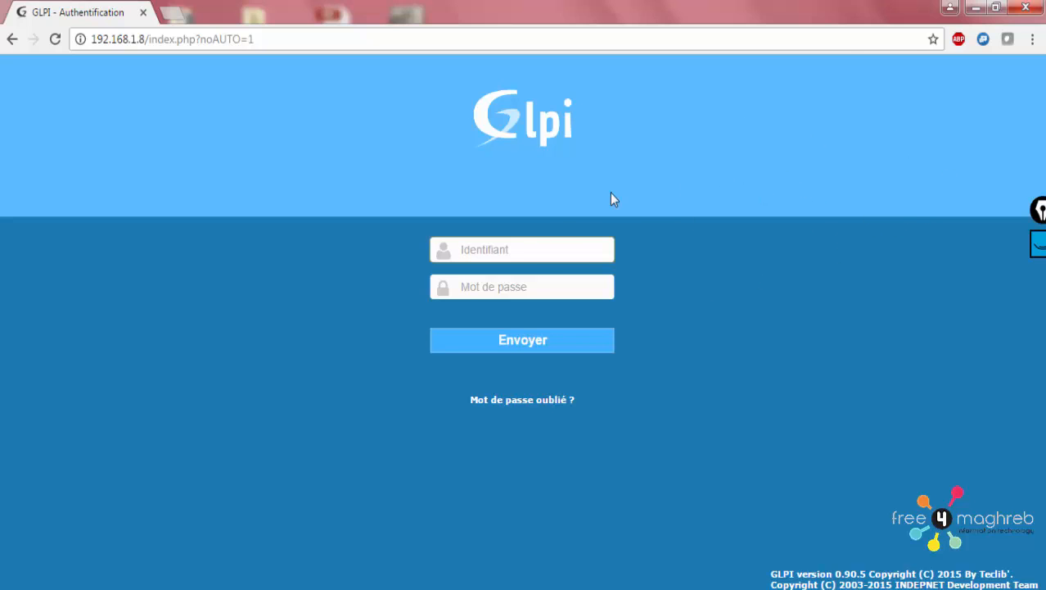
Step: Sign in again as the glpi administrator with its password
{"action": "left_click", "coordinate": [536, 250]}
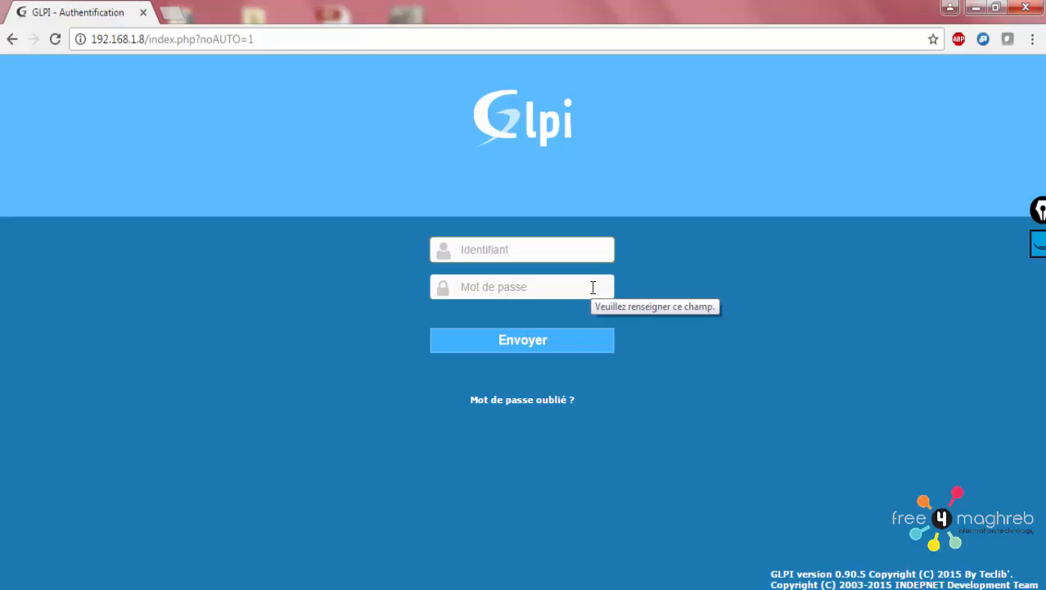
{"action": "type", "text": "glpi"}
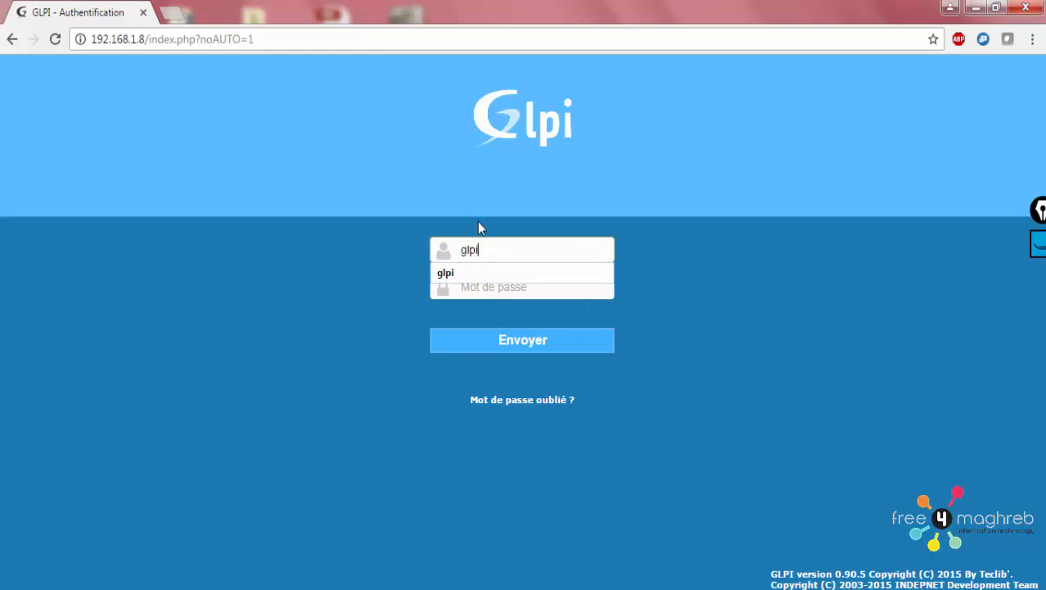
{"action": "key", "text": "Tab"}
{"action": "type", "text": "********"}
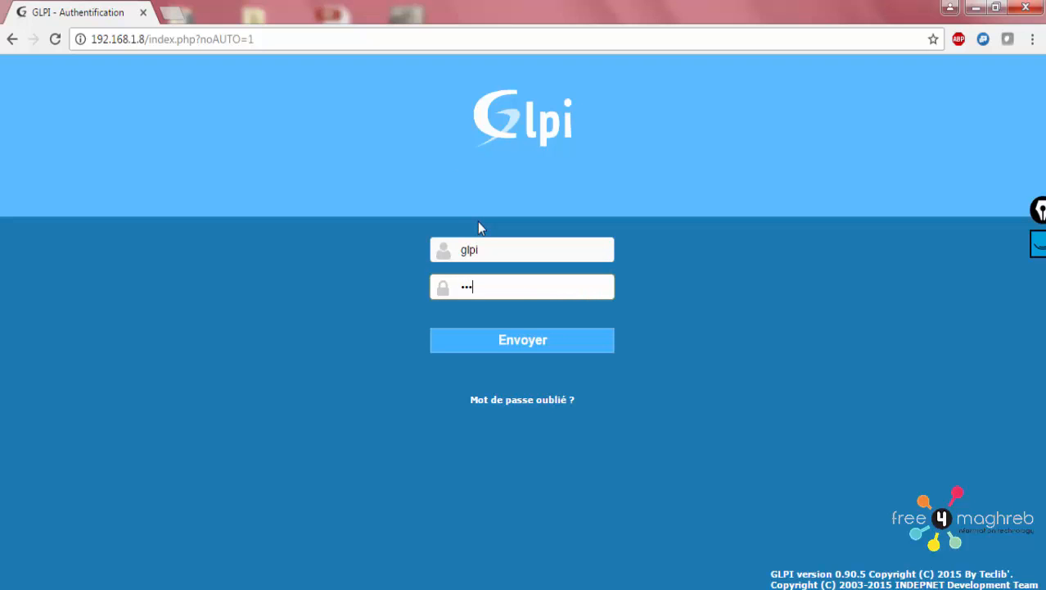
{"action": "key", "text": "Return"}
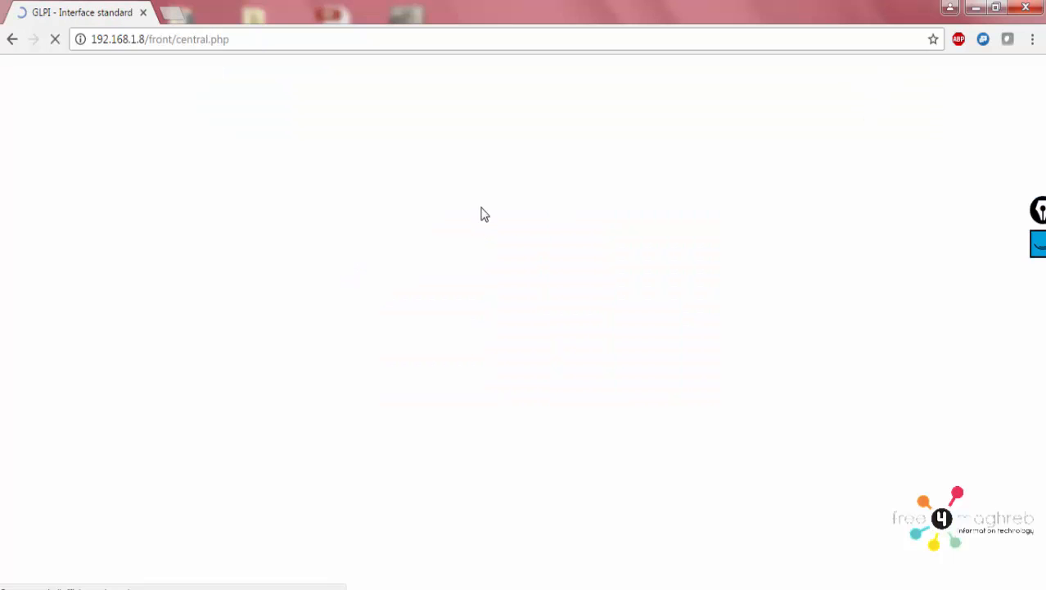
Step: View Entités, then the users list showing pr1 and pr2 with F4M - Stagiaire (R)
{"action": "mouse_move", "coordinate": [713, 138]}
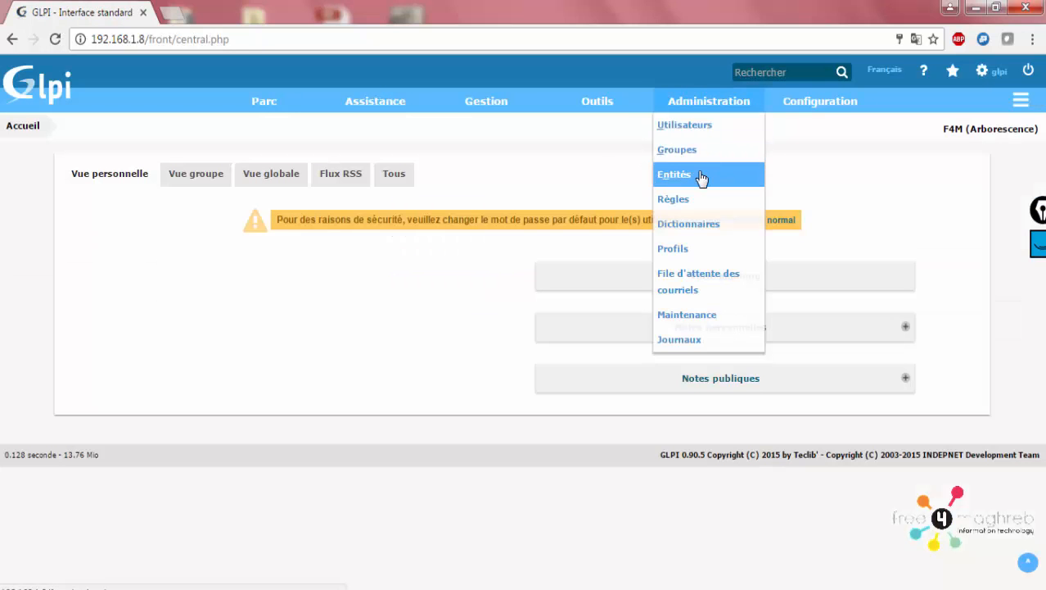
{"action": "left_click", "coordinate": [707, 174]}
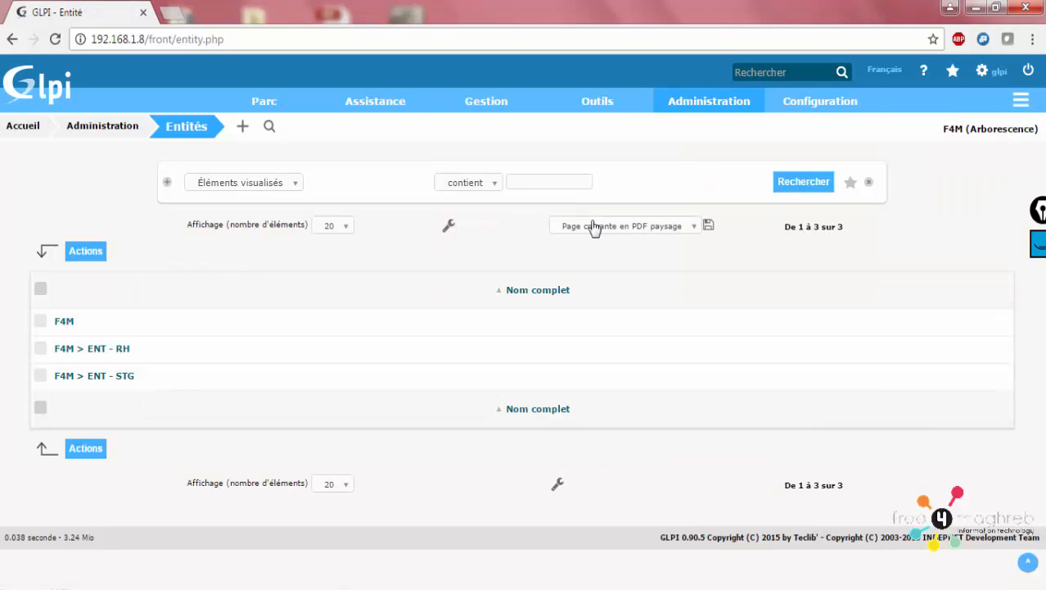
{"action": "mouse_move", "coordinate": [819, 102]}
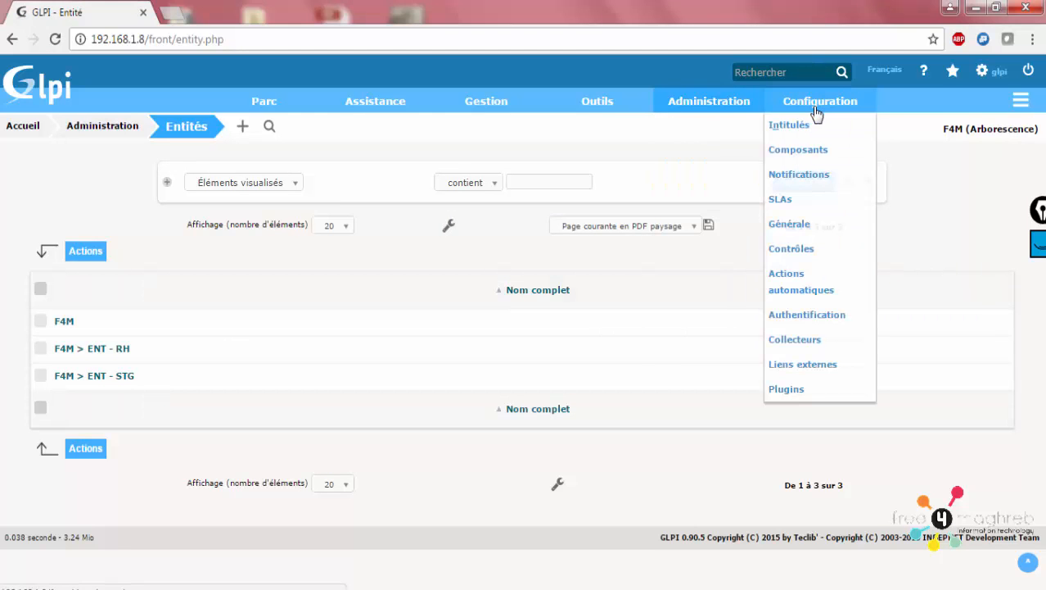
{"action": "mouse_move", "coordinate": [695, 102]}
{"action": "left_click", "coordinate": [706, 127]}
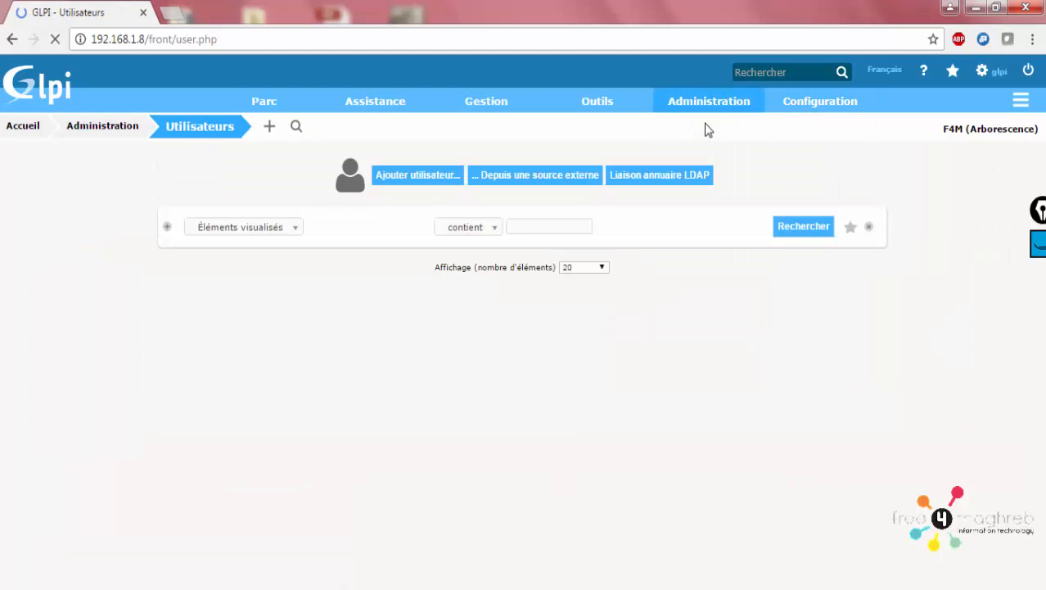
{"action": "scroll", "coordinate": [1043, 304], "scroll_direction": "down", "scroll_amount": 3}
{"action": "scroll", "coordinate": [1043, 305], "scroll_direction": "down", "scroll_amount": 1}
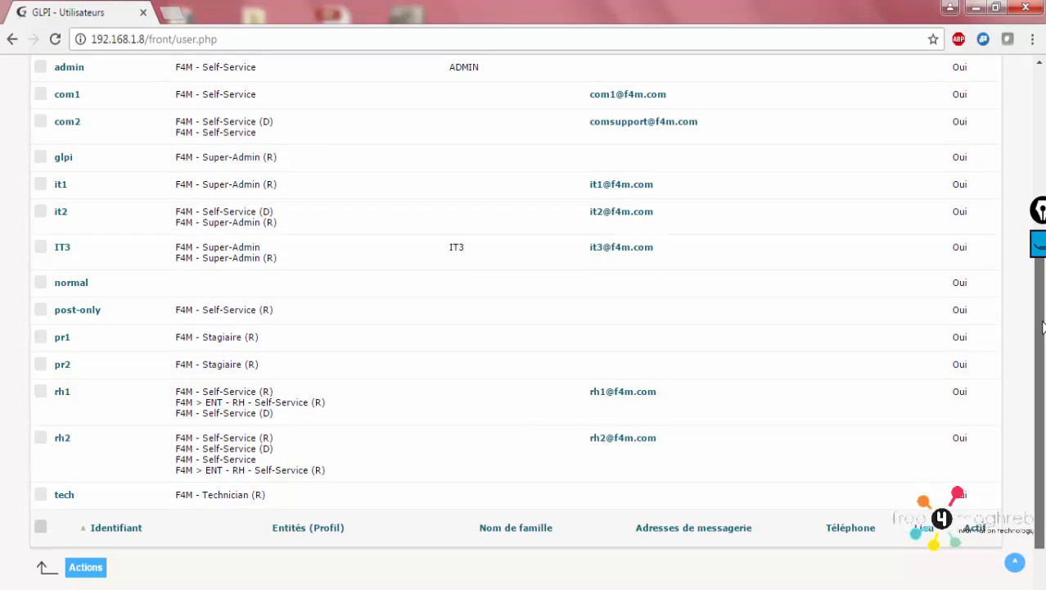
Step: Set user pr2's default entity to F4M > ENT - STG and save the record
{"action": "left_click", "coordinate": [66, 365]}
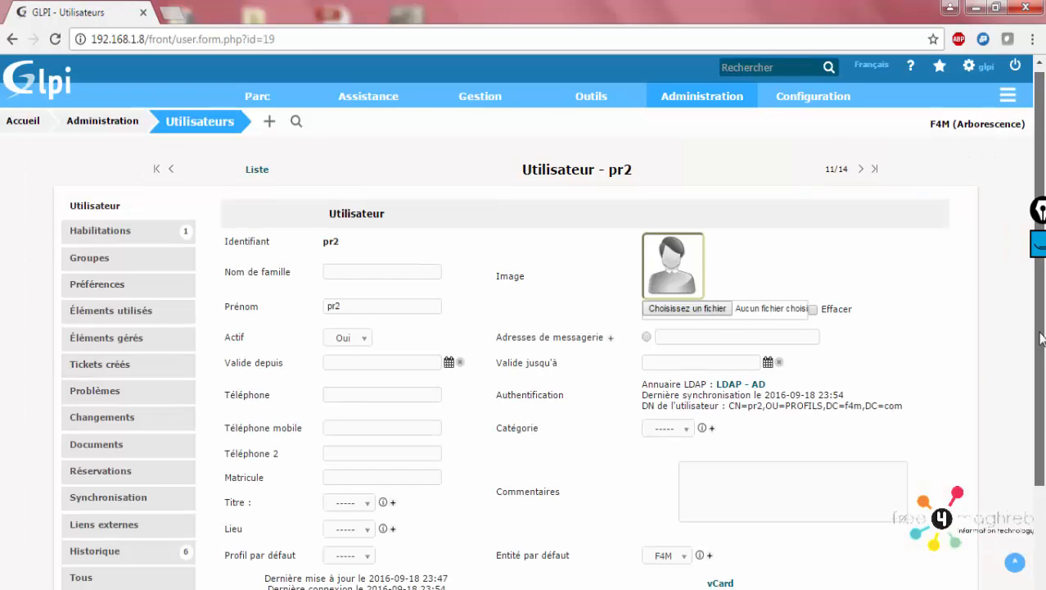
{"action": "scroll", "coordinate": [866, 404], "scroll_direction": "down", "scroll_amount": 2}
{"action": "left_click", "coordinate": [675, 422]}
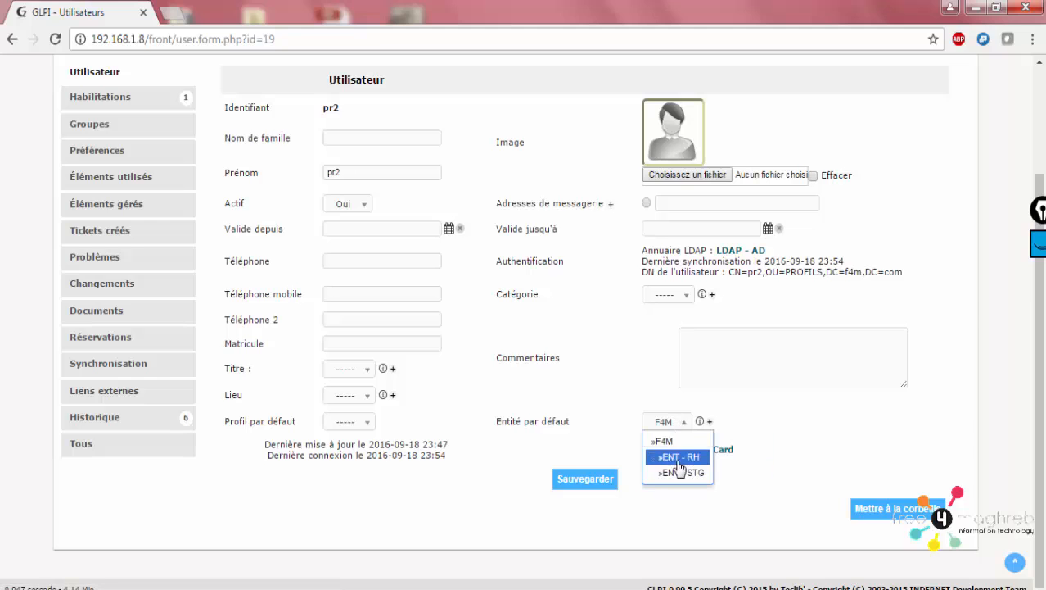
{"action": "left_click", "coordinate": [680, 474]}
{"action": "left_click", "coordinate": [673, 422]}
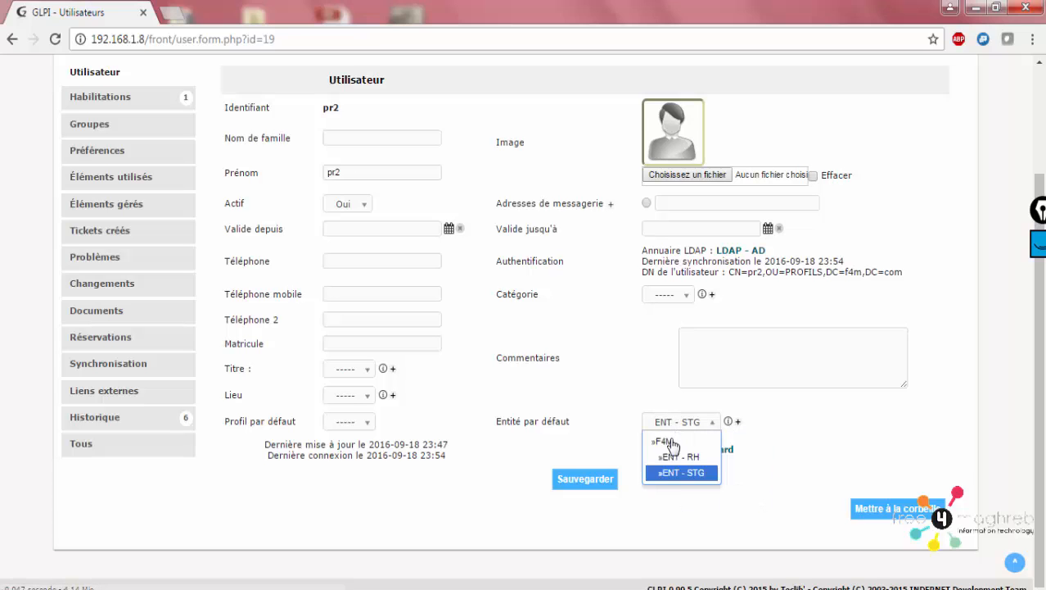
{"action": "left_click", "coordinate": [676, 474]}
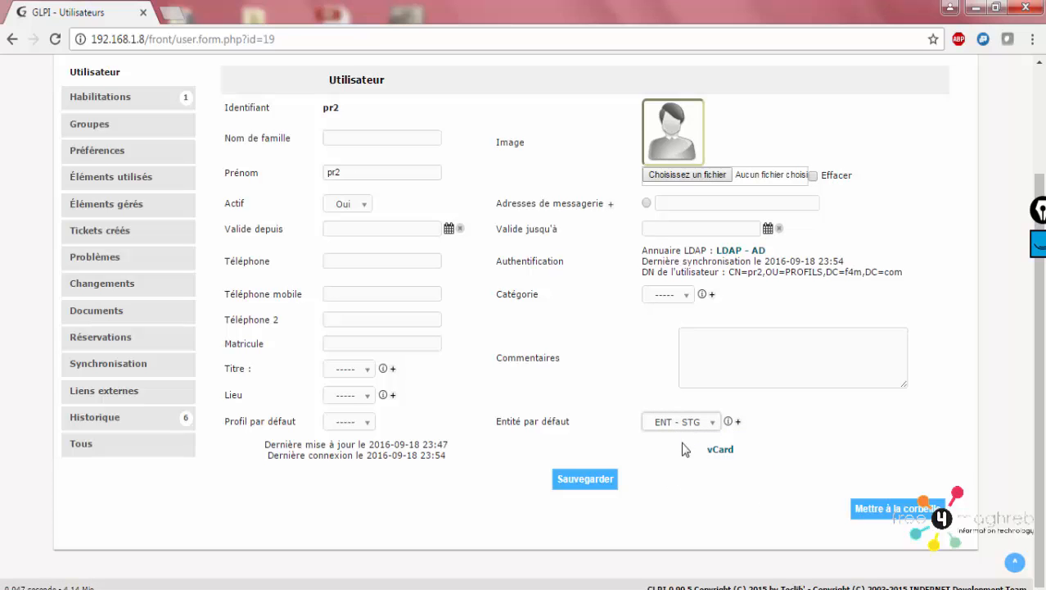
{"action": "left_click", "coordinate": [595, 486]}
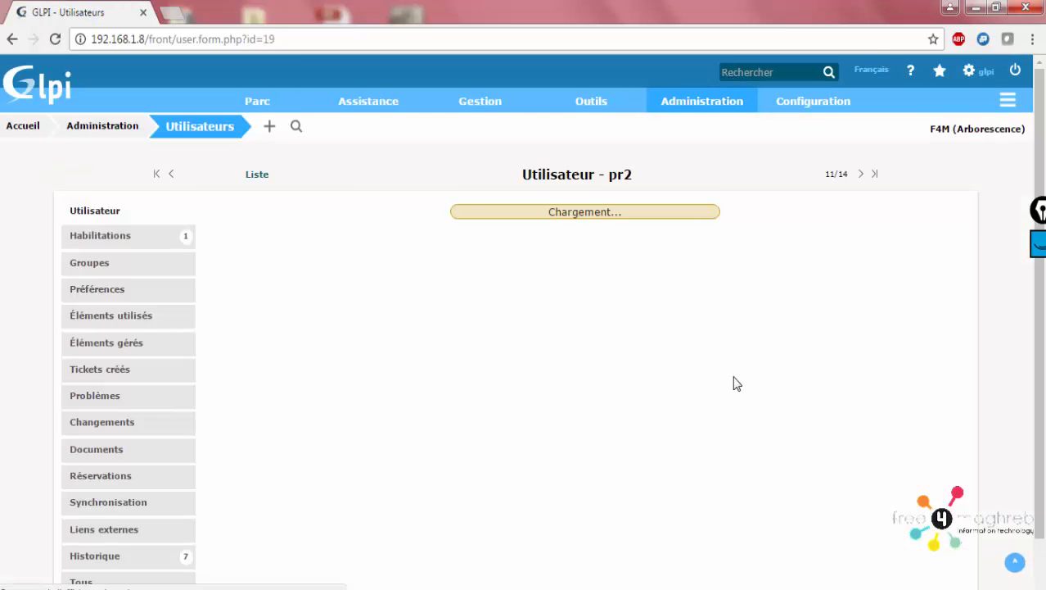
Step: Sign out of the administrator session and log in as pr2
{"action": "left_click", "coordinate": [1012, 79]}
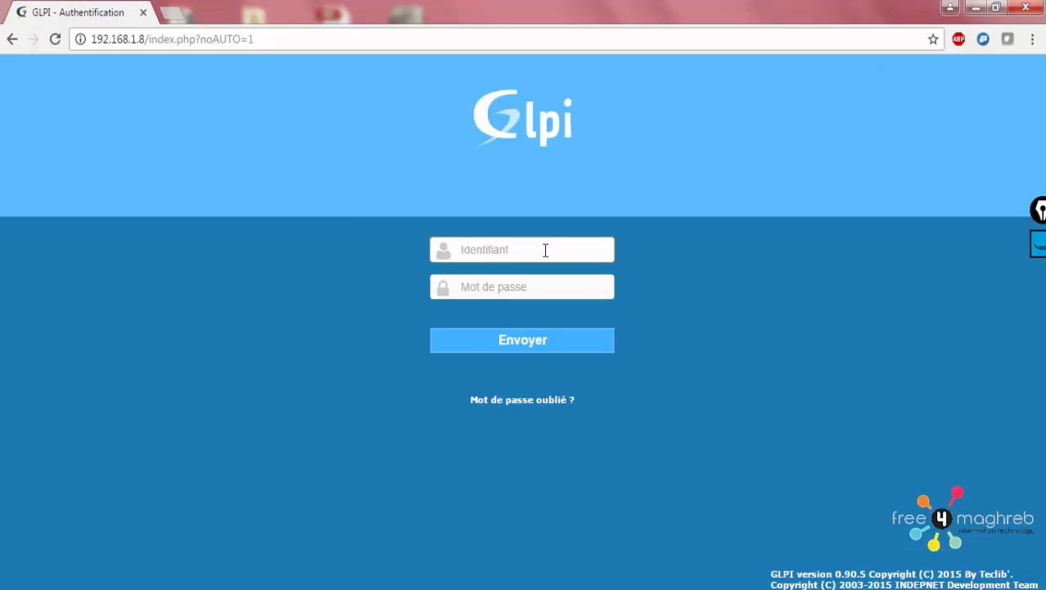
{"action": "type", "text": "pr2"}
{"action": "key", "text": "Tab"}
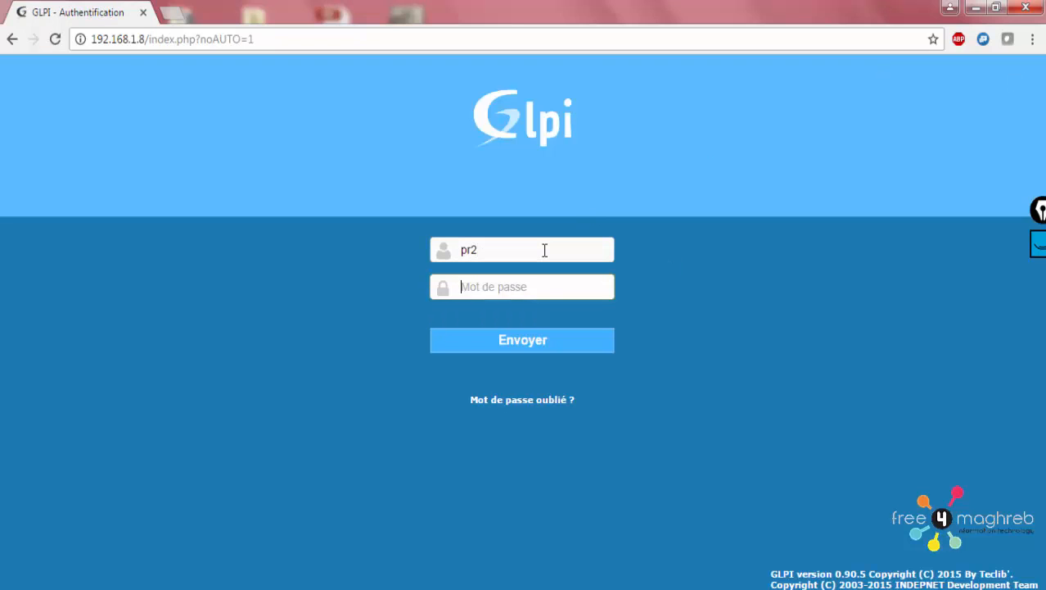
{"action": "type", "text": "p"}
{"action": "key", "text": "Return"}
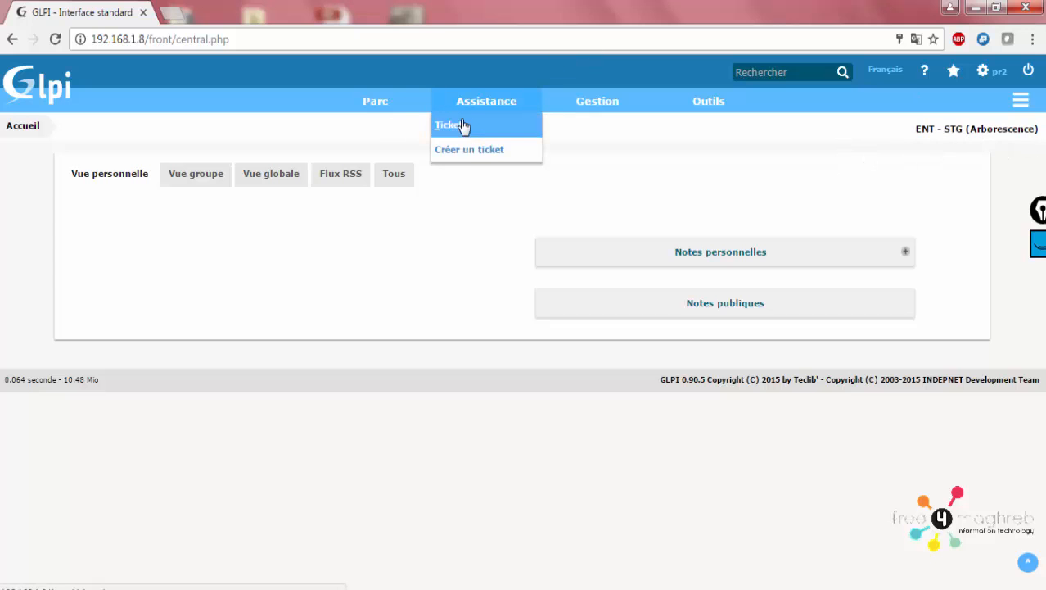
Step: Start a new ticket and enter the title 'pb pc stg'
{"action": "left_click", "coordinate": [455, 125]}
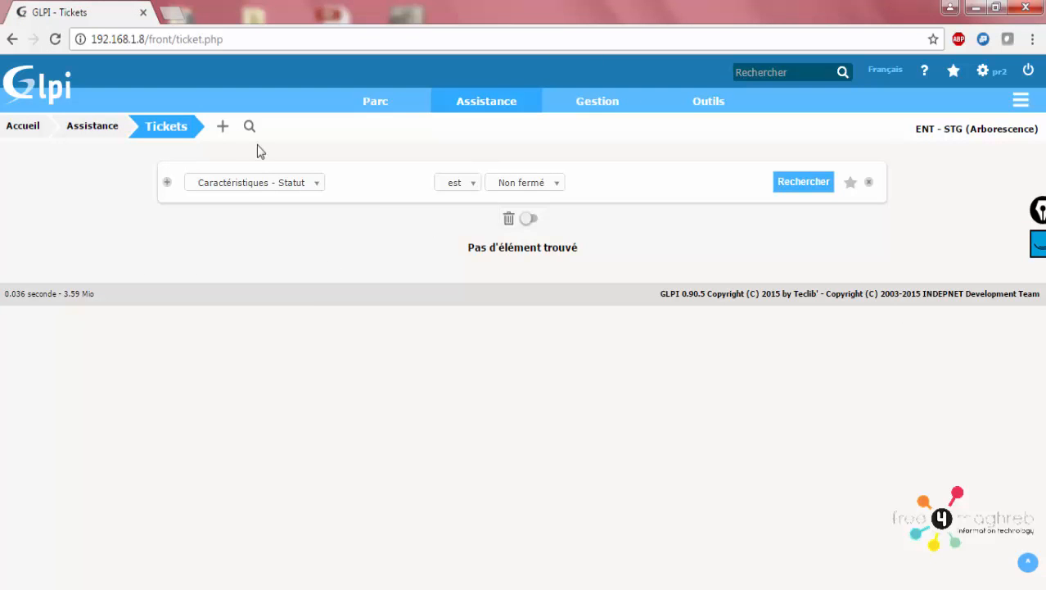
{"action": "left_click", "coordinate": [222, 126]}
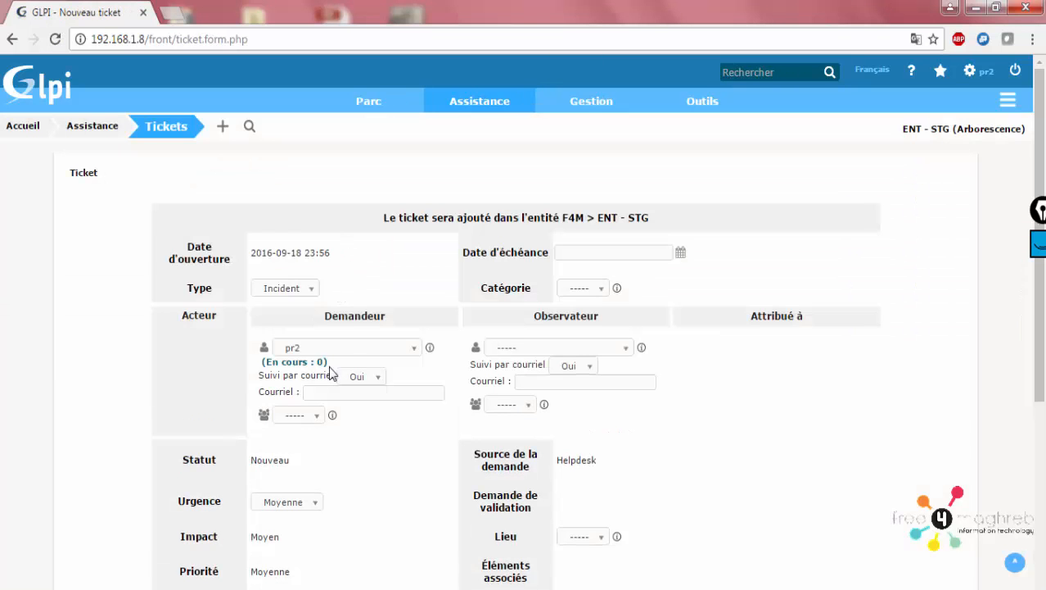
{"action": "scroll", "coordinate": [344, 369], "scroll_direction": "down", "scroll_amount": 4}
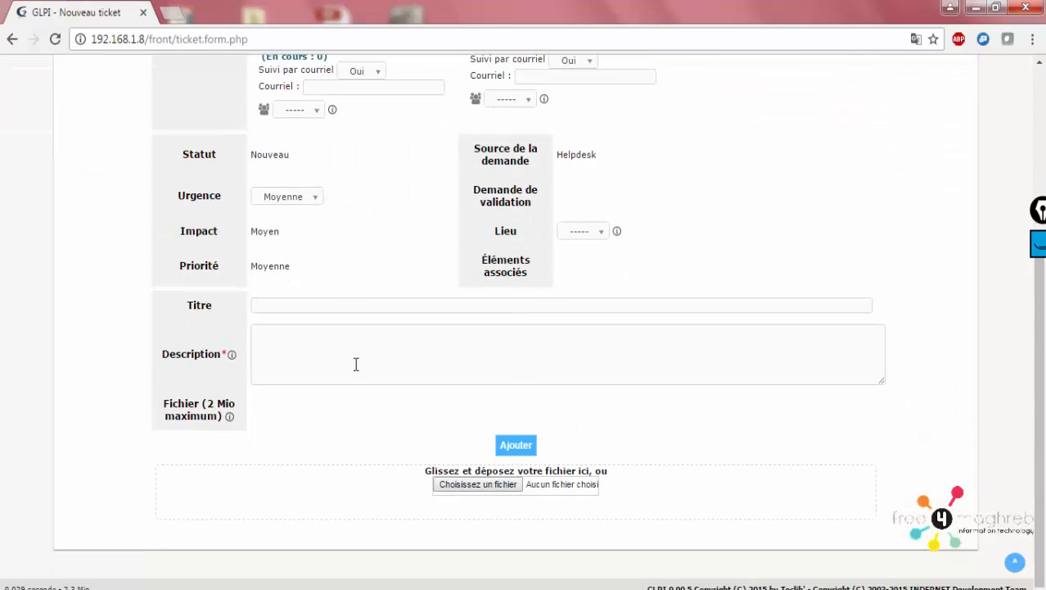
{"action": "left_click", "coordinate": [394, 313]}
{"action": "type", "text": "titre"}
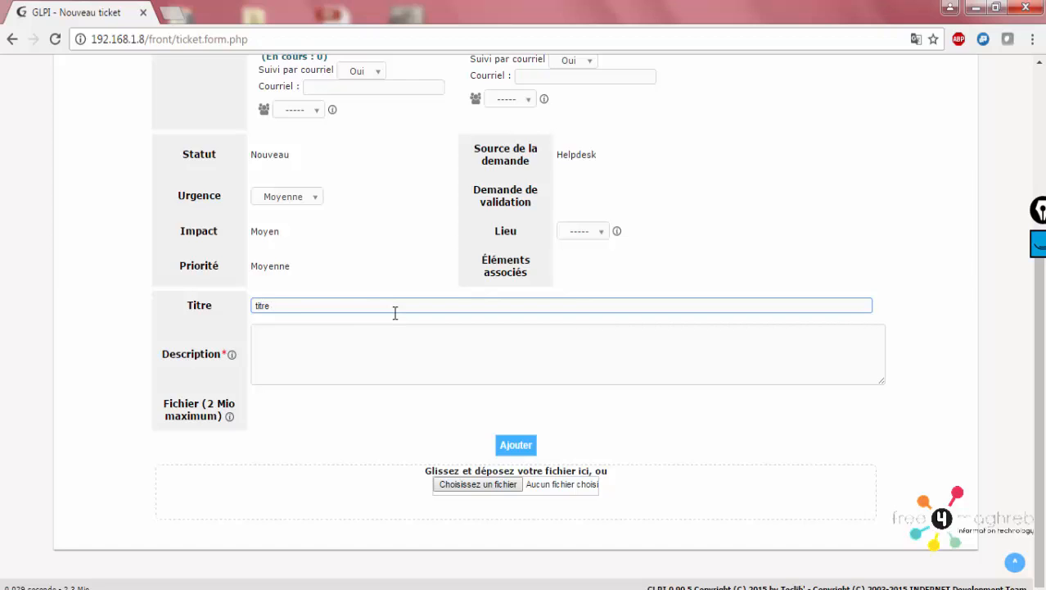
{"action": "key", "text": "BackSpace"}
{"action": "type", "text": "pb pc stg"}
{"action": "key", "text": "Tab"}
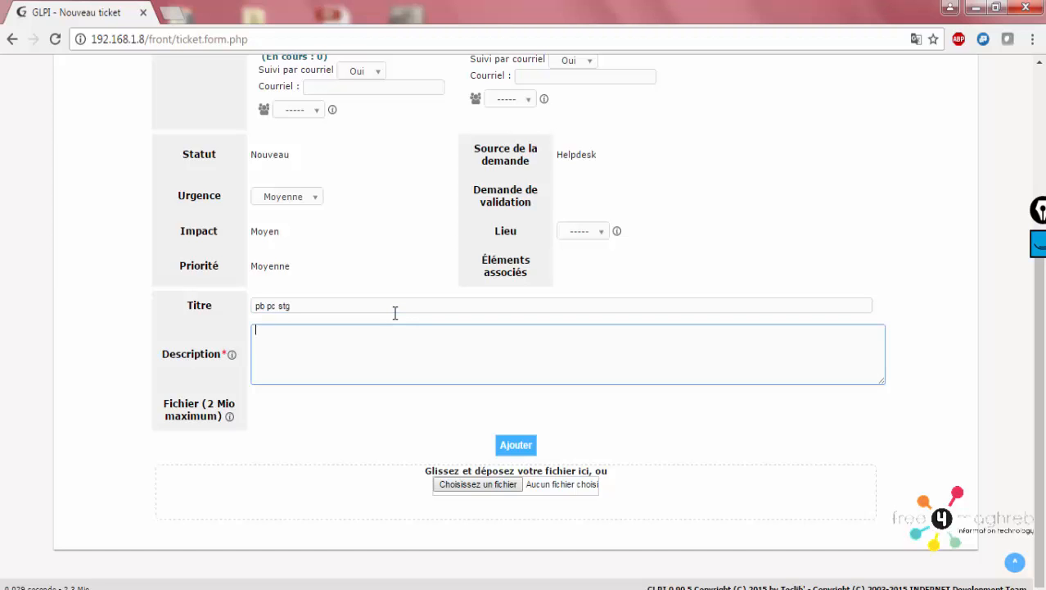
{"action": "key", "text": "shift+Tab"}
Step: Add a description, submit the ticket, and keep pr2 as the requester
{"action": "left_click", "coordinate": [356, 349]}
{"action": "left_click", "coordinate": [516, 445]}
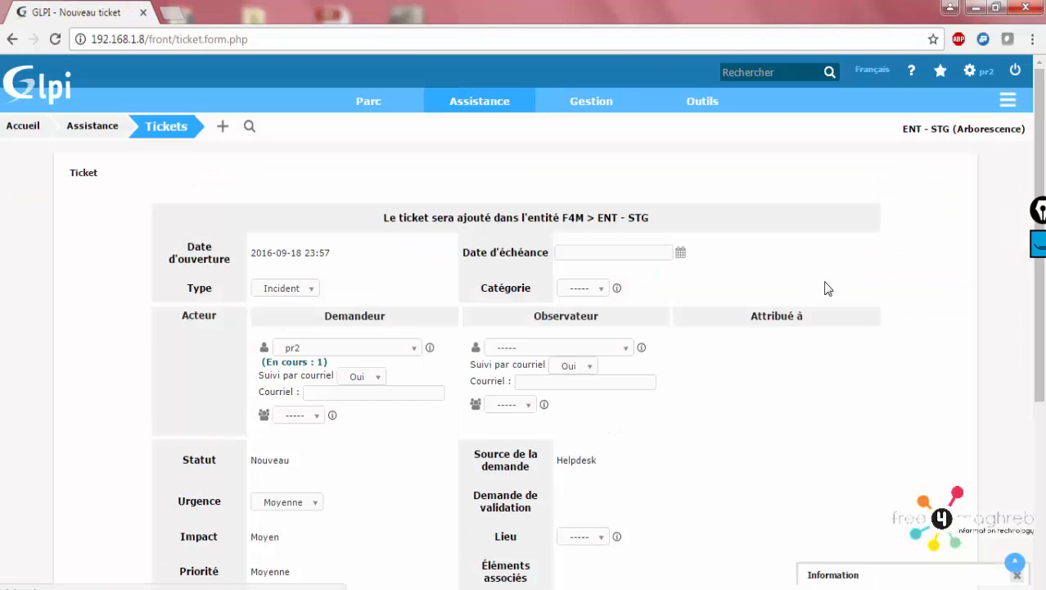
{"action": "left_click", "coordinate": [319, 348]}
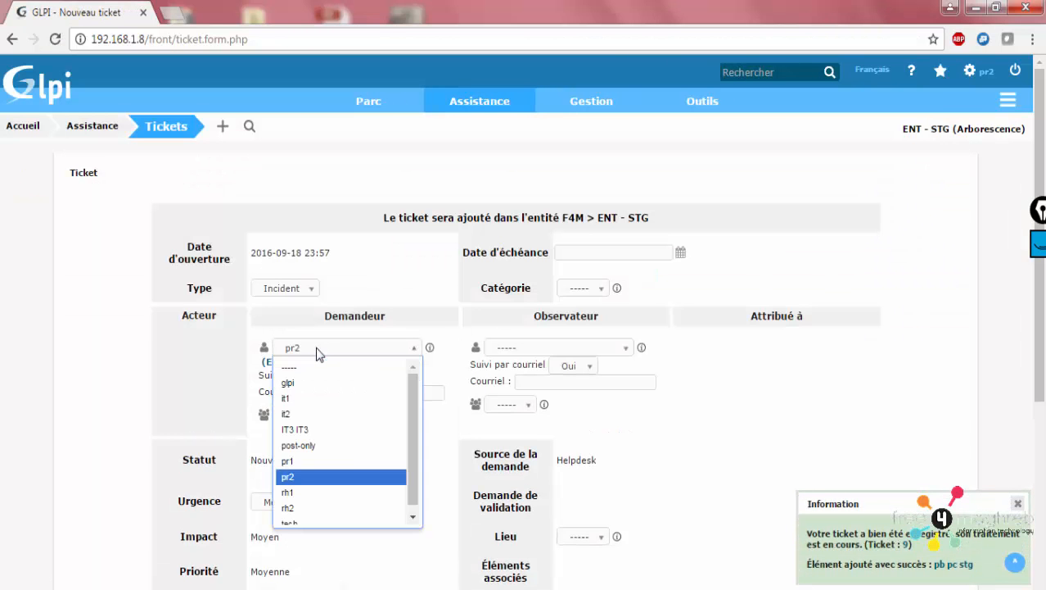
{"action": "left_click", "coordinate": [318, 350]}
{"action": "left_click_drag", "start_coordinate": [1040, 372], "coordinate": [1039, 344]}
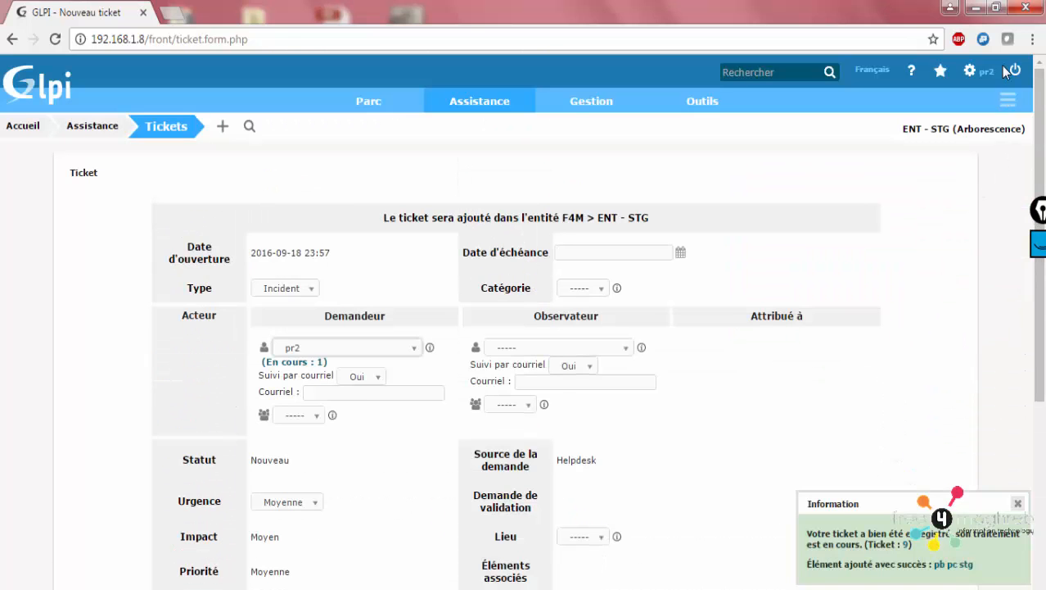
Step: Log pr2 out and log back in as the administrator
{"action": "left_click", "coordinate": [1012, 72]}
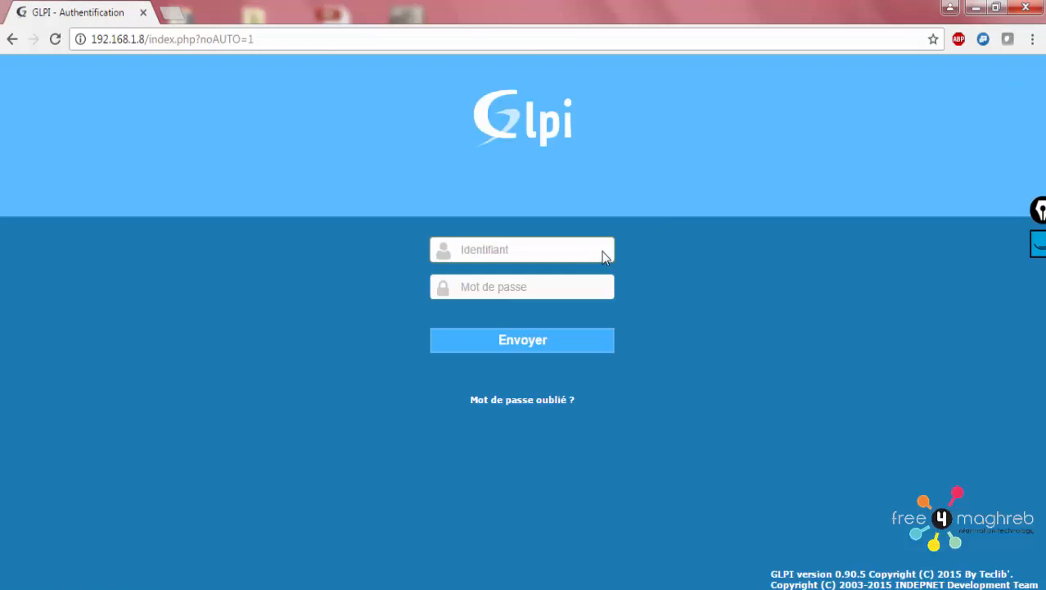
{"action": "type", "text": "glpi"}
{"action": "key", "text": "Tab"}
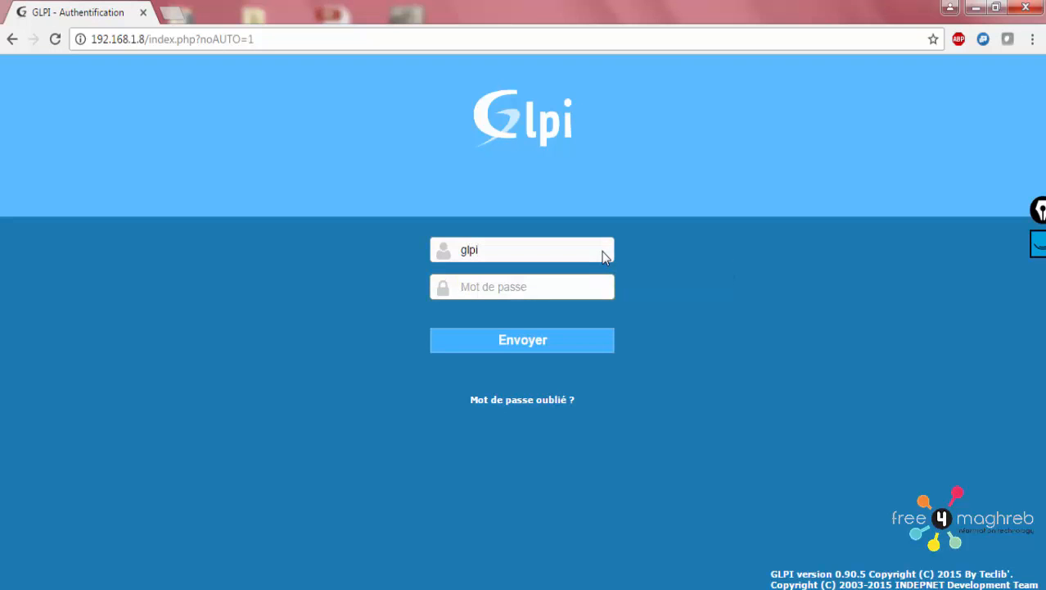
{"action": "type", "text": "glp"}
{"action": "key", "text": "Return"}
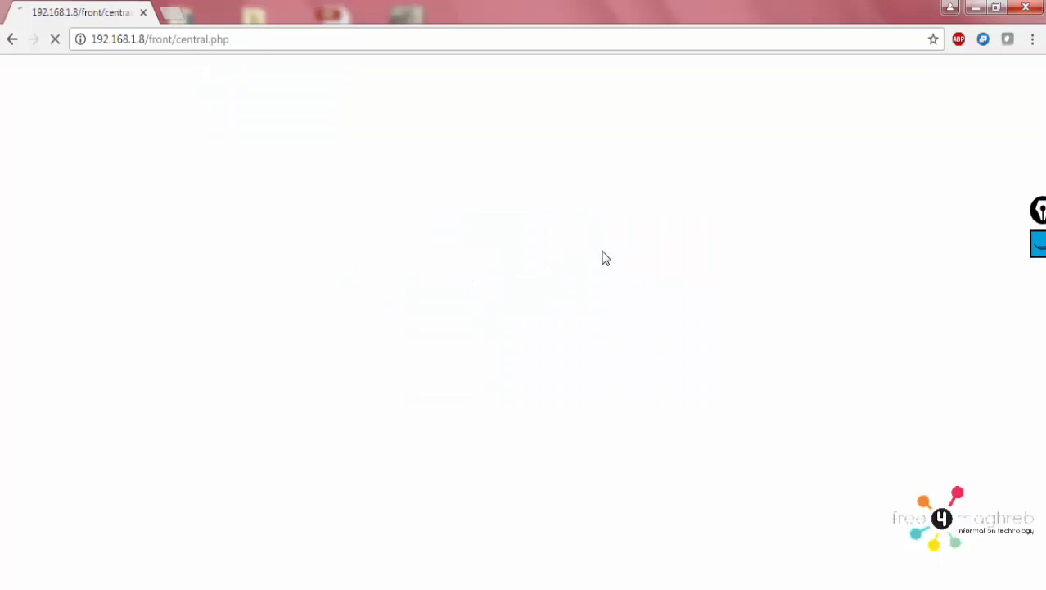
Step: Open the 'pb pc stg' ticket from the Assistance > Tickets list
{"action": "mouse_move", "coordinate": [364, 103]}
{"action": "left_click", "coordinate": [368, 127]}
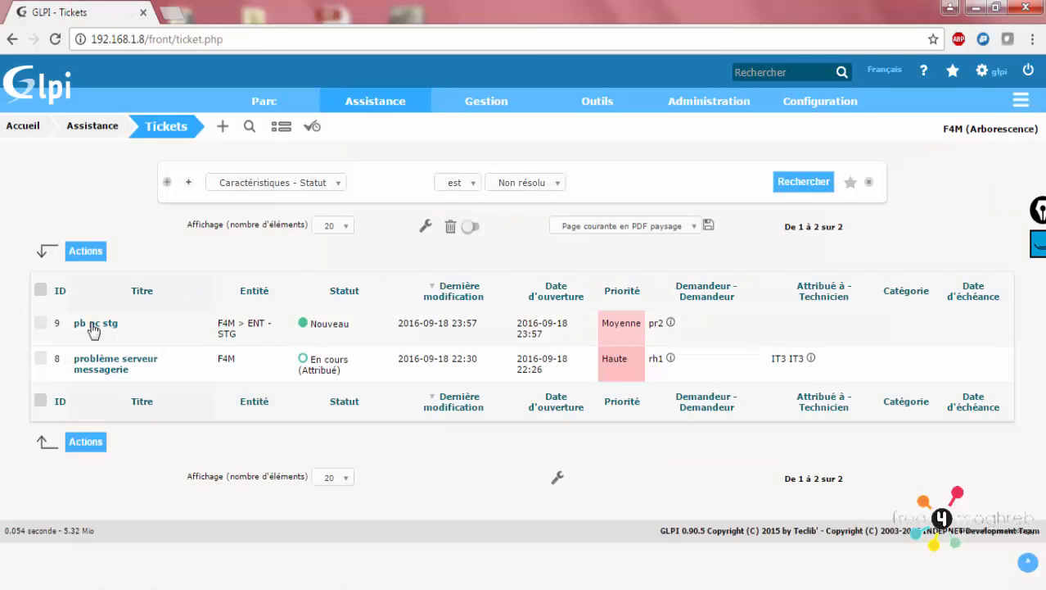
{"action": "left_click", "coordinate": [94, 325]}
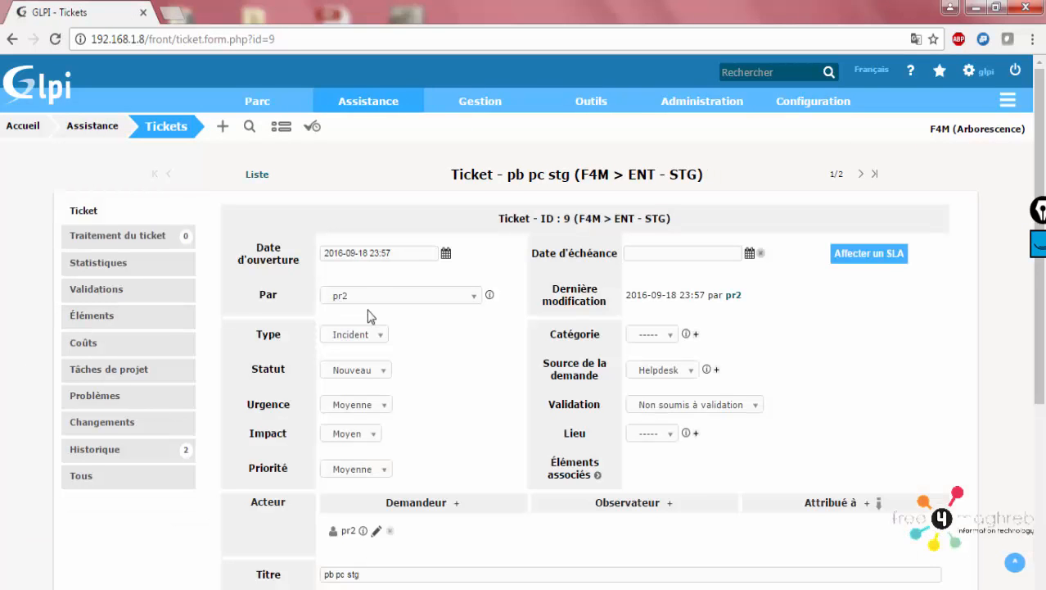
{"action": "scroll", "coordinate": [1038, 167], "scroll_direction": "down", "scroll_amount": 2}
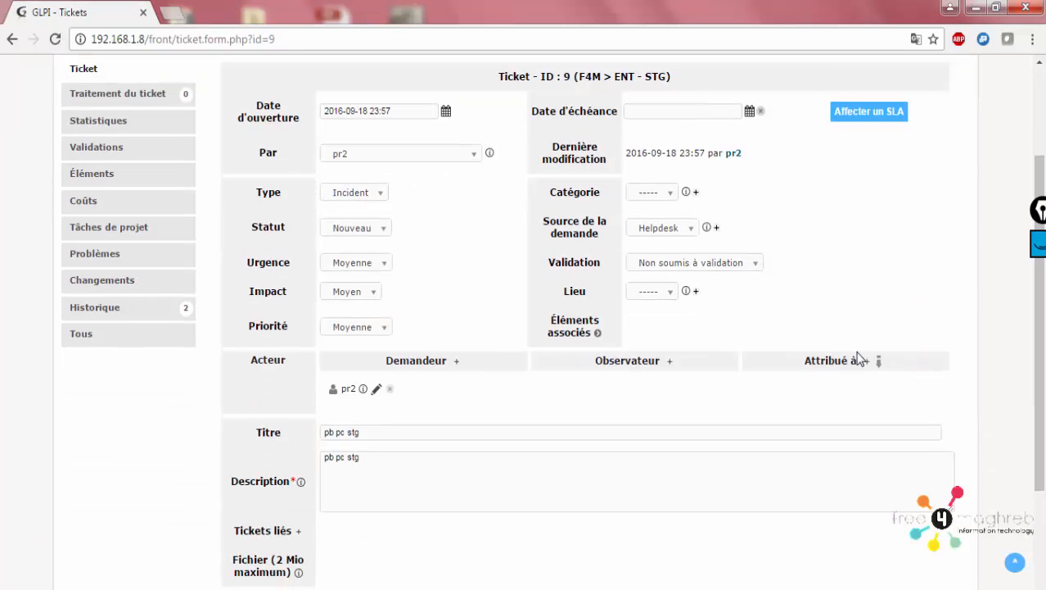
Step: Try the ticket's Attribué à options, switching between user and group assignees
{"action": "left_click", "coordinate": [867, 361]}
{"action": "left_click", "coordinate": [778, 392]}
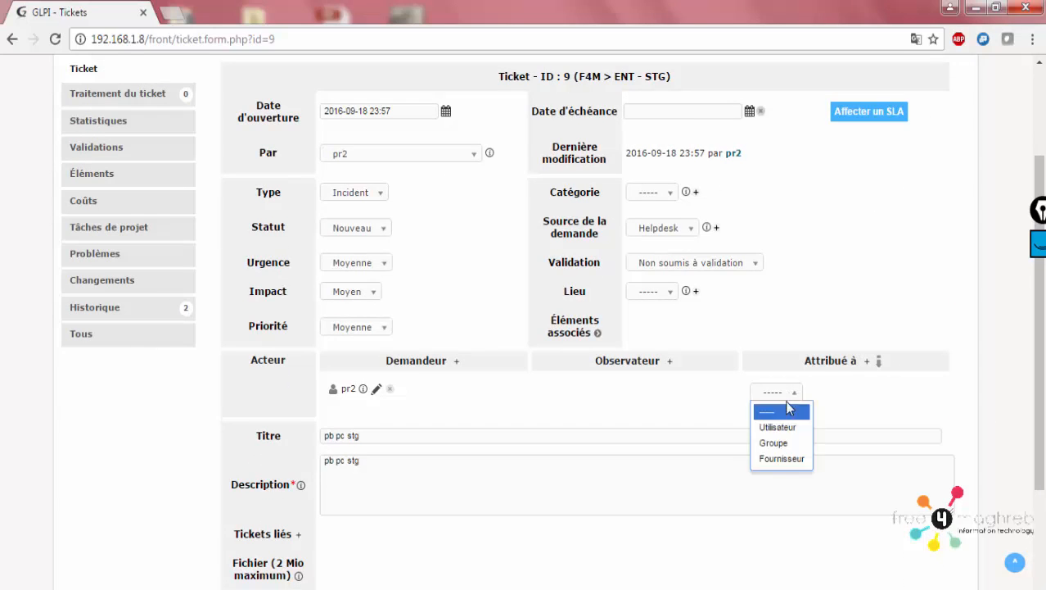
{"action": "left_click", "coordinate": [778, 426]}
{"action": "left_click", "coordinate": [799, 411]}
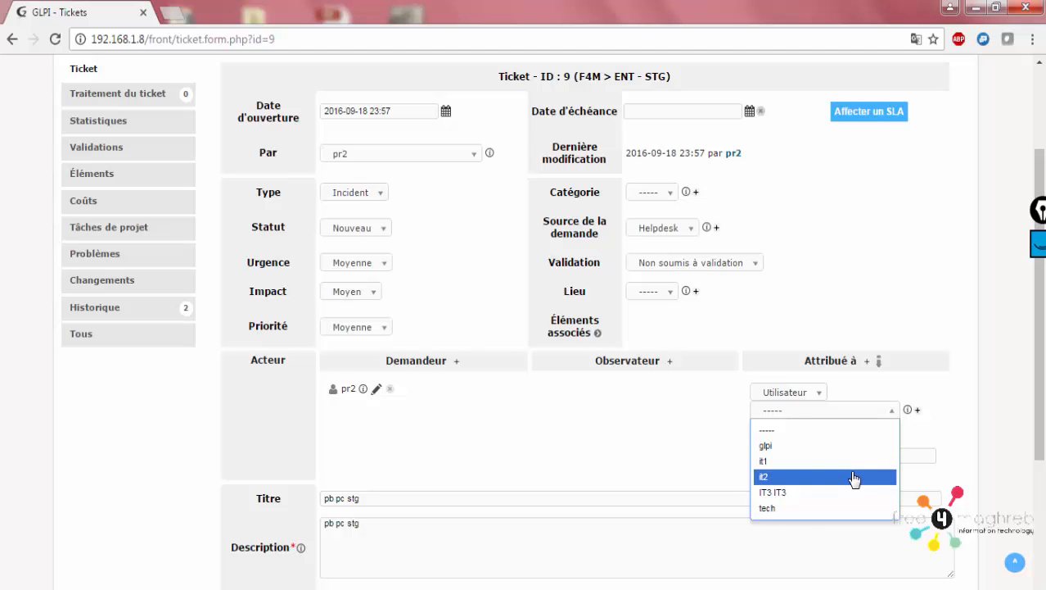
{"action": "left_click", "coordinate": [810, 446]}
{"action": "left_click", "coordinate": [786, 392]}
{"action": "left_click", "coordinate": [786, 443]}
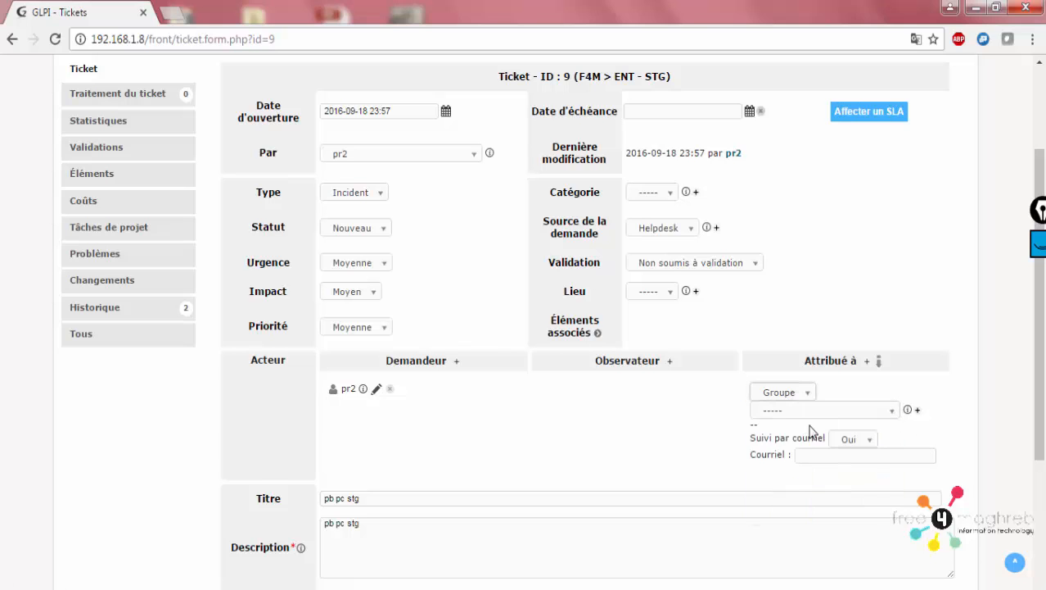
{"action": "left_click", "coordinate": [837, 393]}
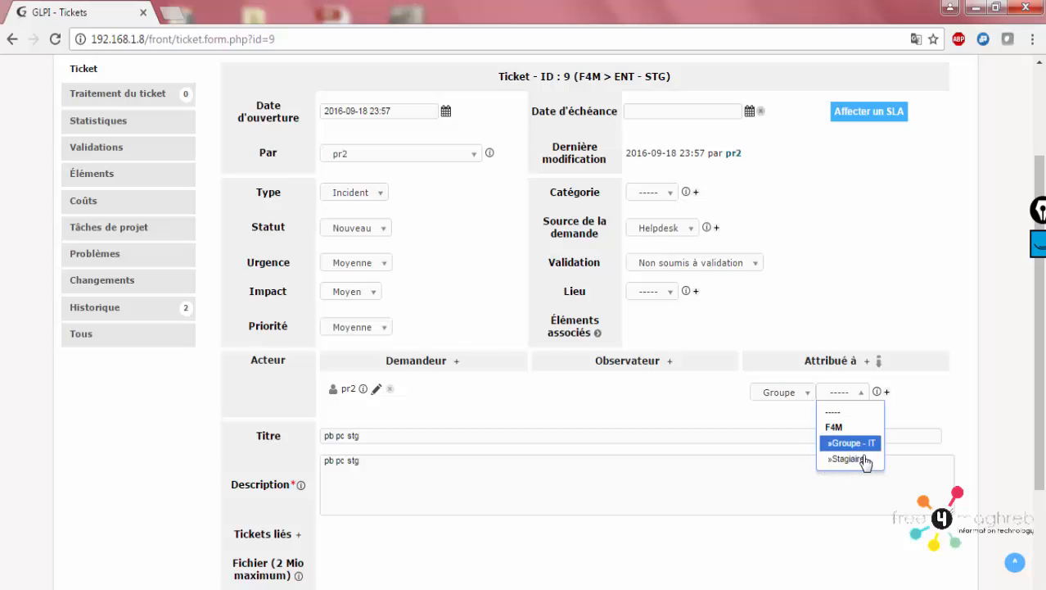
{"action": "left_click", "coordinate": [774, 422]}
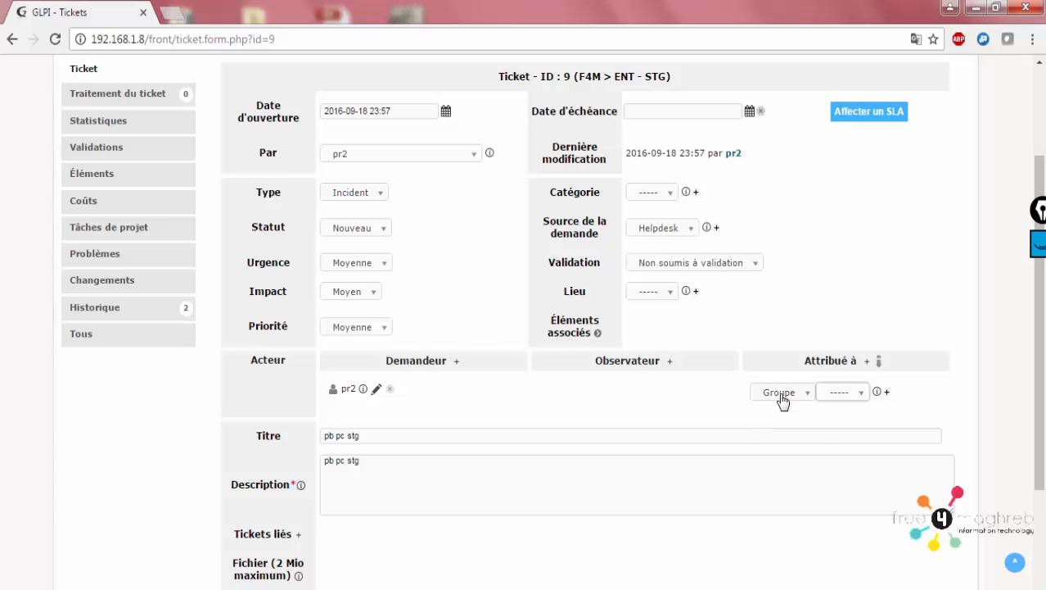
{"action": "left_click", "coordinate": [782, 394]}
{"action": "left_click", "coordinate": [786, 425]}
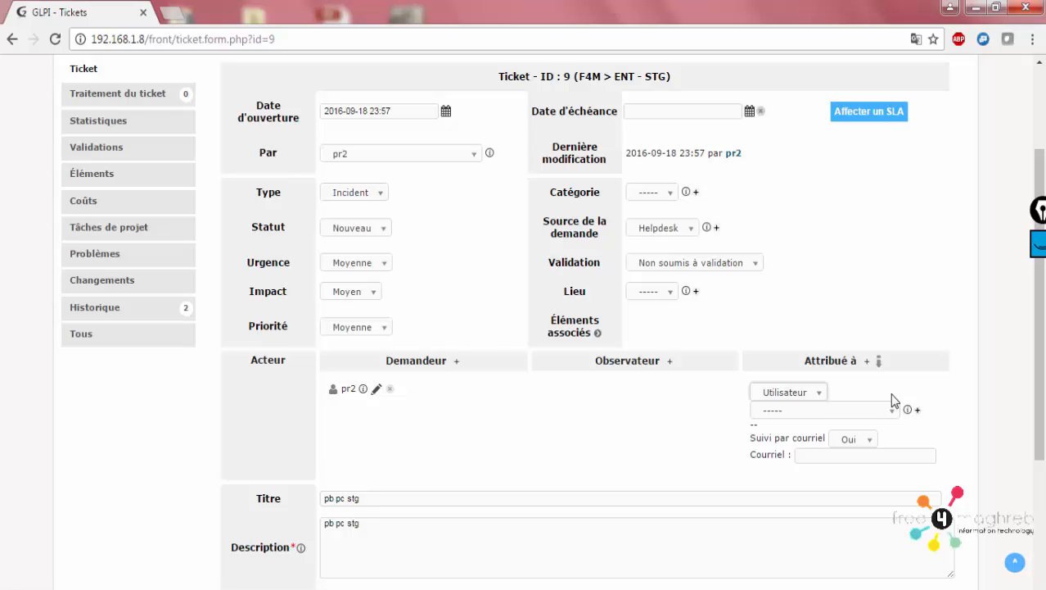
{"action": "left_click_drag", "start_coordinate": [928, 376], "coordinate": [1039, 234]}
Step: Open the Stagiaire group from Administration > Groupes
{"action": "left_click", "coordinate": [992, 301]}
{"action": "mouse_move", "coordinate": [681, 98]}
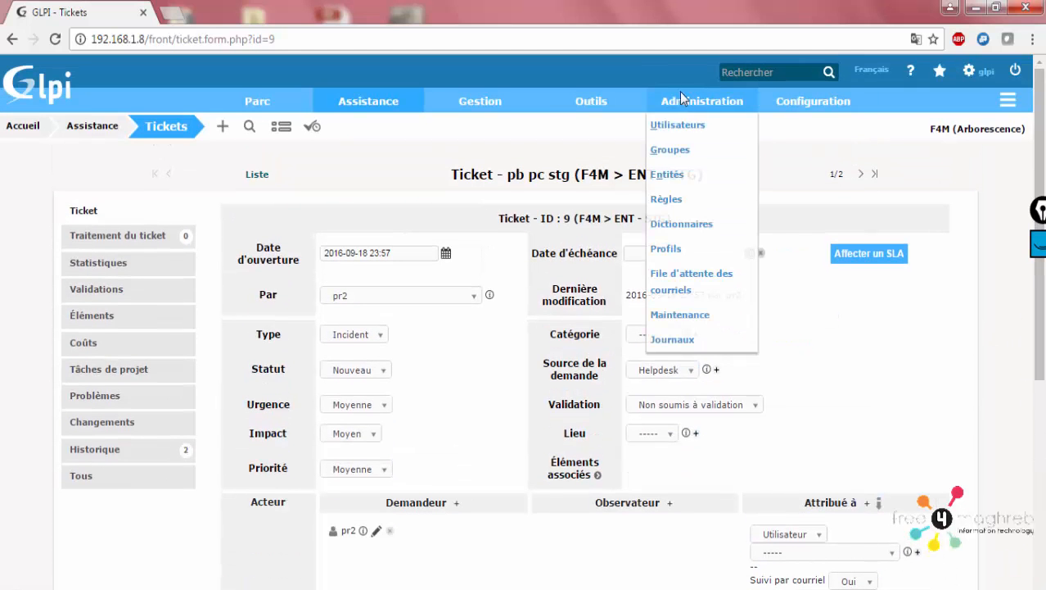
{"action": "left_click", "coordinate": [681, 151]}
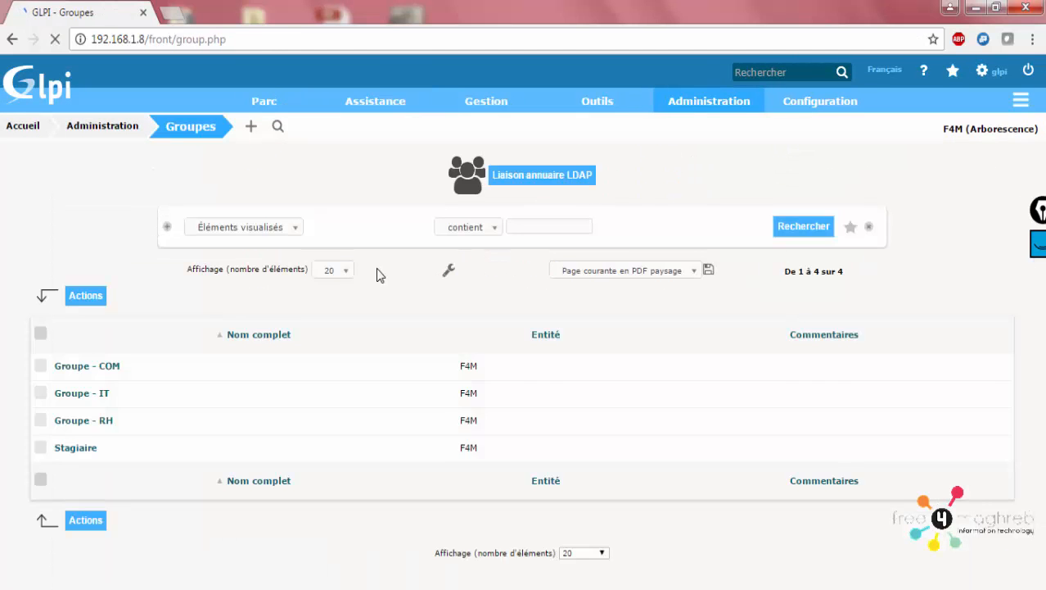
{"action": "left_click", "coordinate": [85, 448]}
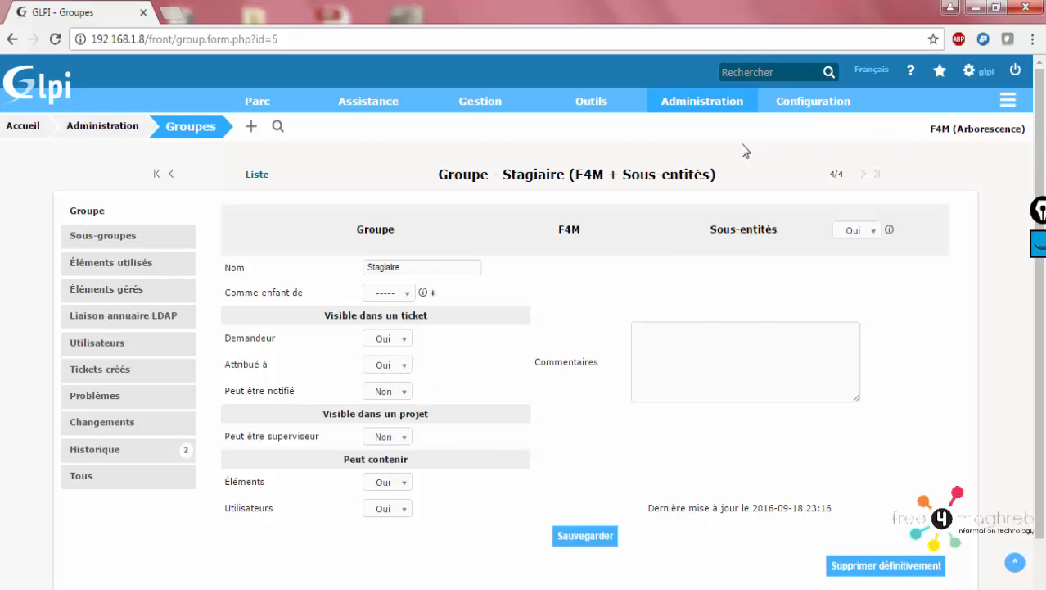
Step: Review the Stagiaire profile's Parc and Assistance rights, then log out
{"action": "mouse_move", "coordinate": [702, 100]}
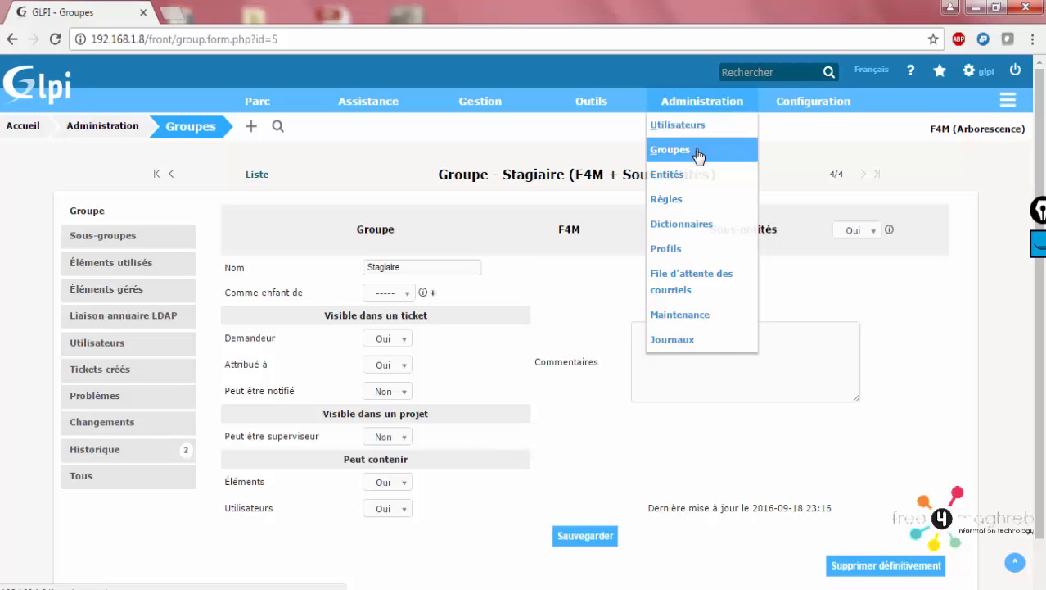
{"action": "left_click", "coordinate": [692, 250]}
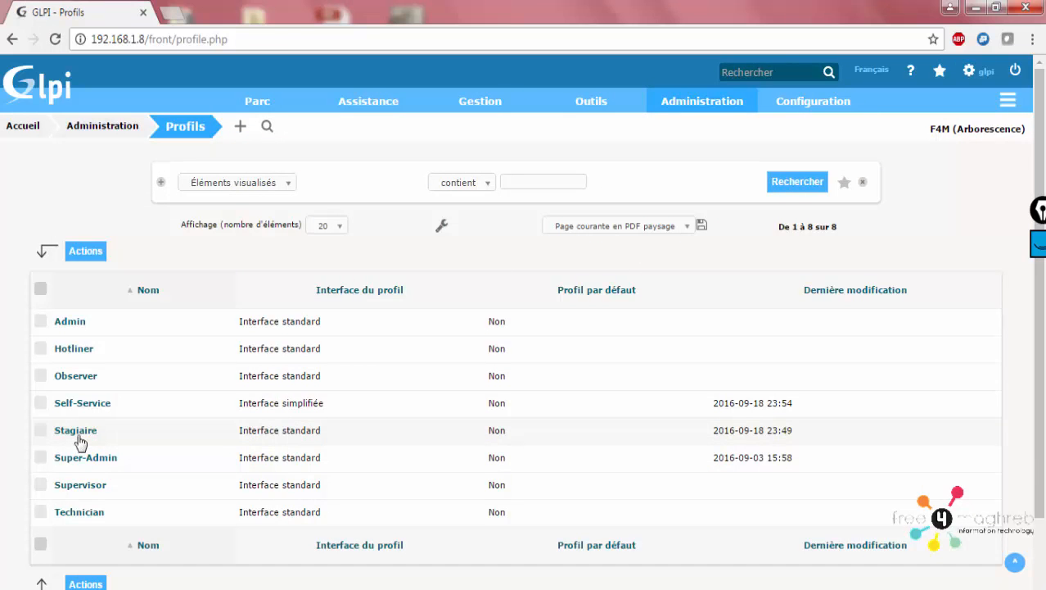
{"action": "left_click", "coordinate": [76, 431]}
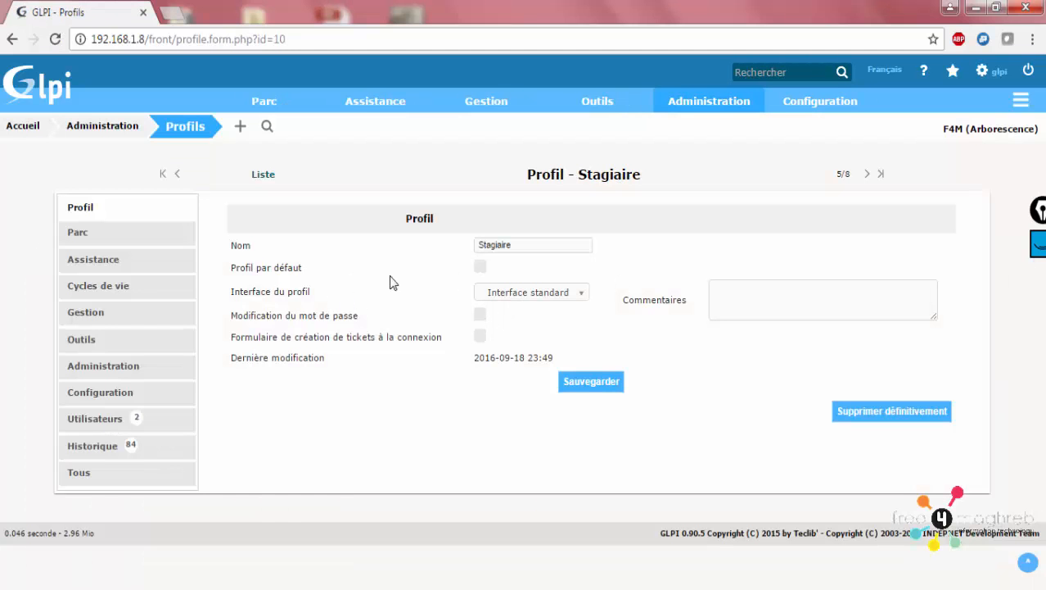
{"action": "left_click", "coordinate": [131, 235]}
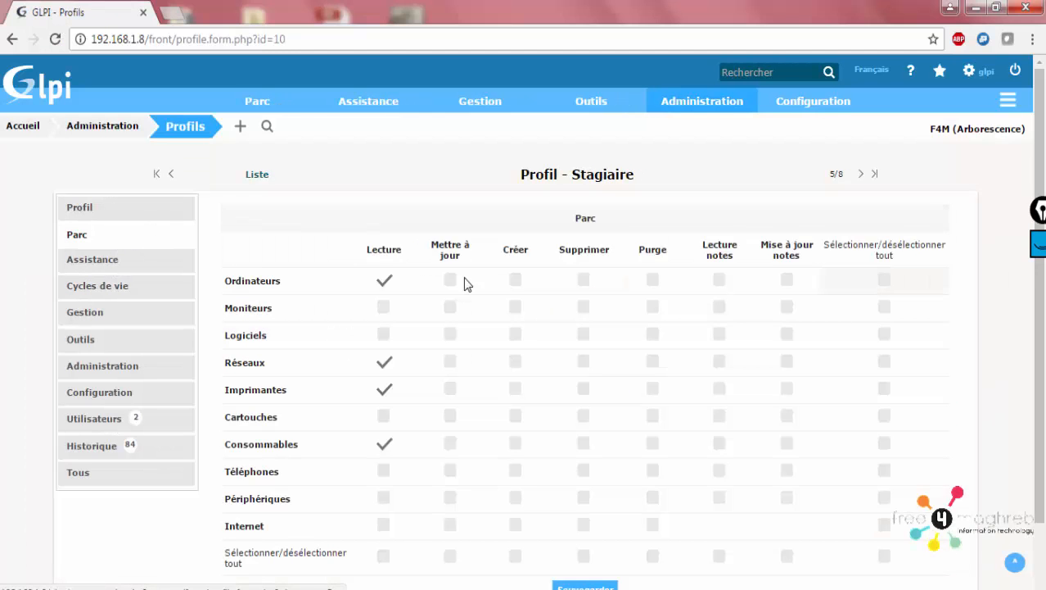
{"action": "left_click", "coordinate": [141, 263]}
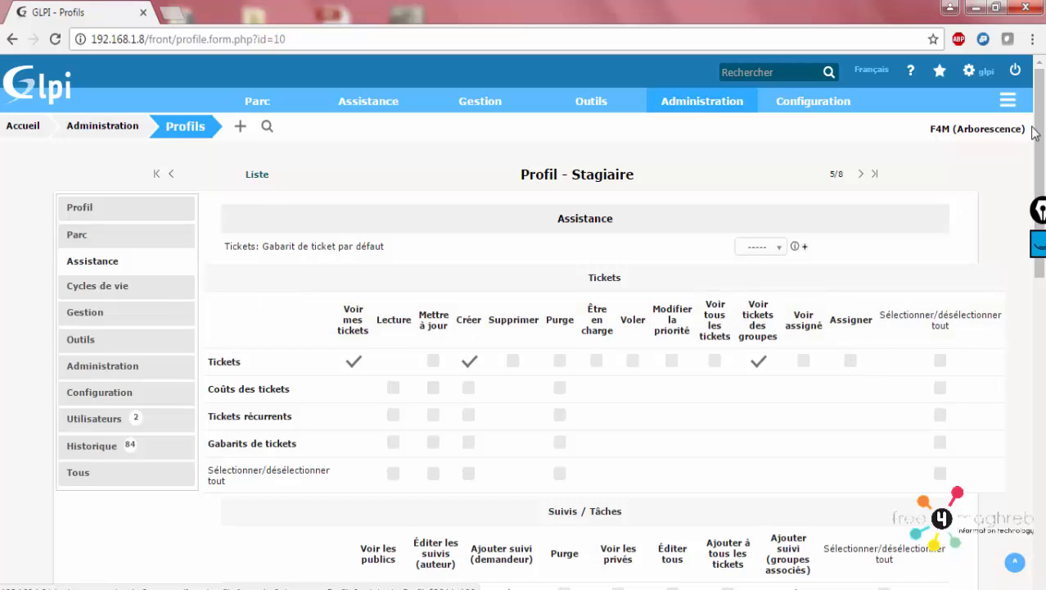
{"action": "left_click", "coordinate": [1015, 73]}
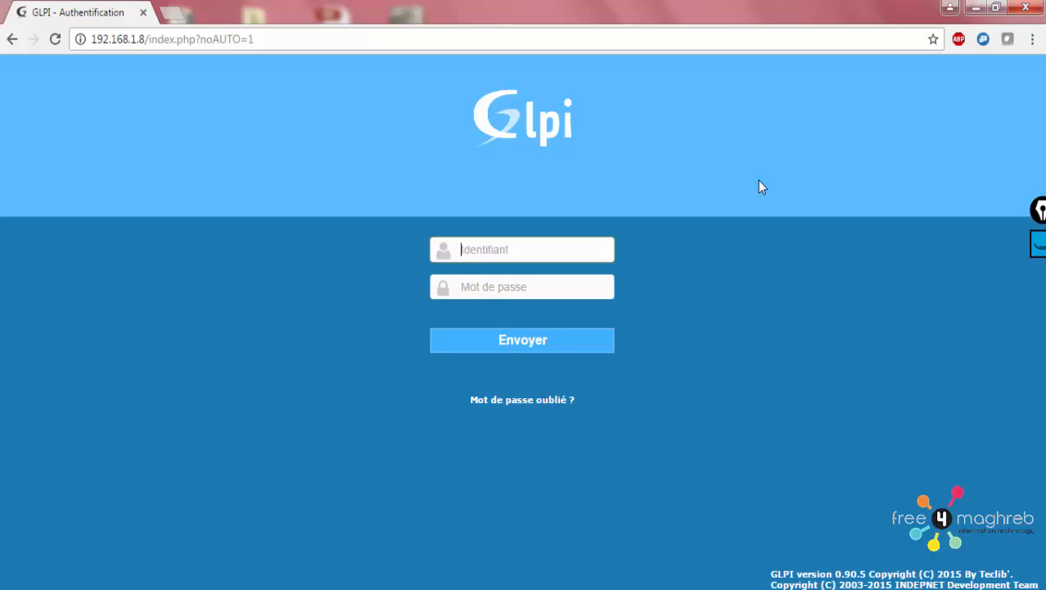
{"action": "left_click_drag", "start_coordinate": [1042, 215], "coordinate": [974, 91]}
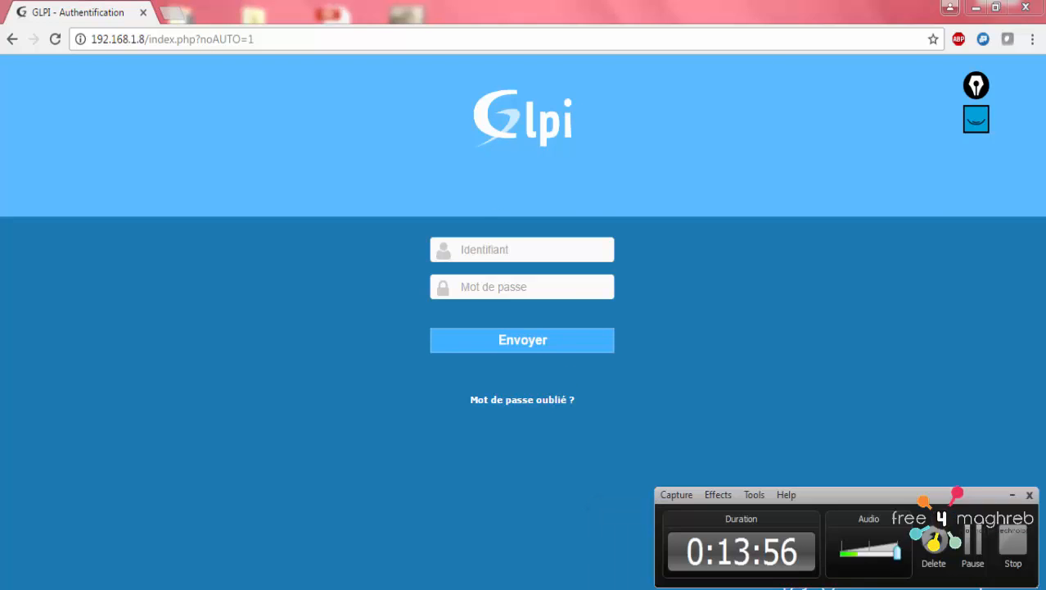
{"action": "left_click", "coordinate": [1014, 541]}
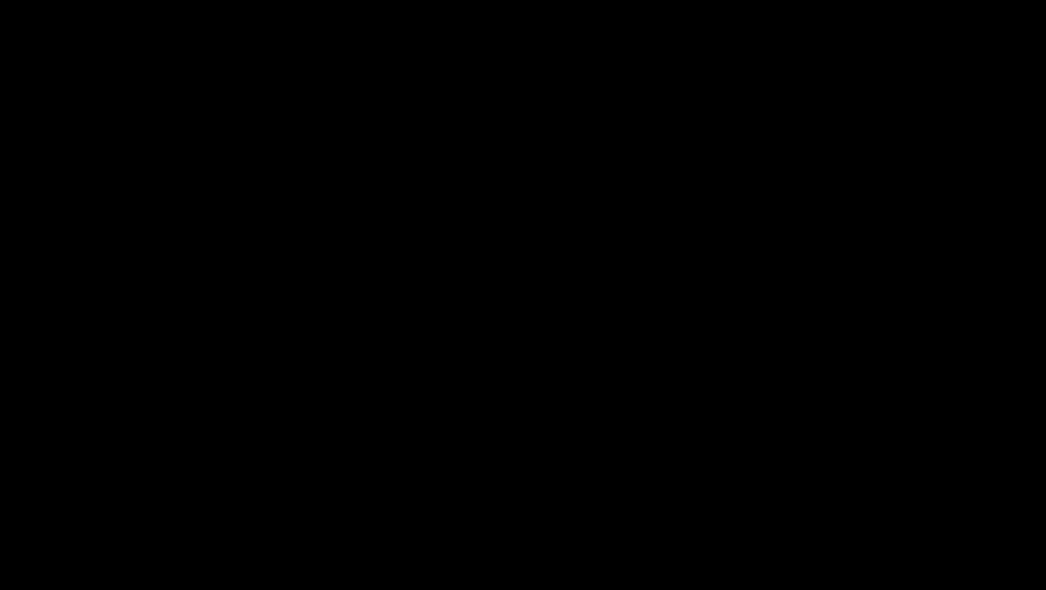